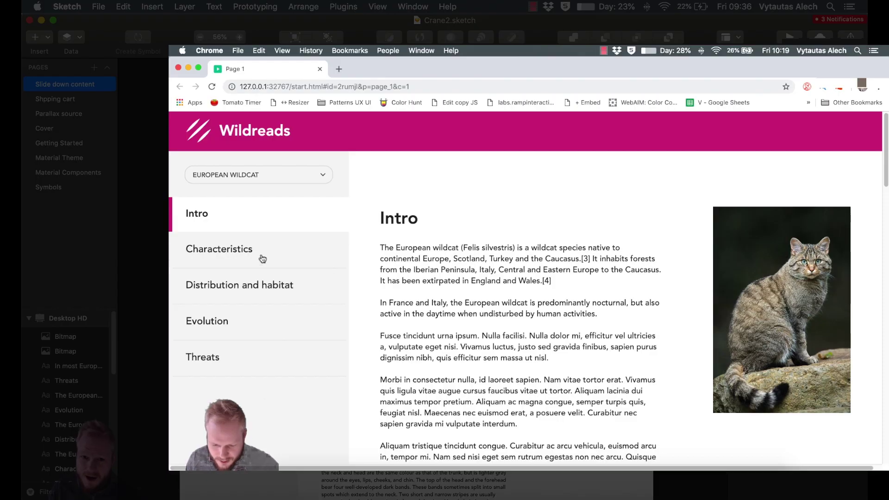
- Jump the page to Characteristics and then Distribution and habitat, then scroll back up
click(220, 248)
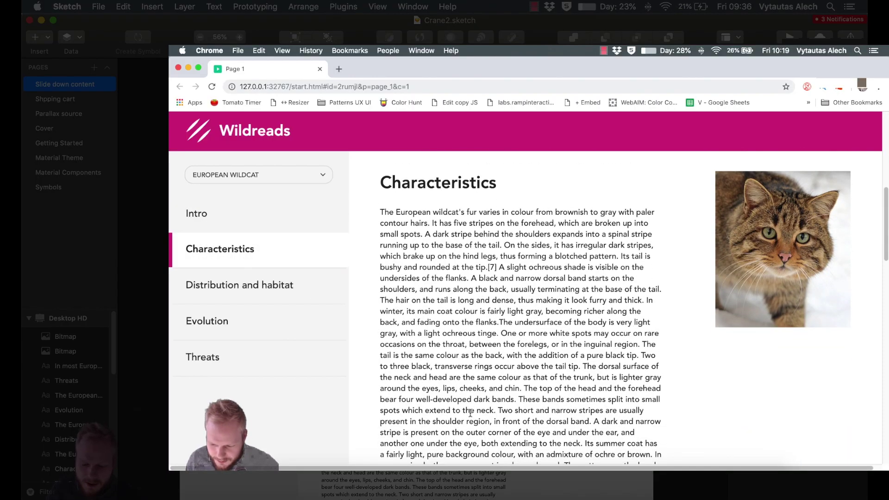
click(270, 294)
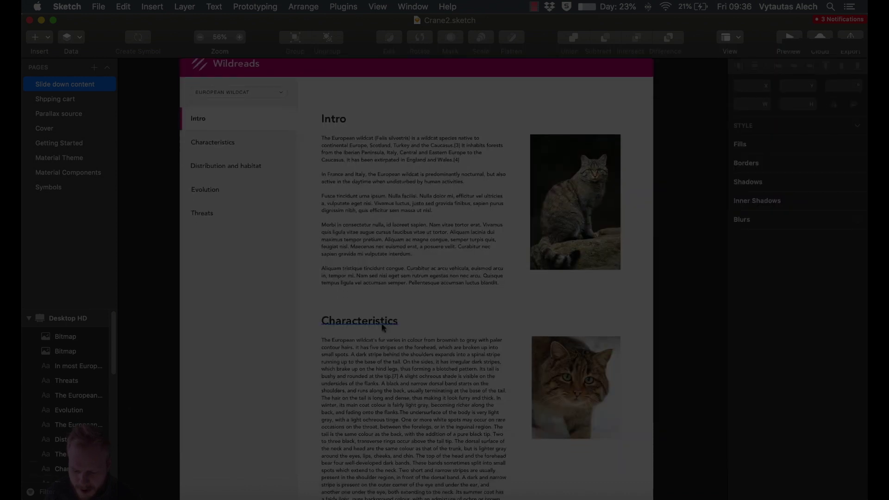
scroll(382, 327, down, 10)
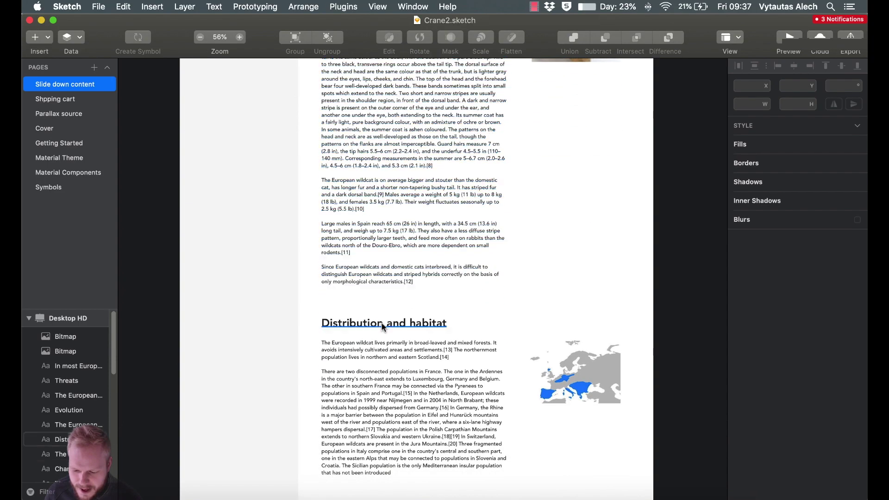
scroll(377, 278, up, 4)
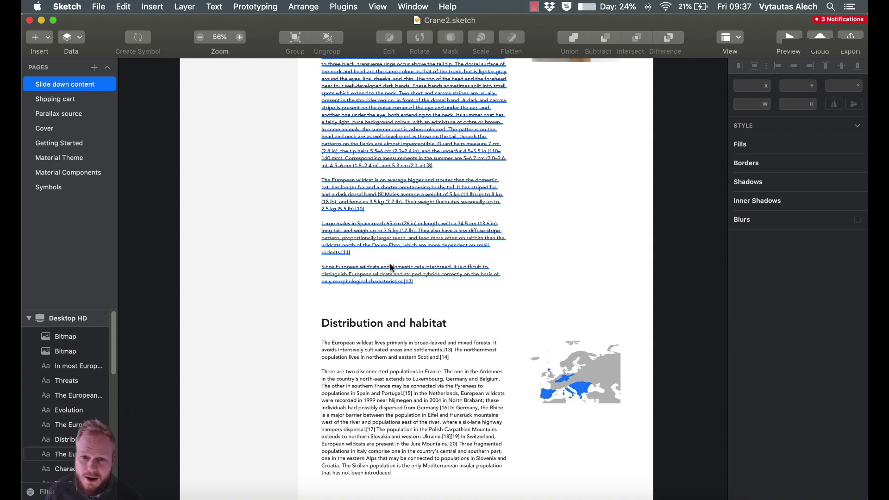
scroll(370, 215, up, 8)
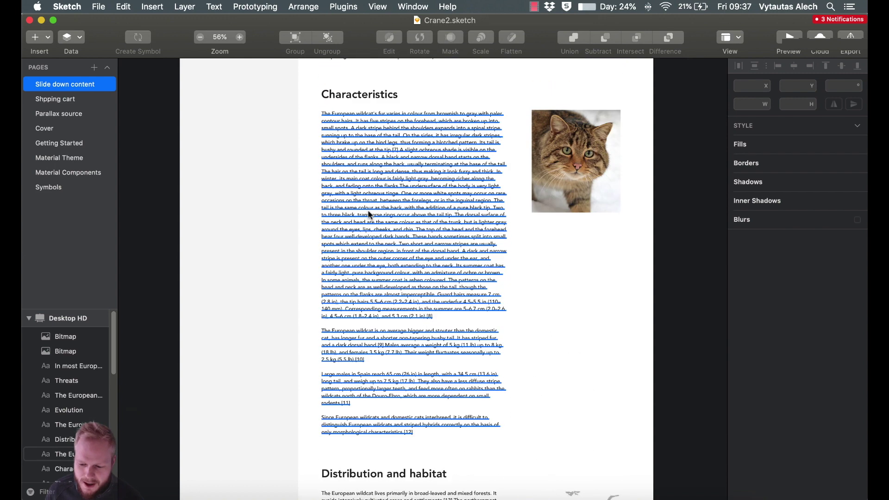
scroll(369, 215, up, 4)
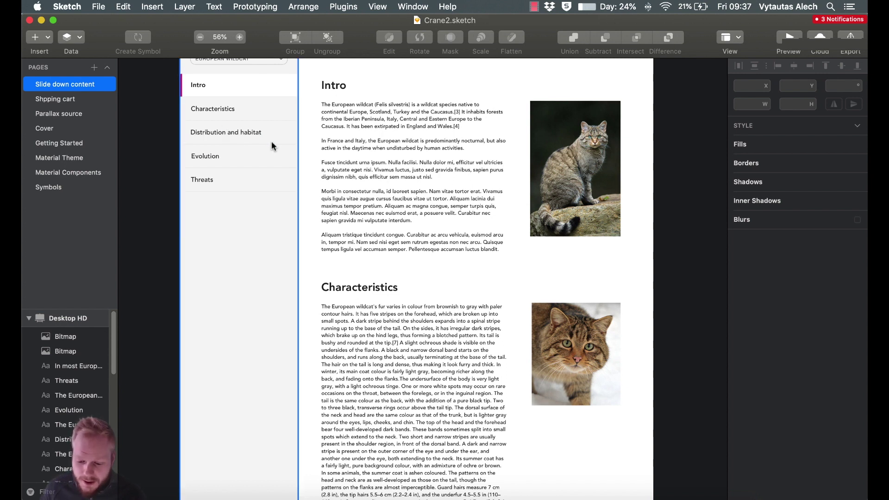
- Scroll the Wildreads design in Axure and launch its local Chrome preview
scroll(296, 157, up, 2)
scroll(315, 168, up, 1)
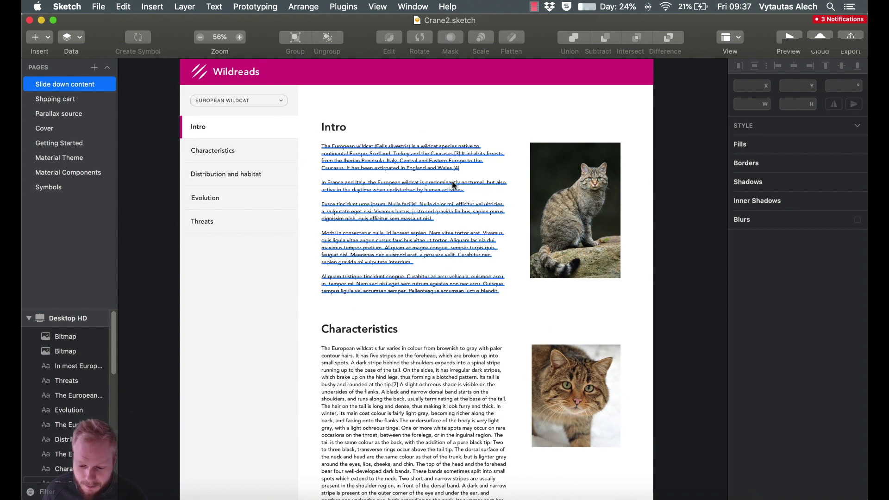
scroll(483, 189, up, 1)
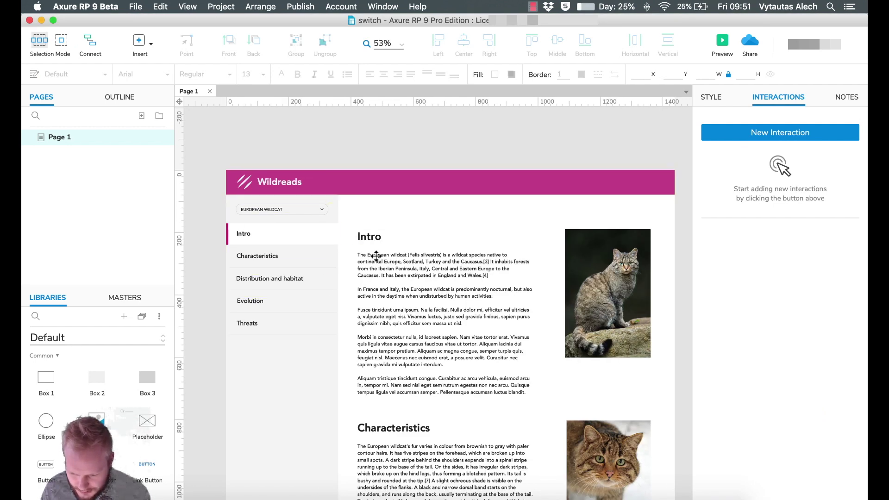
scroll(404, 290, down, 1)
scroll(404, 290, down, 5)
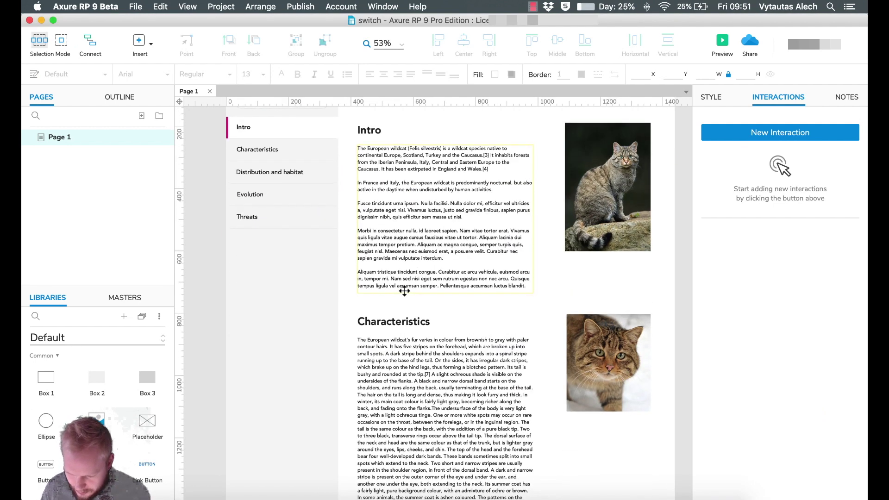
scroll(402, 291, up, 4)
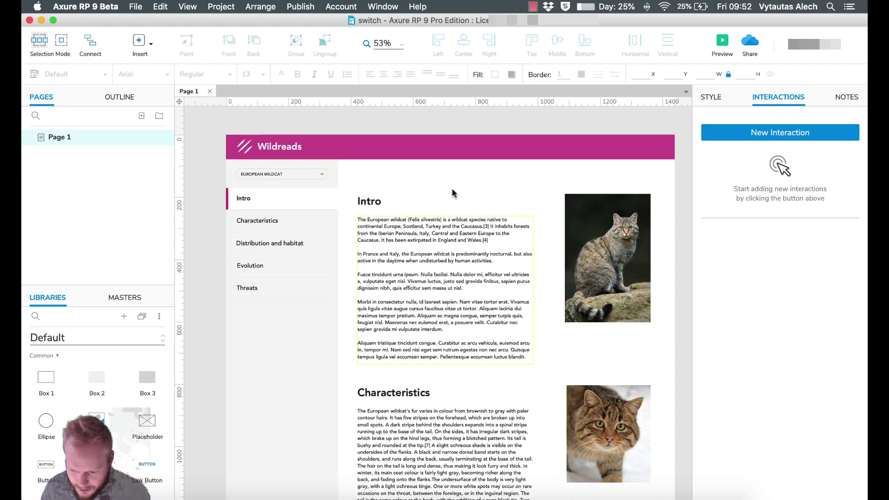
click(723, 42)
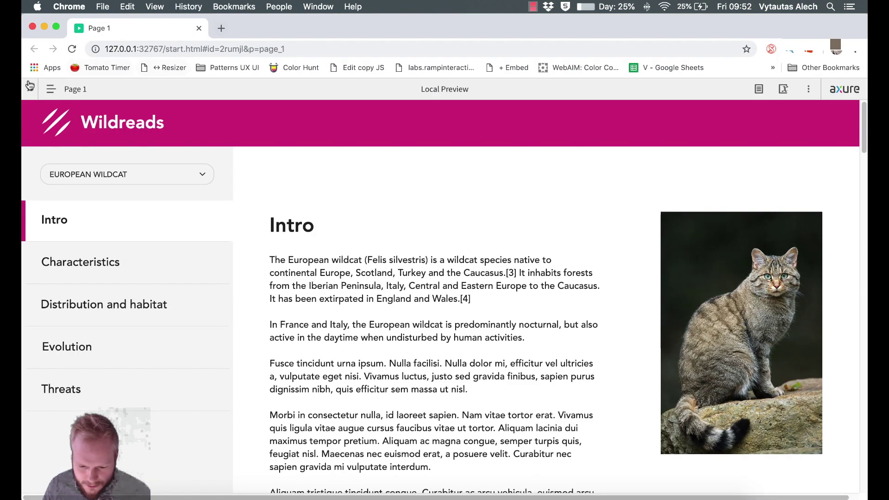
- Hide the Axure preview toolbar and scroll the page to see whether the sidebar follows
click(30, 85)
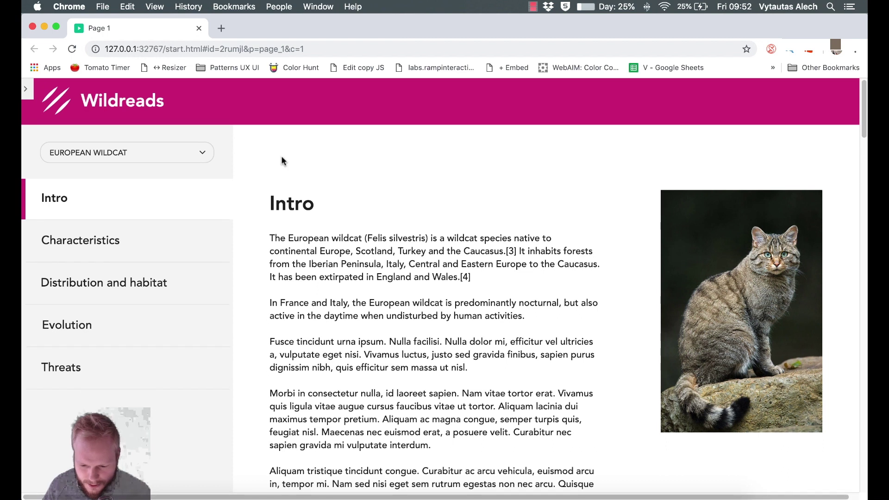
scroll(143, 107, right, 2)
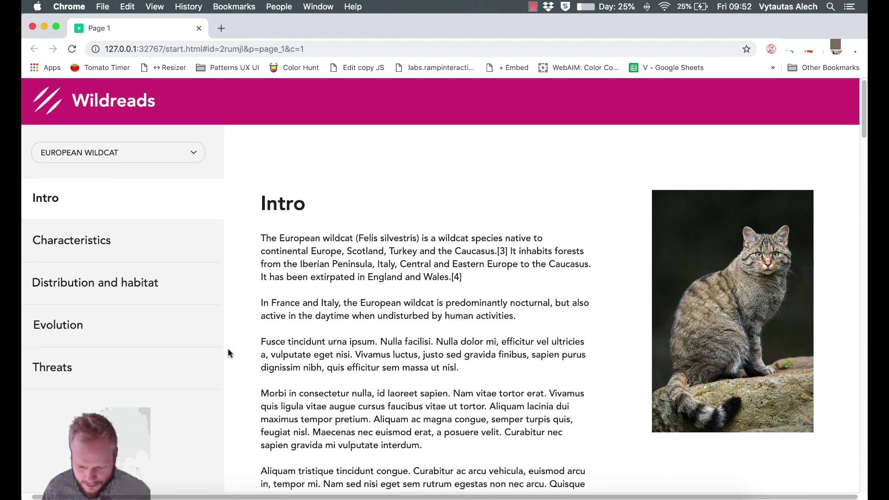
scroll(229, 370, left, 2)
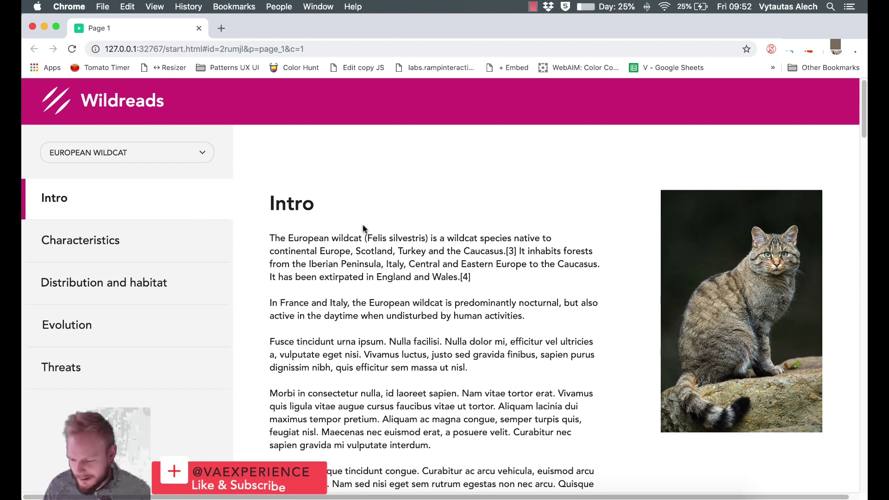
scroll(332, 208, down, 7)
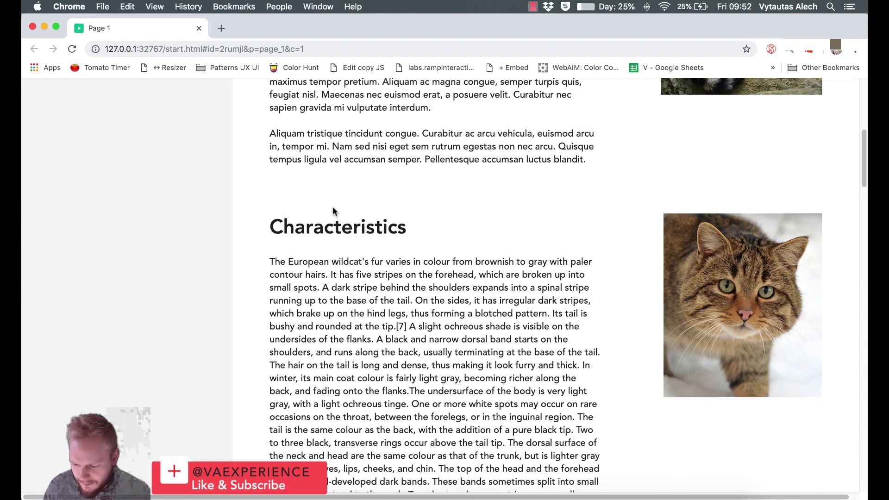
scroll(332, 211, down, 20)
scroll(335, 234, up, 20)
scroll(338, 229, up, 10)
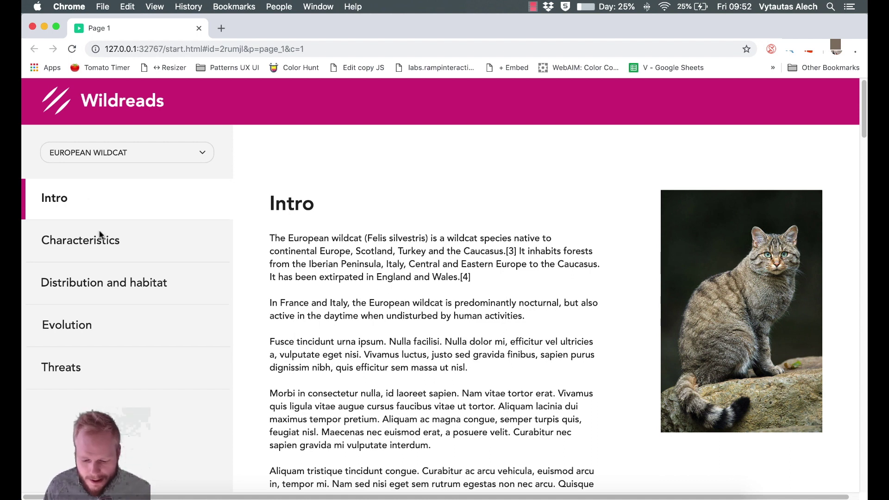
- Scroll the preview again to check the sidebar, then go back to the Axure design file
scroll(343, 270, down, 5)
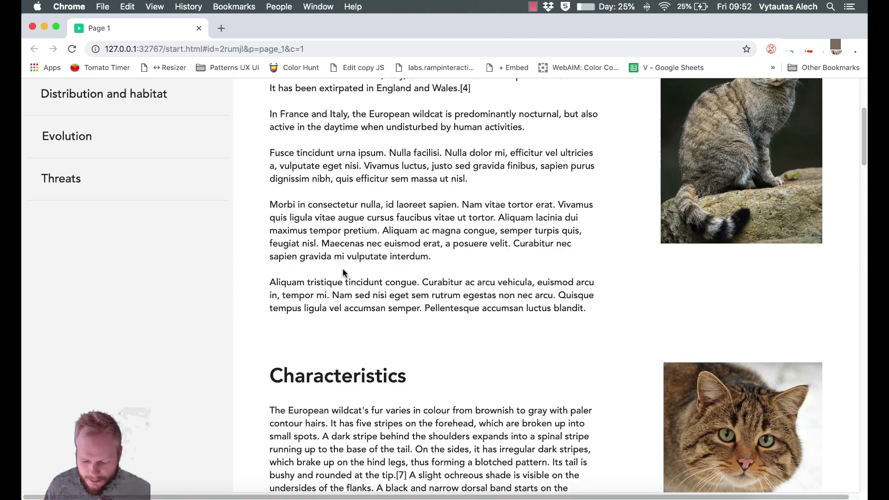
scroll(114, 157, up, 5)
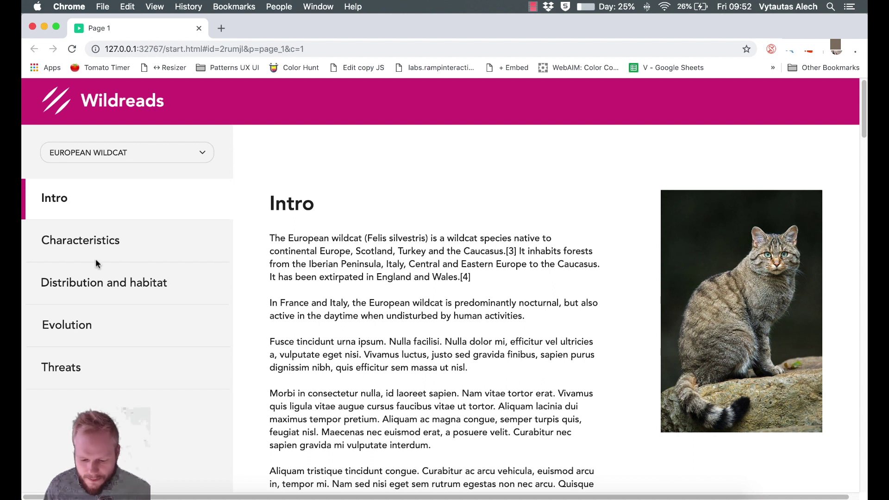
scroll(416, 232, down, 15)
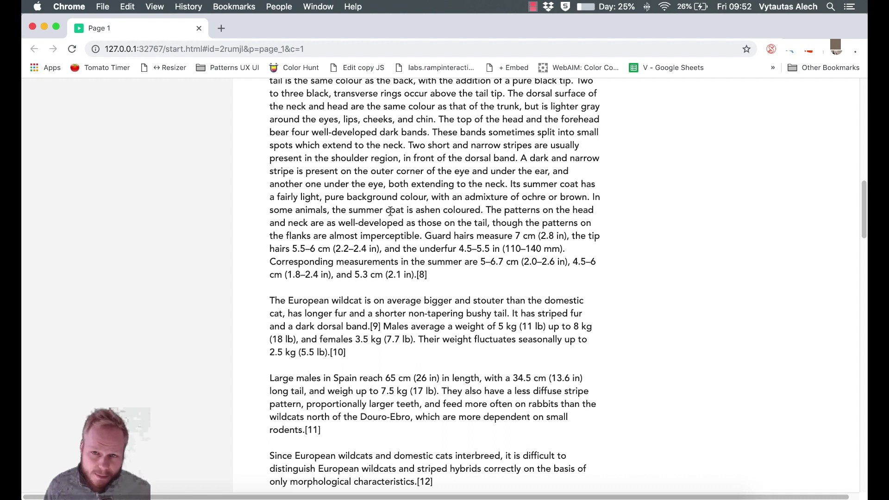
scroll(390, 211, up, 15)
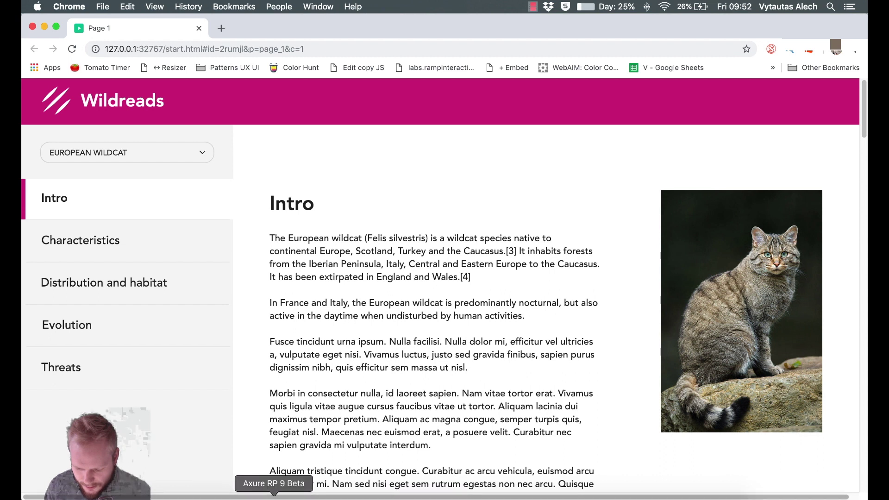
click(338, 494)
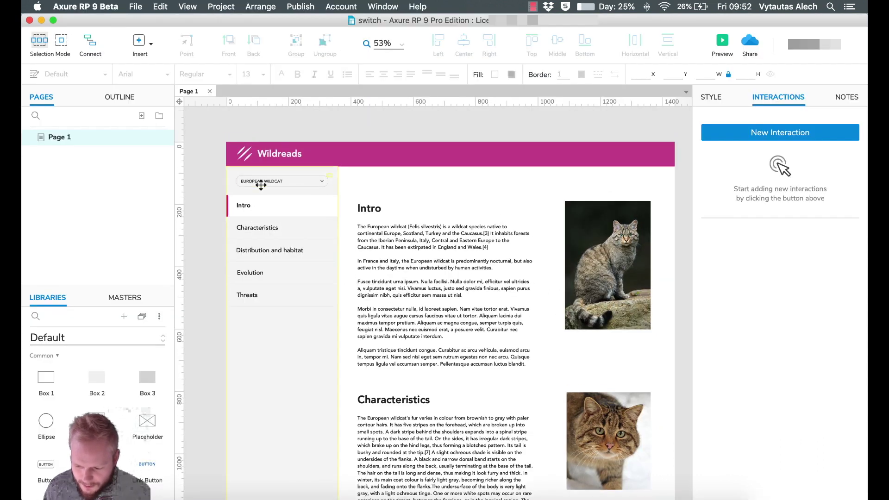
- Combine the wildcat dropdown and five section links into a dynamic panel named ++Sidebar
scroll(260, 184, down, 1)
scroll(259, 184, up, 3)
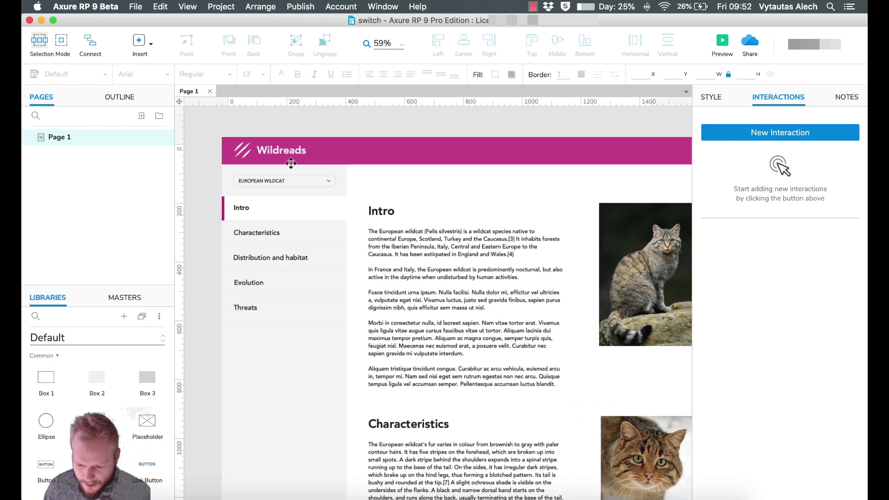
click(309, 154)
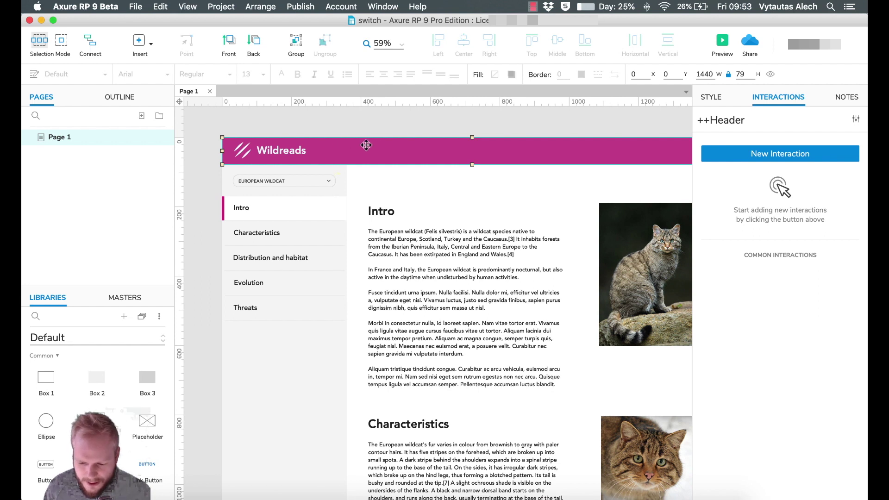
click(259, 169)
shift+click(271, 180)
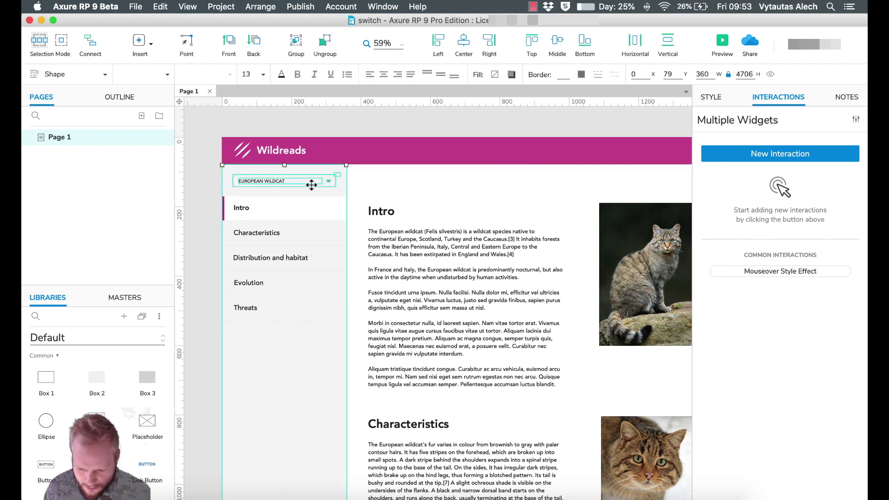
drag(242, 204, 252, 321)
right_click(286, 193)
click(337, 381)
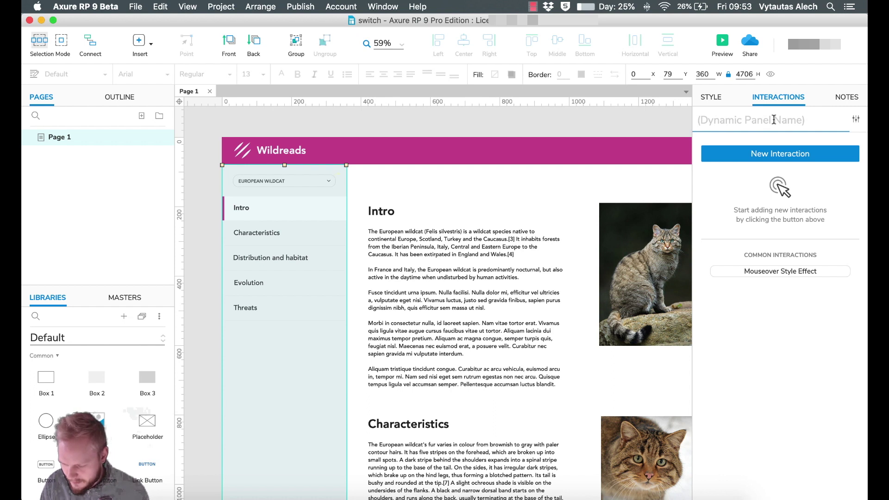
text(++Sidebar)
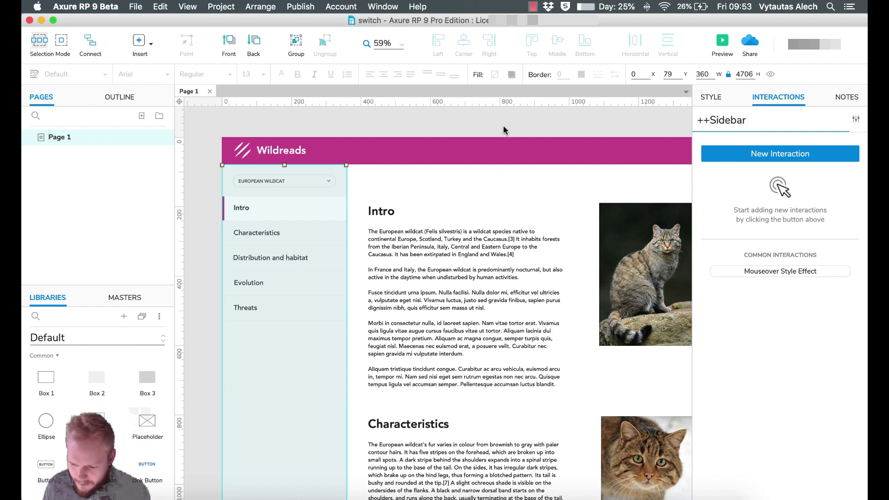
- Select the ++Header panel and show its style settings
click(456, 121)
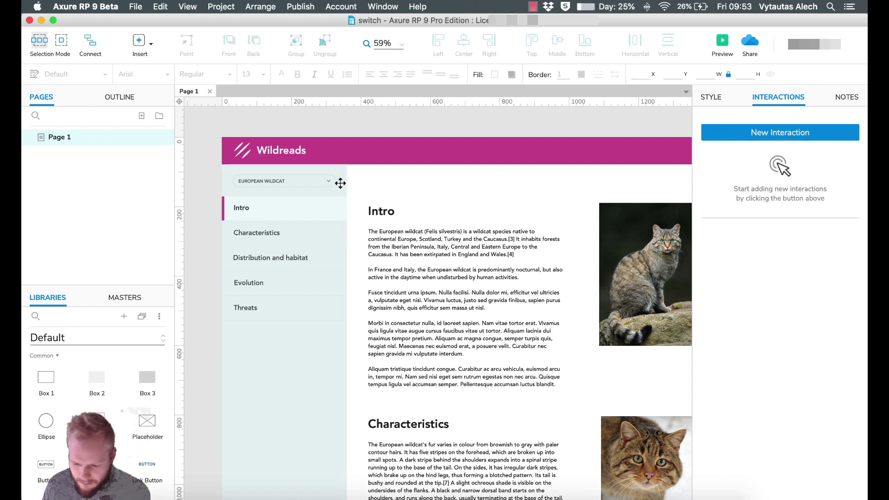
click(362, 154)
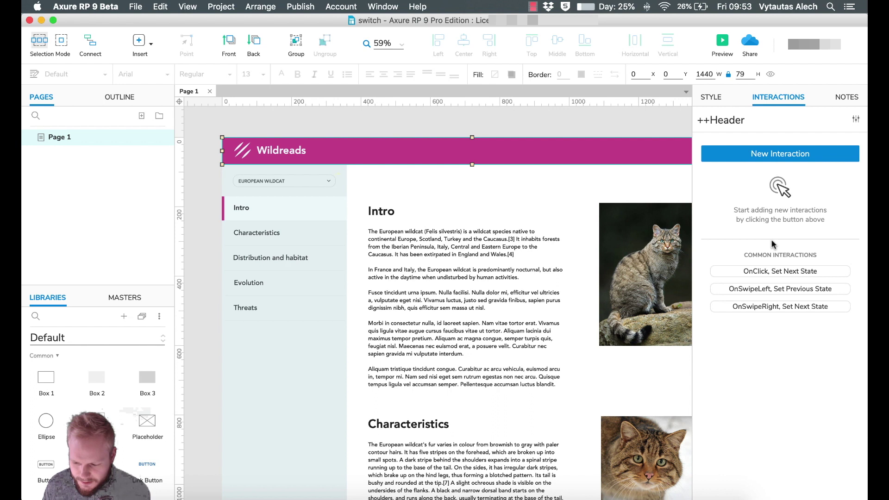
click(712, 99)
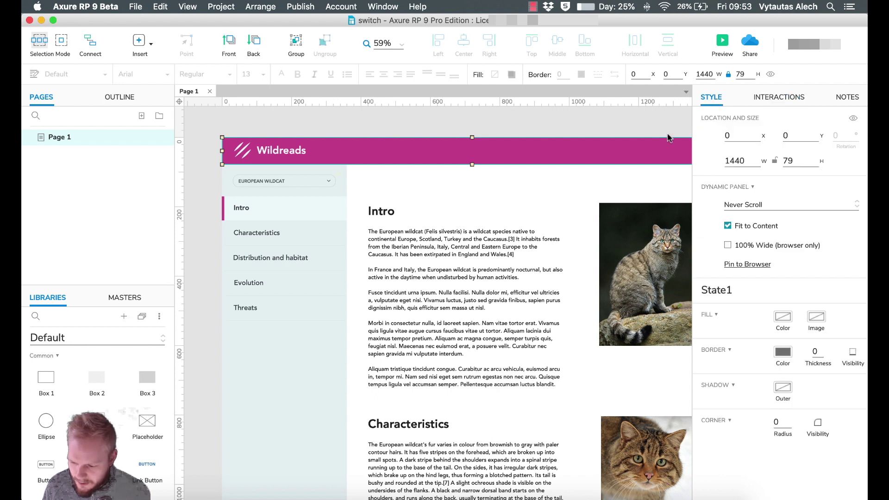
- Pin the header panel to the browser window
click(761, 267)
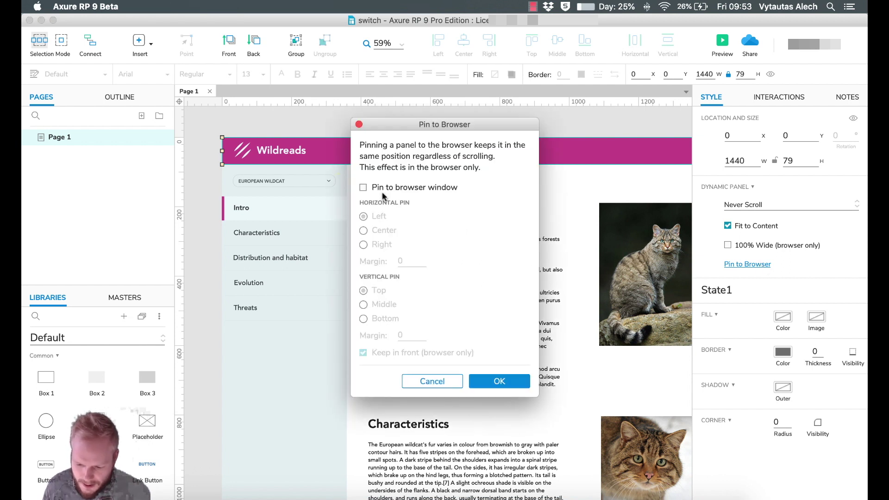
click(363, 188)
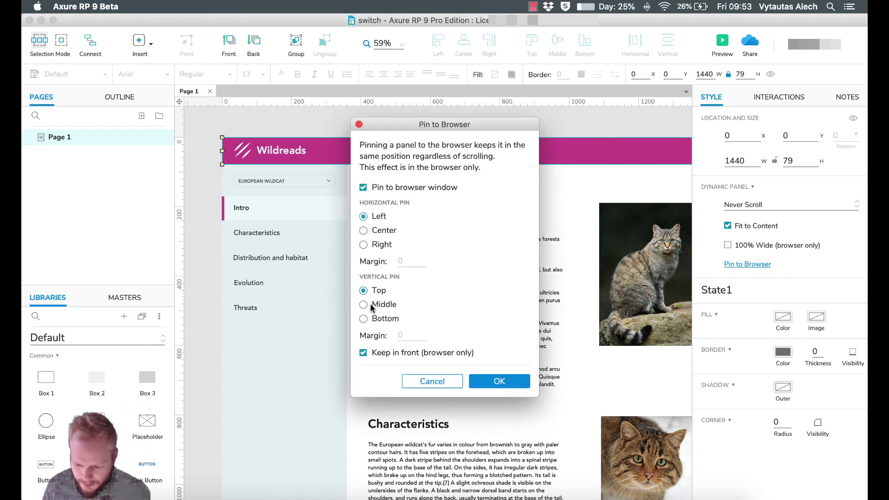
click(497, 381)
- Pin the sidebar panel to the browser's left and top, then preview the page
click(265, 238)
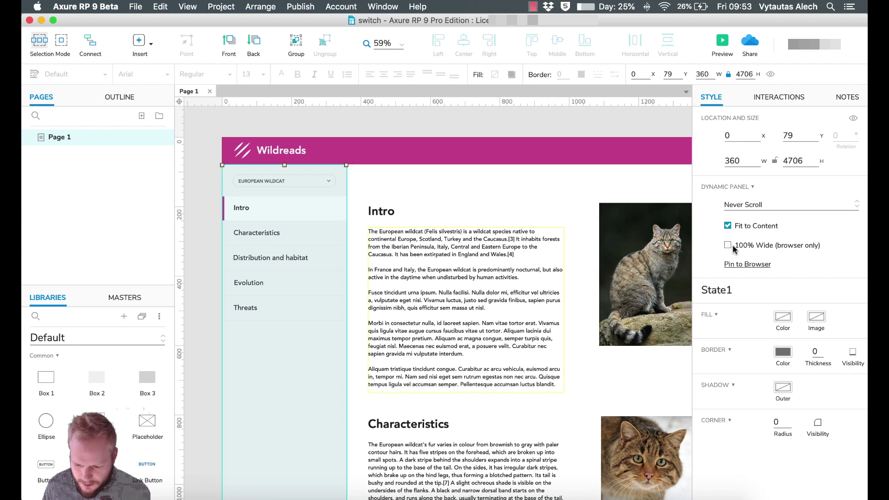
click(747, 266)
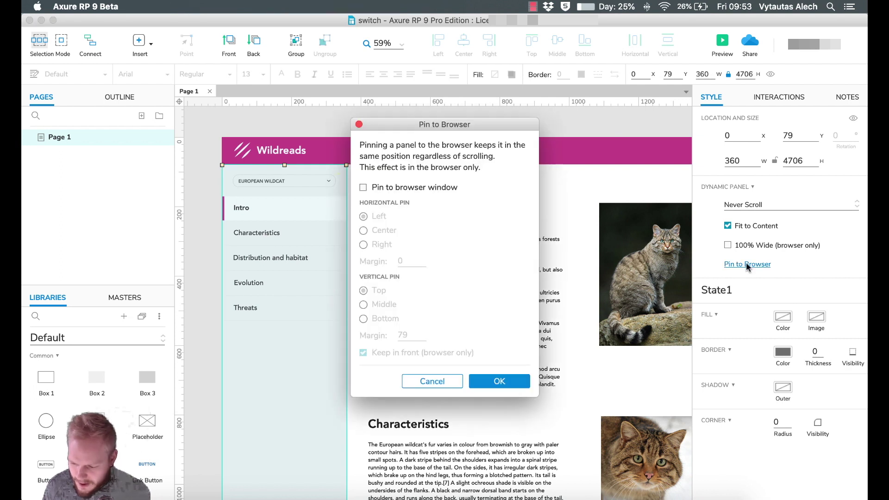
click(363, 188)
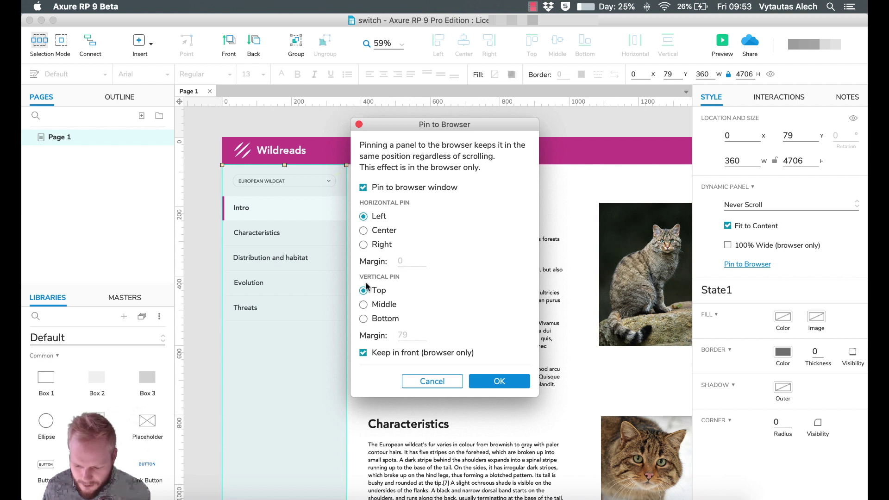
key(Return)
click(237, 115)
click(721, 42)
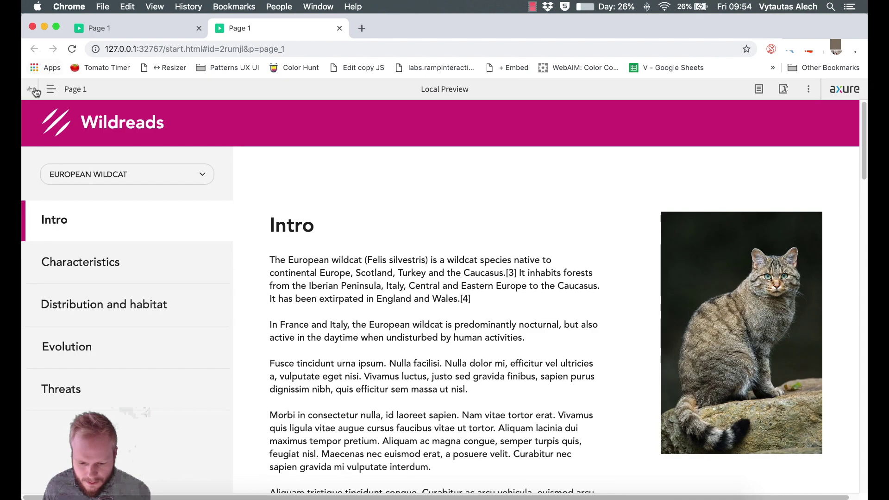
- Scroll the toolbar-free preview to check the pinned header and sidebar, then close the tab and return to Axure
click(35, 91)
scroll(475, 276, down, 5)
scroll(476, 276, down, 10)
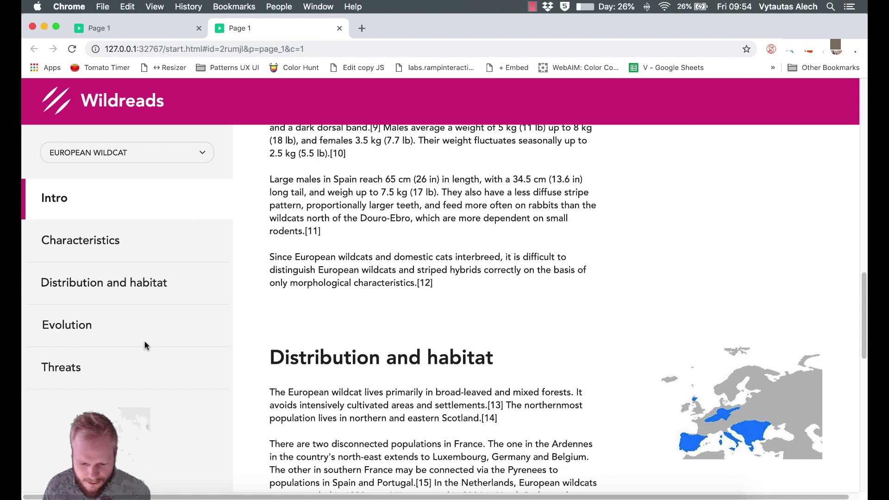
scroll(365, 311, up, 15)
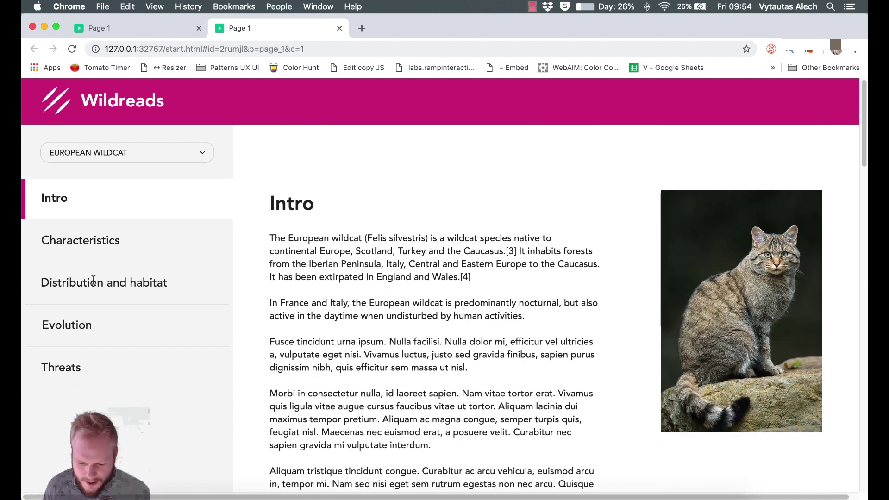
scroll(113, 225, down, 3)
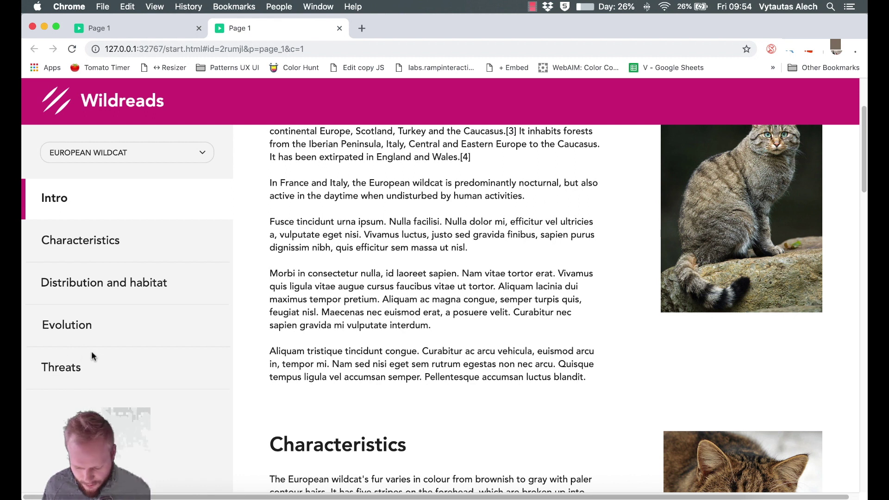
scroll(275, 197, up, 3)
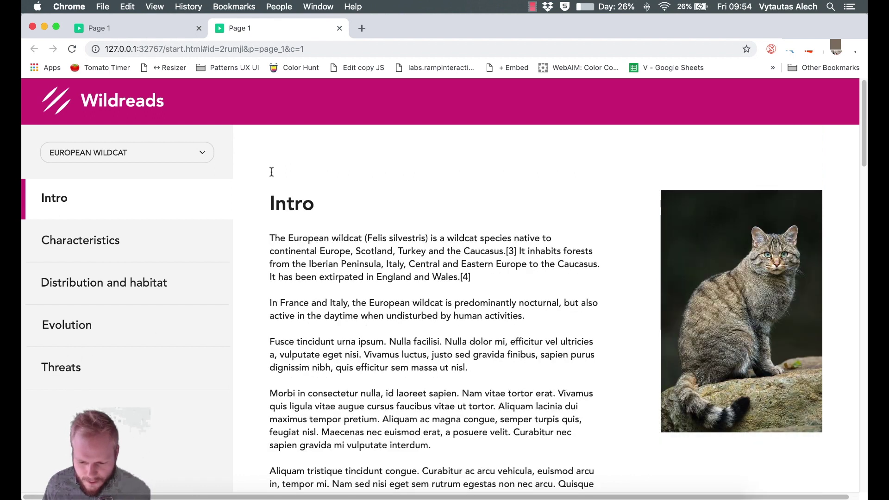
click(339, 28)
key(super+Tab)
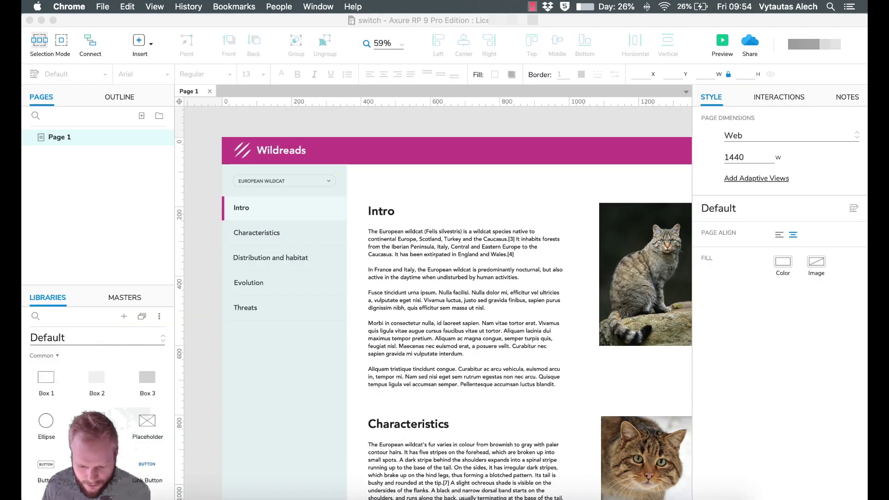
- Place a narrow hot spot above the Intro heading and name it ++Intro
scroll(46, 426, down, 5)
drag(46, 424, 368, 205)
drag(403, 238, 403, 194)
click(778, 97)
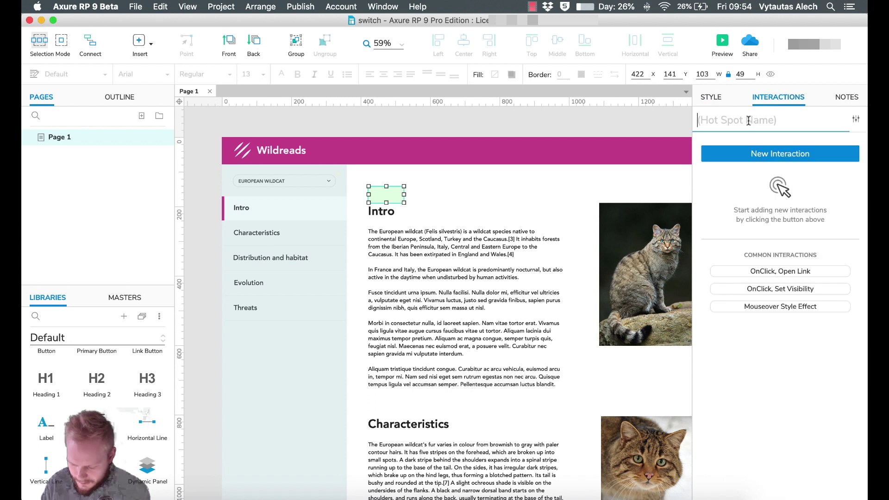
click(748, 120)
text(++Intro)
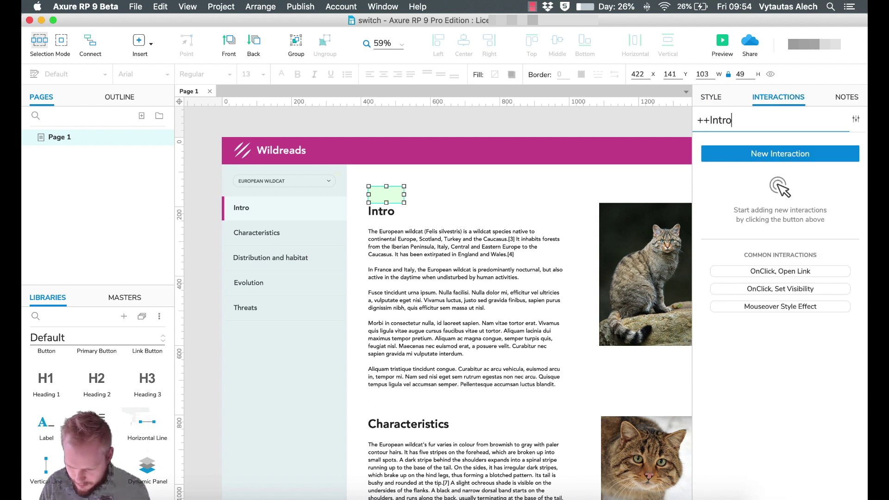
- Copy the anchor above Characteristics and rename it ++Characteristics
drag(388, 193, 389, 406)
click(732, 120)
drag(732, 120, 712, 121)
text(Chara)
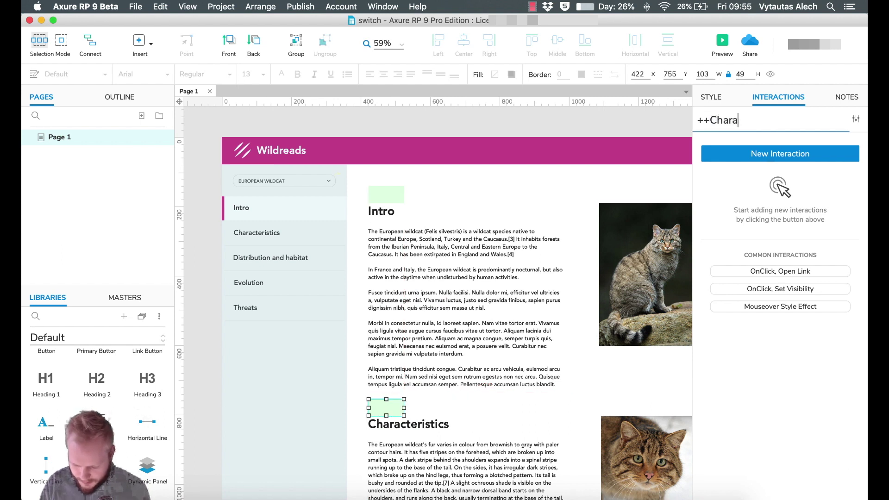
text(cteristics)
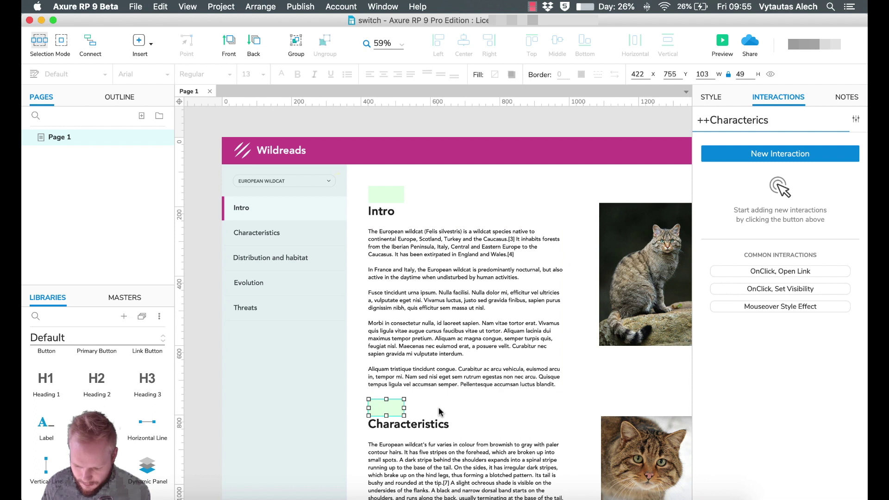
click(443, 412)
- Copy the anchor above Distribution and habitat and rename it ++Distributions
scroll(417, 421, down, 5)
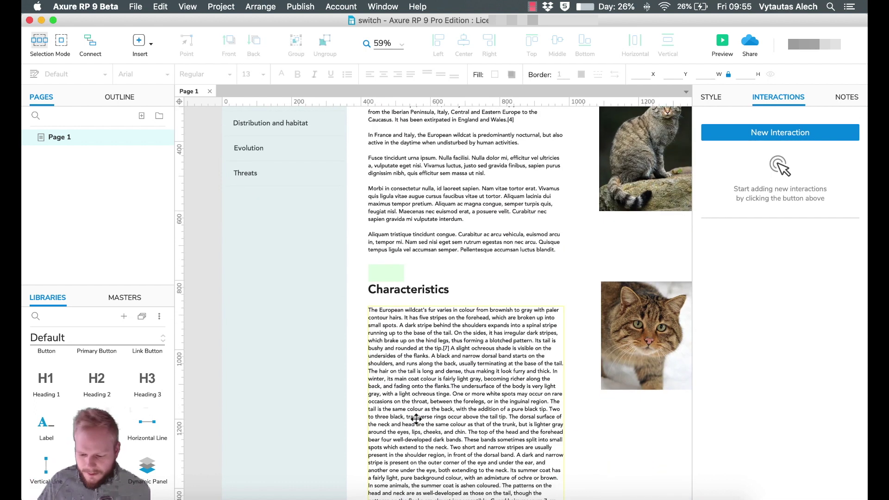
scroll(398, 333, down, 1)
click(383, 241)
drag(382, 242, 422, 370)
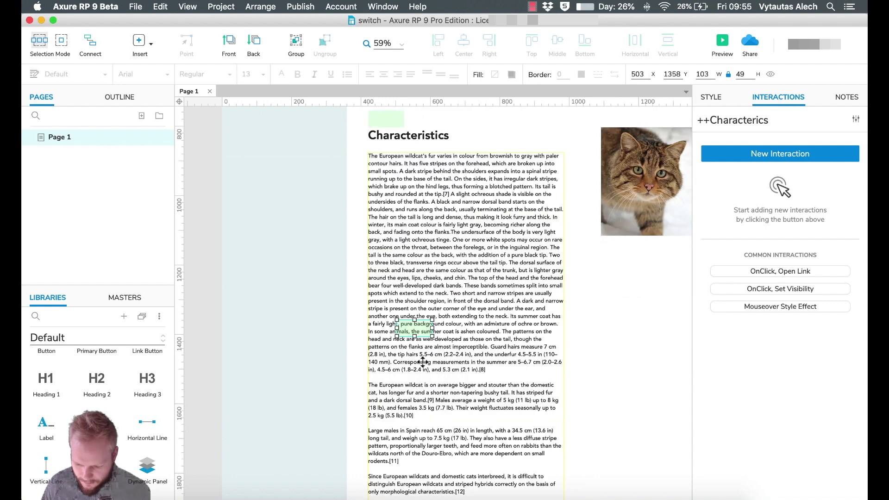
drag(419, 332, 388, 373)
click(768, 120)
drag(768, 121, 711, 120)
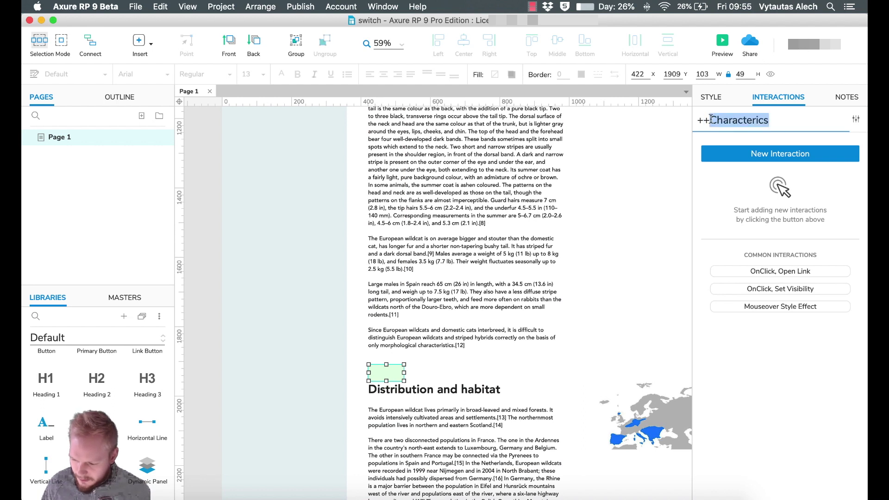
text(Distribution)
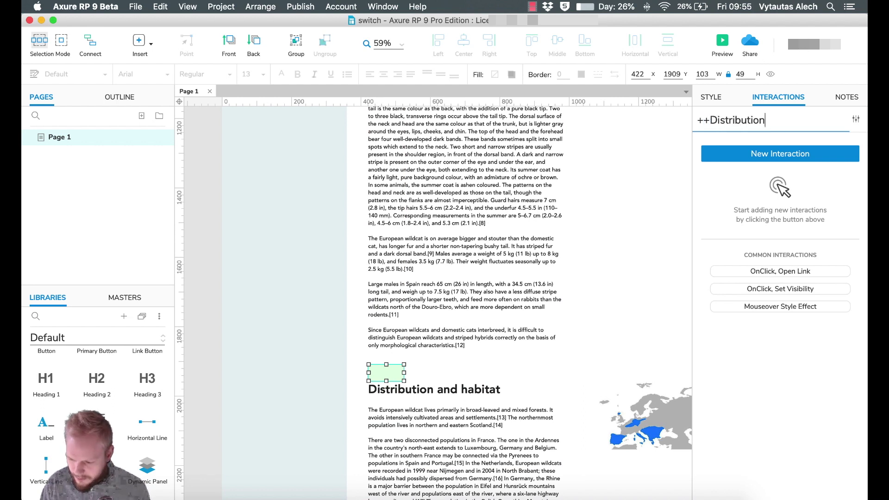
click(408, 386)
drag(395, 376, 398, 376)
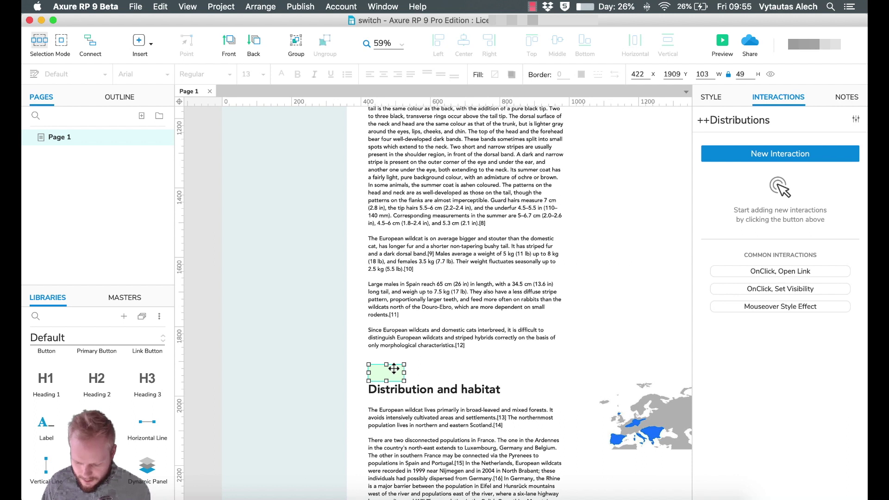
- Copy the anchor above Evolution and rename it ++Evolution
scroll(399, 376, down, 4)
drag(400, 283, 395, 469)
drag(781, 120, 714, 119)
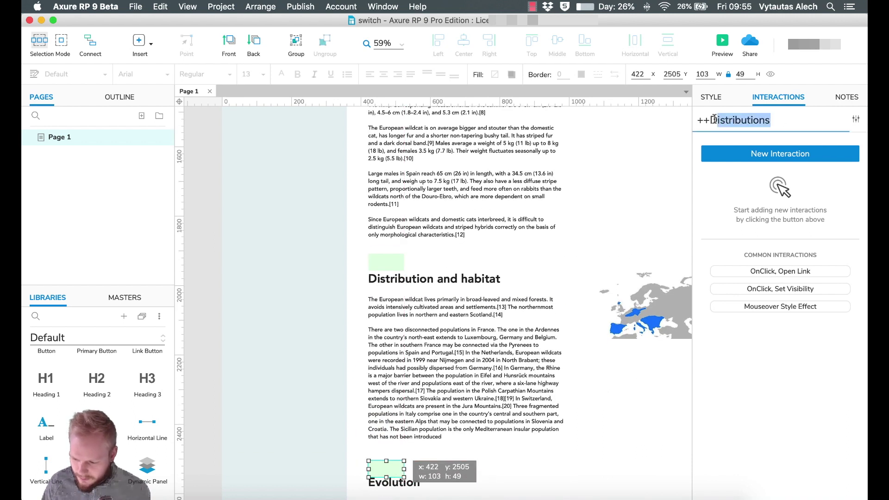
text(Evolution)
scroll(463, 278, down, 3)
click(396, 342)
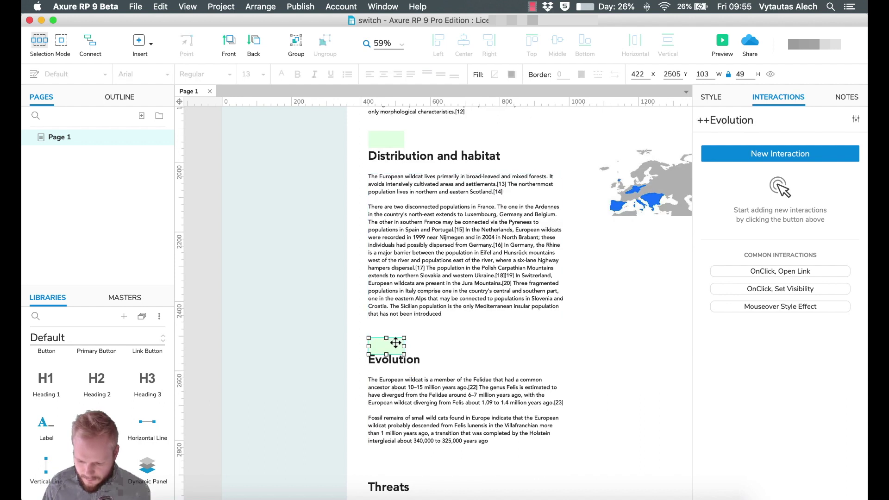
- Copy the anchor above Threats and rename it ++Threats
drag(396, 342, 396, 466)
drag(758, 119, 711, 119)
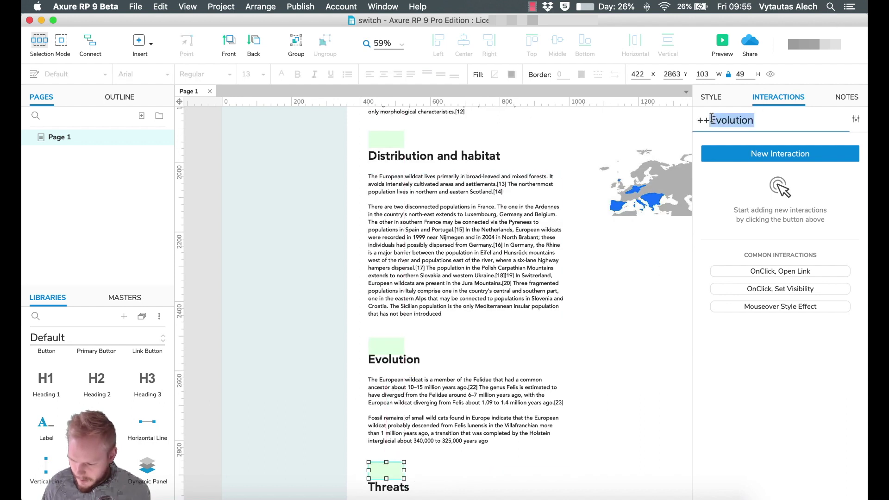
text(Threats)
click(610, 249)
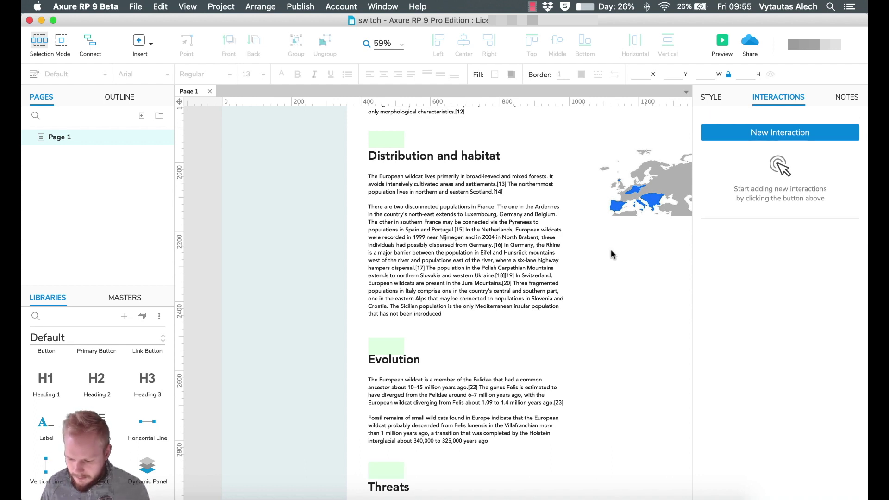
scroll(417, 216, up, 15)
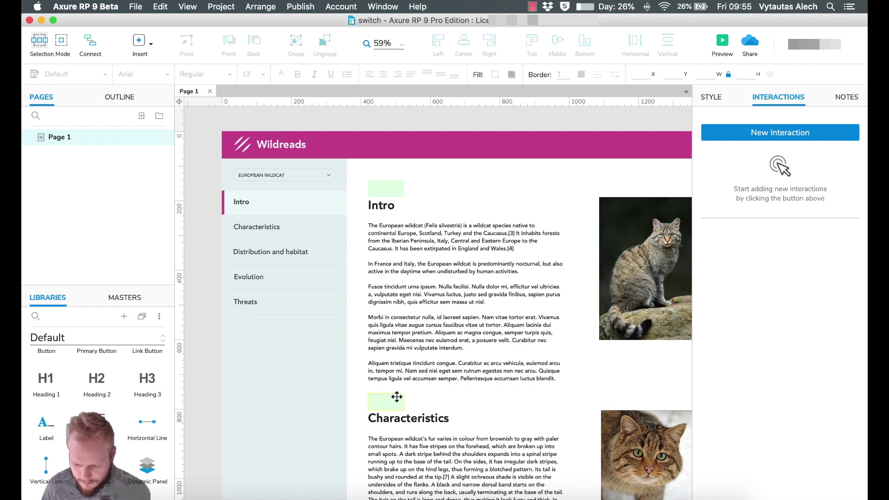
- Inside the ++Sidebar panel, draw a hot spot covering the Intro link
double_click(253, 283)
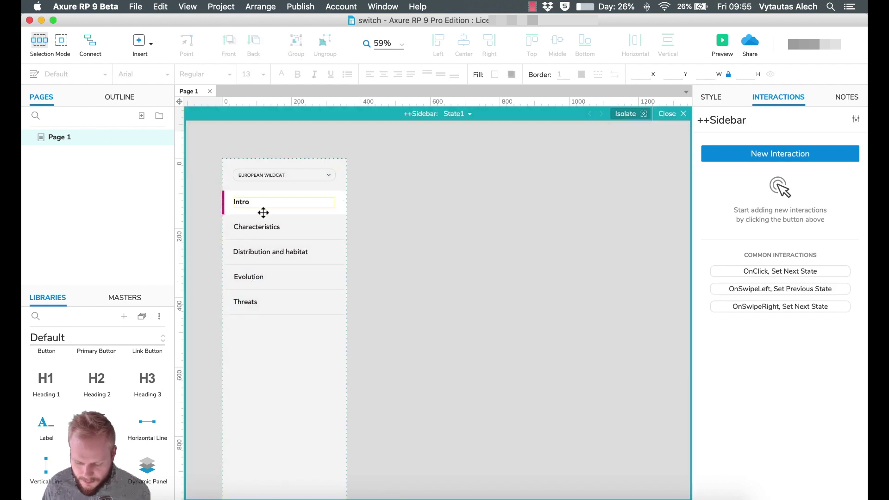
drag(96, 378, 224, 191)
drag(258, 224, 271, 217)
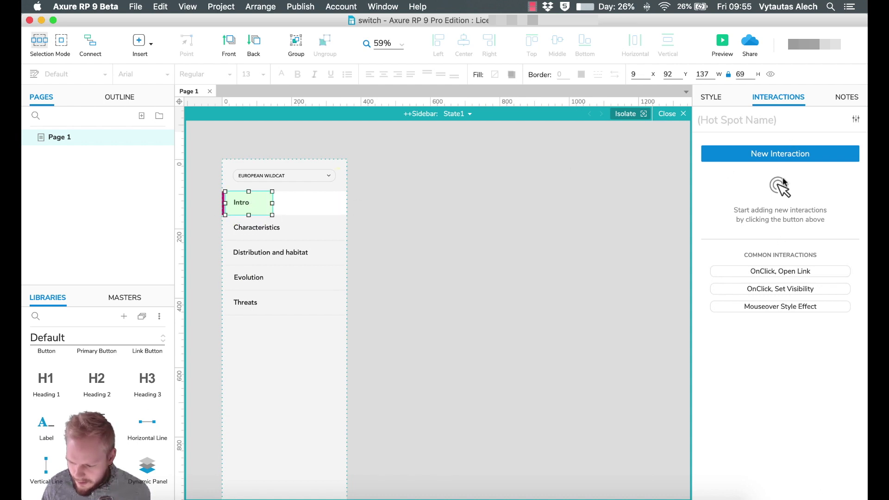
- Make the hot spot's click scroll to ++Intro with Ease Out Cubic 500 ms, then duplicate it
click(780, 153)
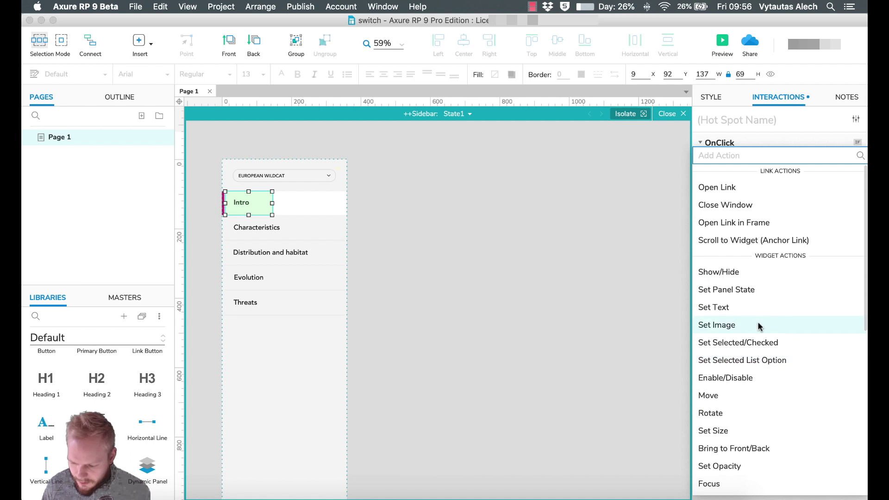
click(729, 240)
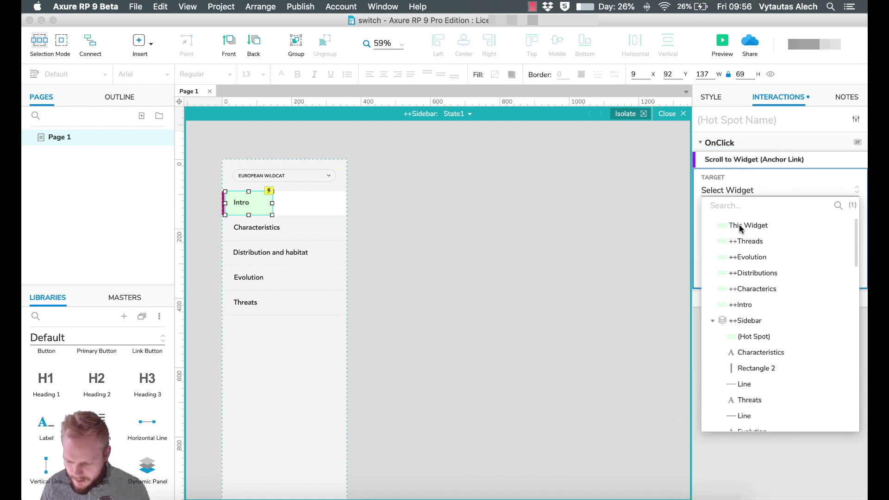
click(744, 306)
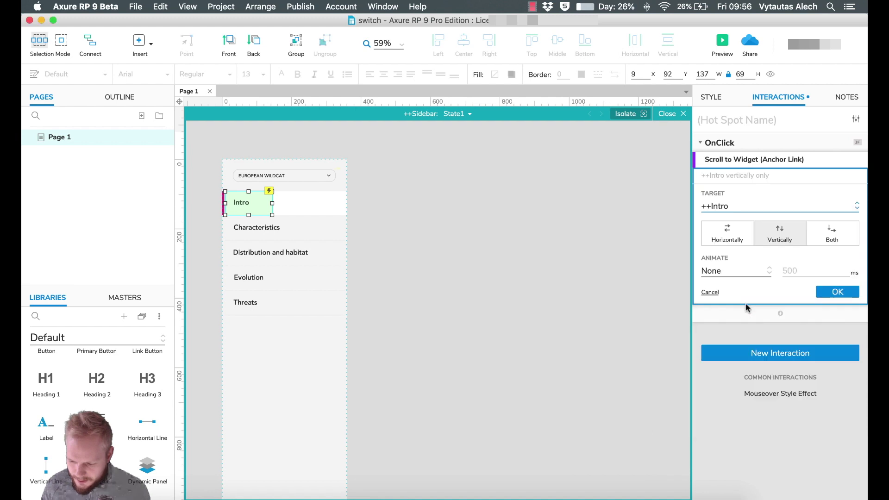
click(740, 271)
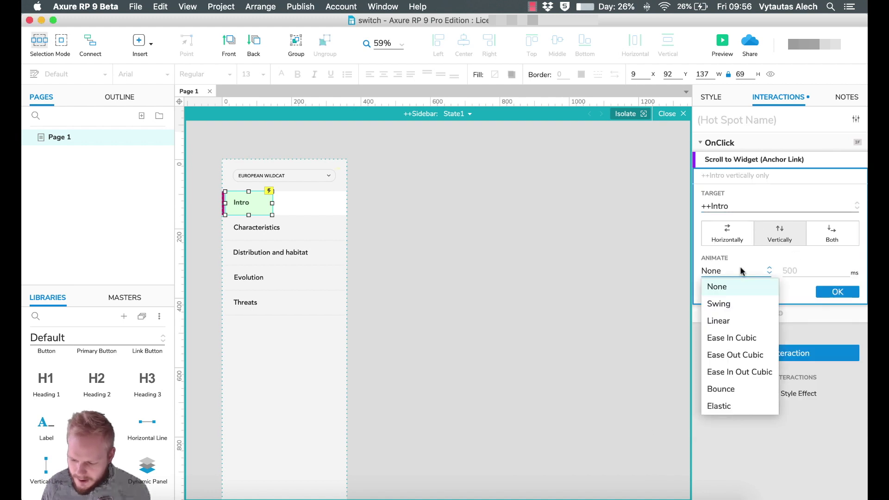
click(740, 355)
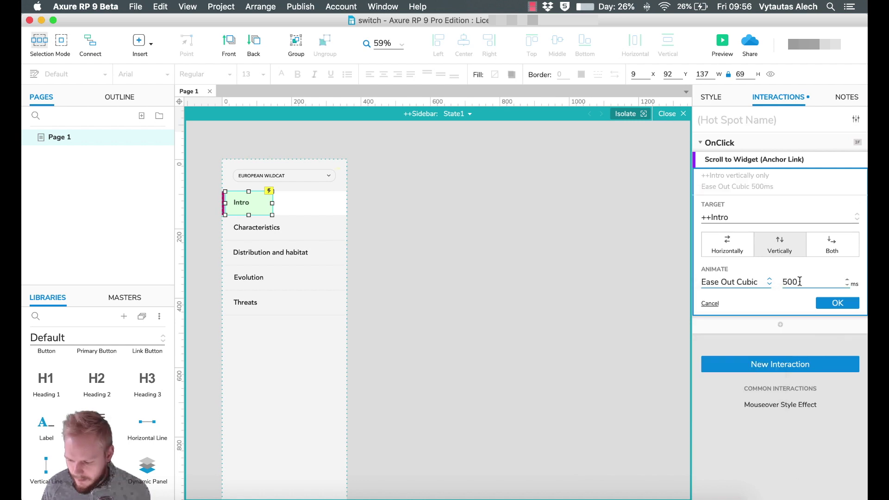
drag(801, 281, 780, 280)
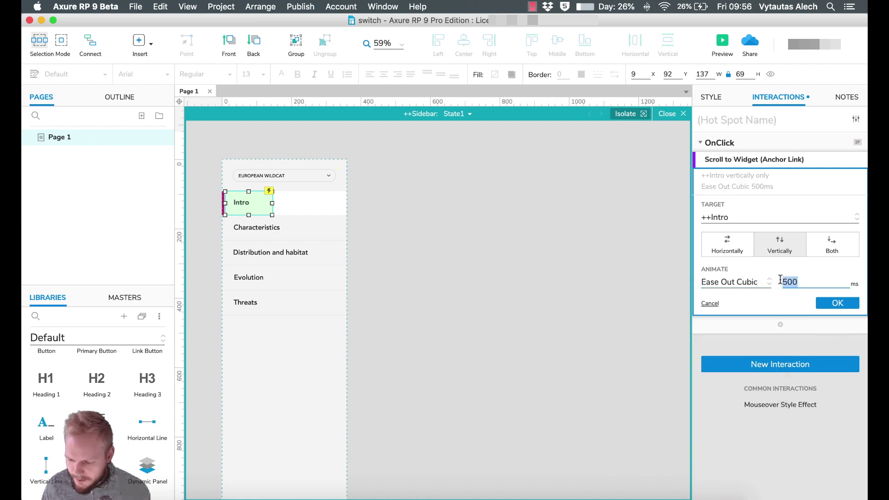
click(837, 303)
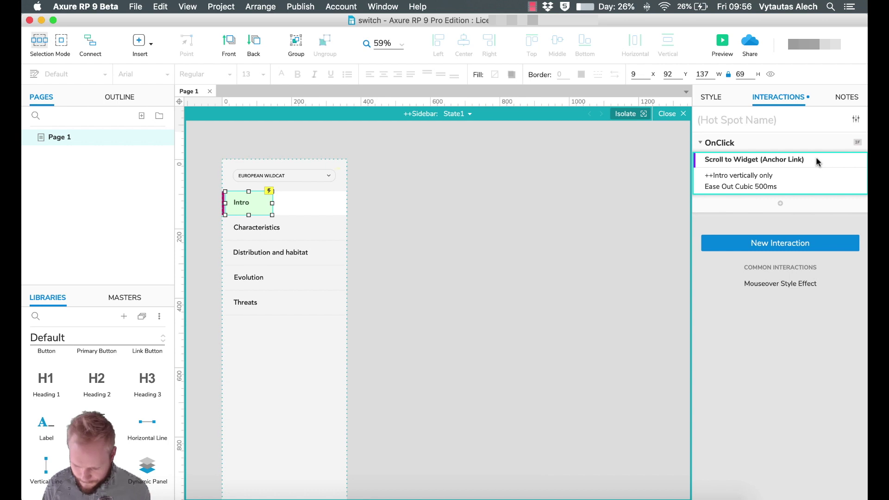
drag(249, 201, 276, 276)
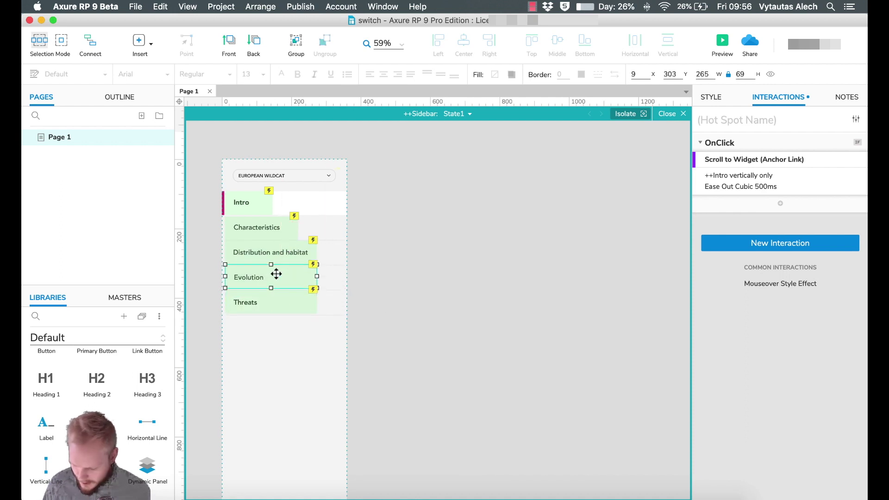
- Retarget the Characteristics and Distribution hotspots to scroll to their own anchors
click(270, 231)
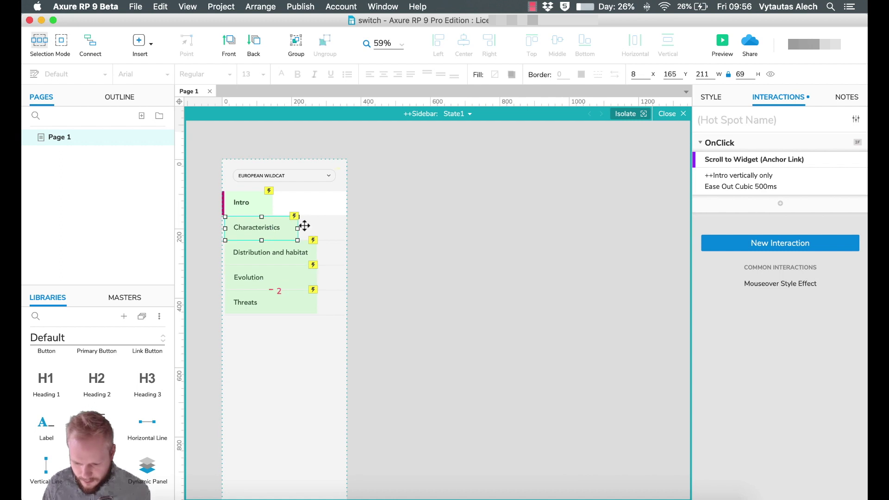
click(760, 179)
click(735, 218)
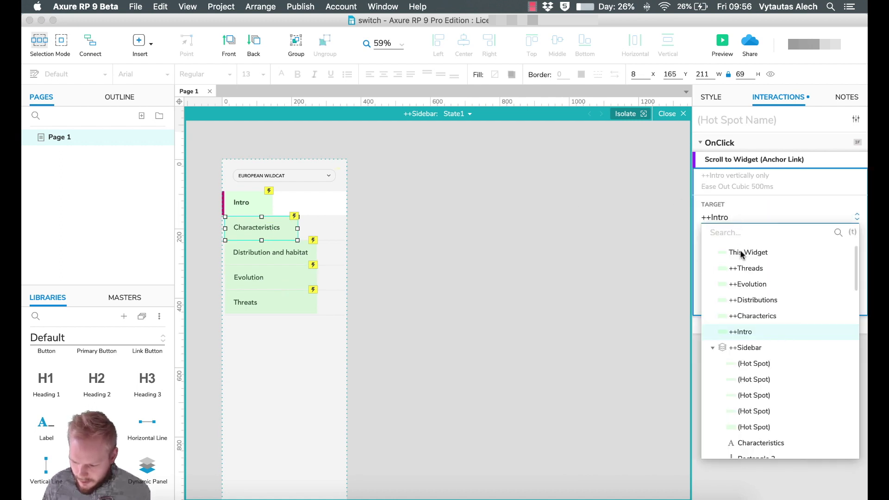
click(752, 316)
click(309, 263)
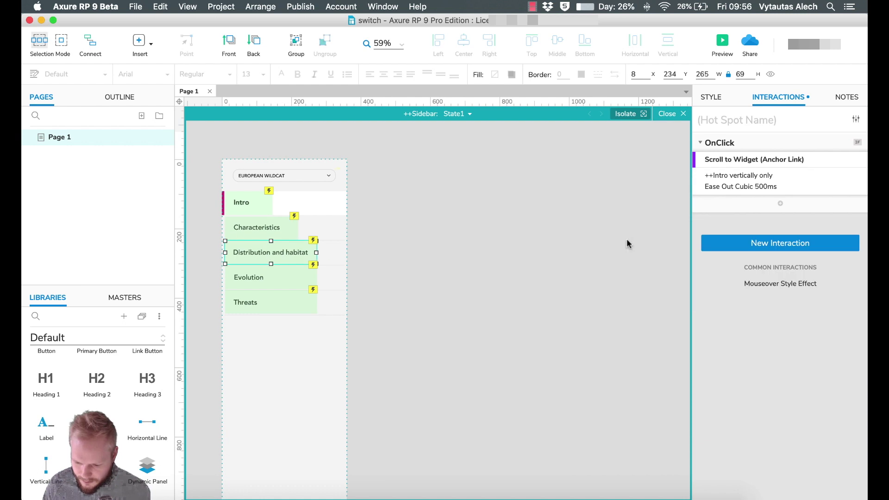
click(752, 190)
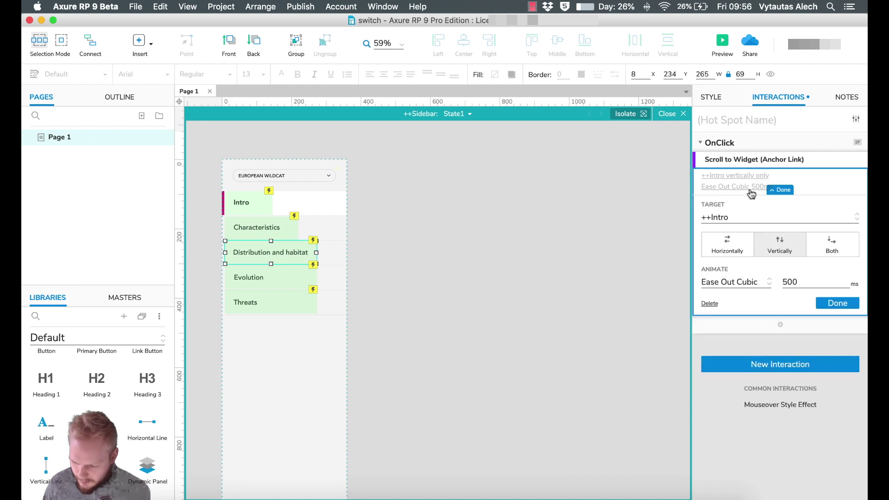
click(735, 217)
click(753, 300)
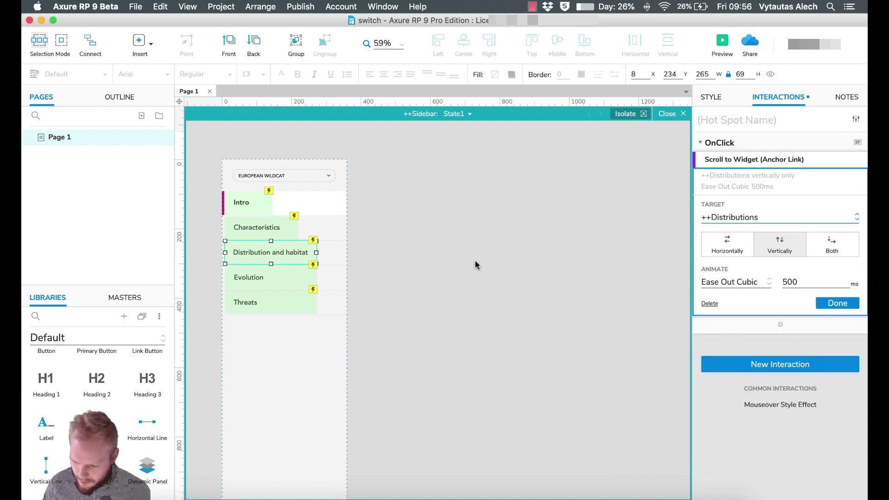
- Retarget the Evolution and Threats hotspots to their anchors, then preview the page
click(259, 271)
click(746, 180)
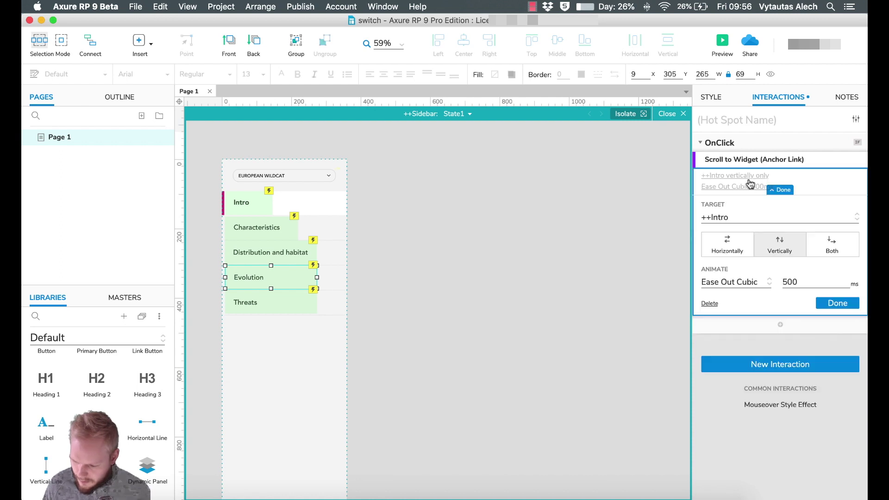
click(734, 220)
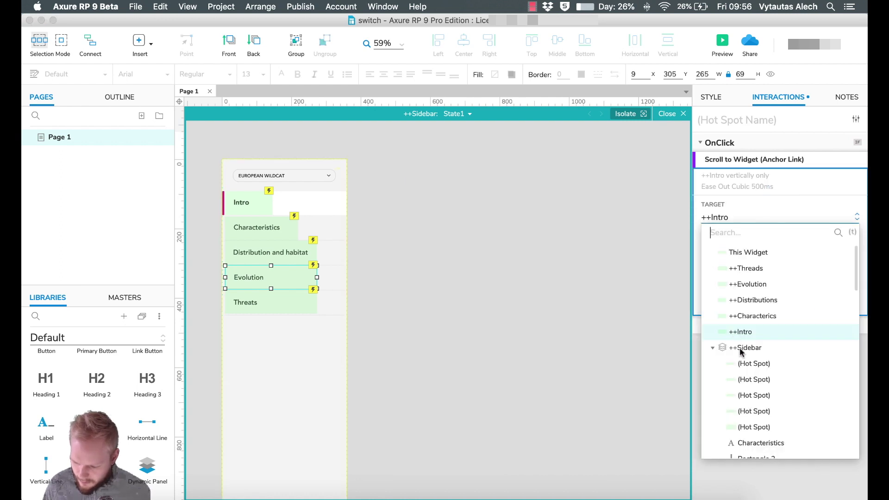
click(751, 284)
click(262, 299)
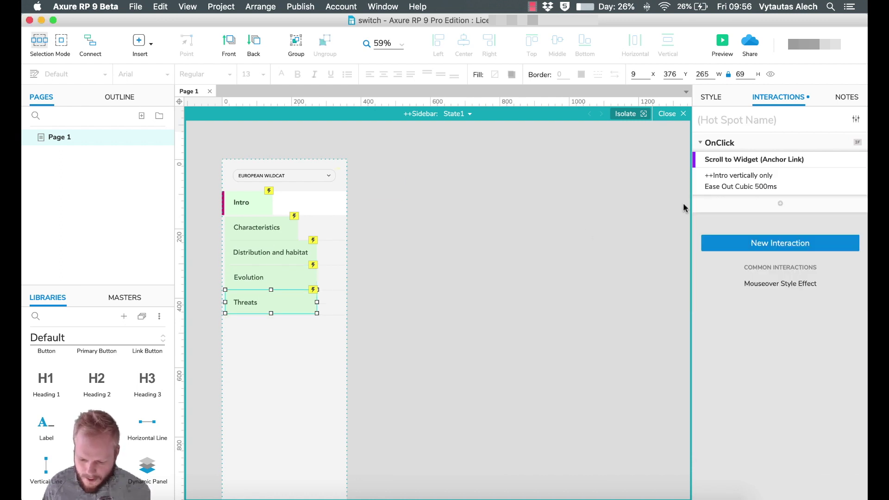
click(759, 183)
click(742, 218)
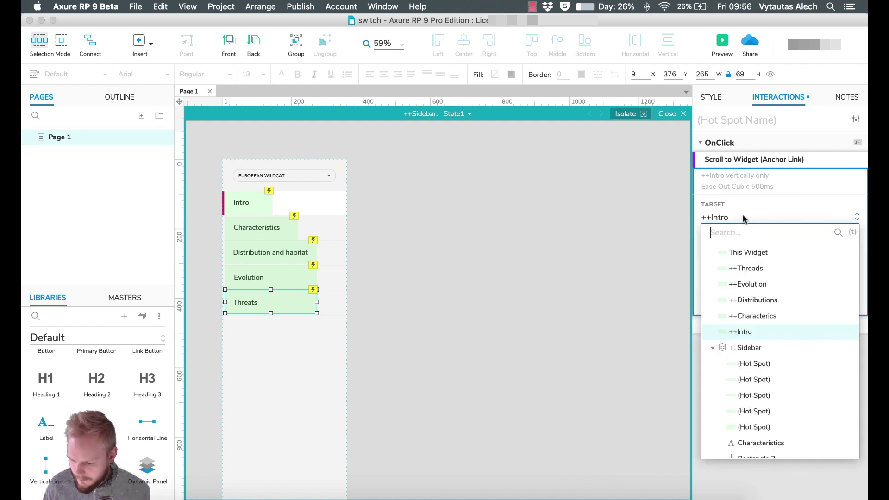
click(751, 269)
click(836, 301)
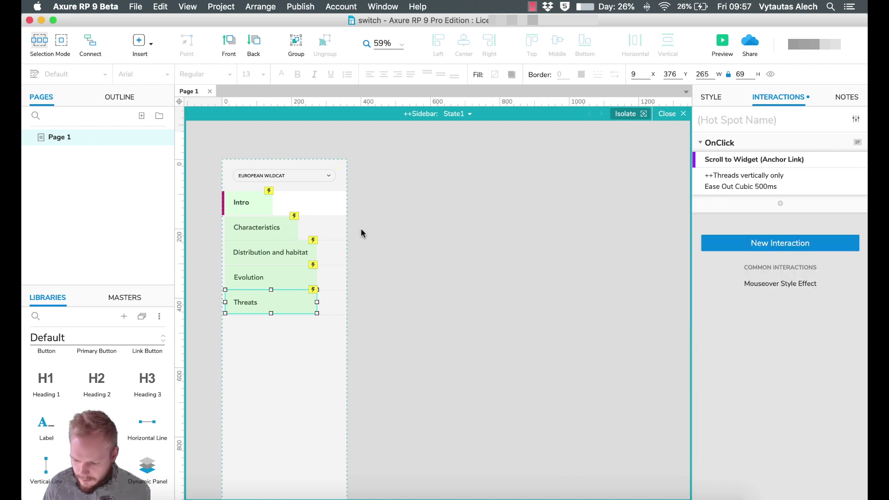
click(378, 234)
click(720, 44)
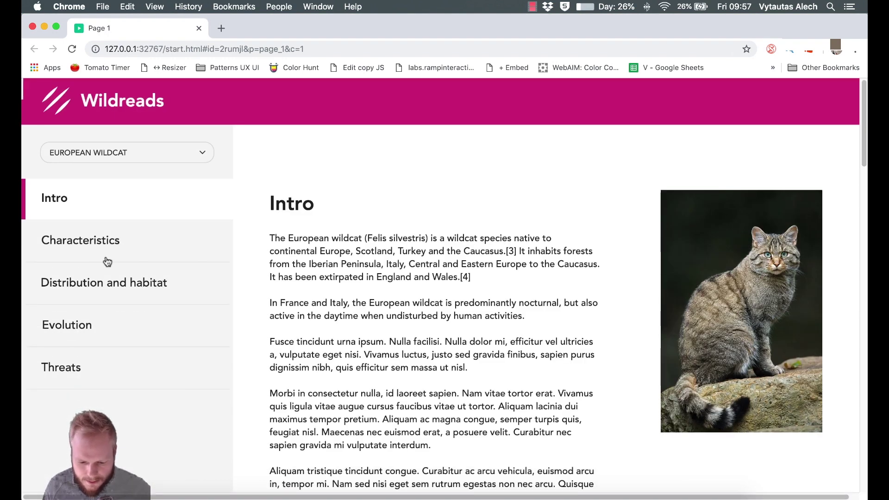
- Test the Characteristics, Distribution, Evolution and Threats links in Chrome, then close the preview
click(90, 246)
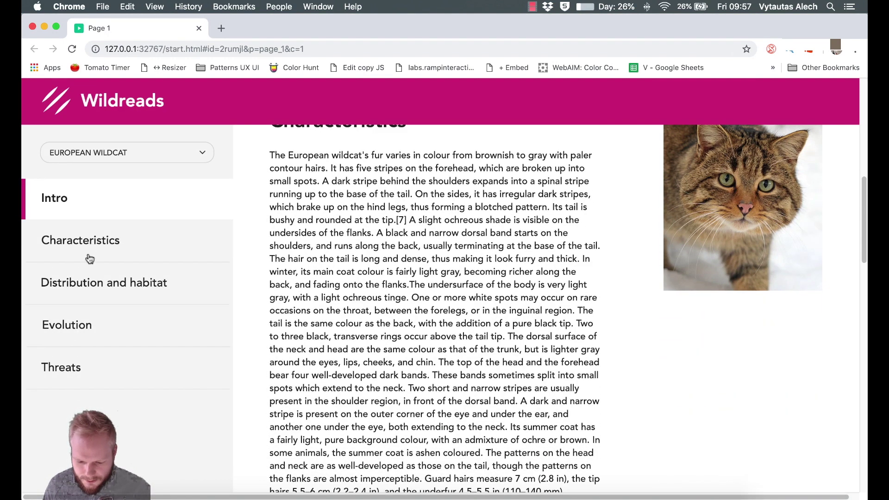
click(89, 281)
click(88, 324)
click(80, 365)
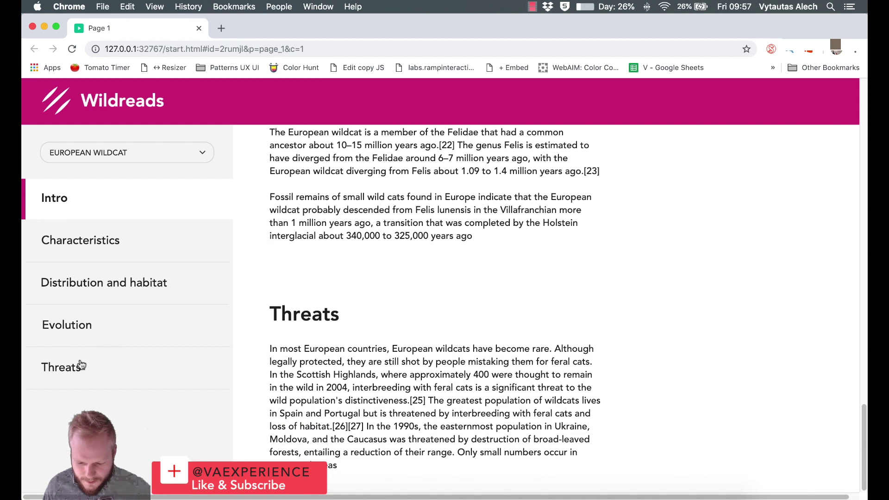
click(80, 327)
click(81, 290)
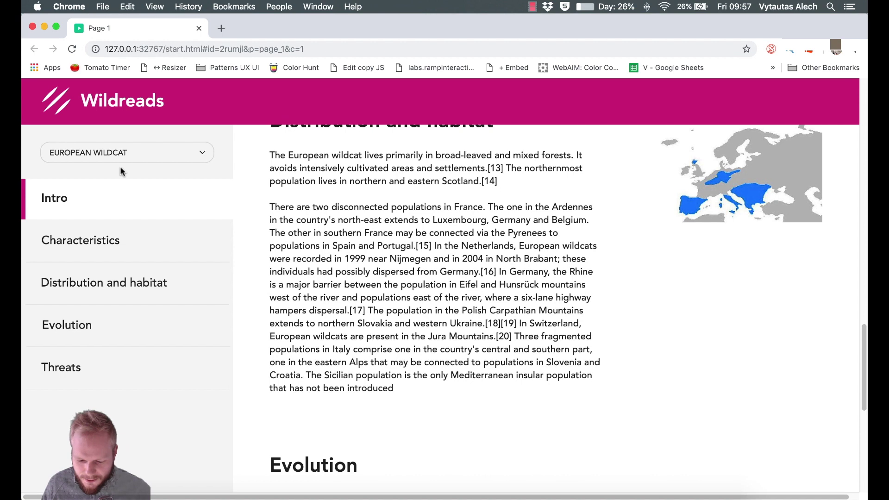
click(198, 30)
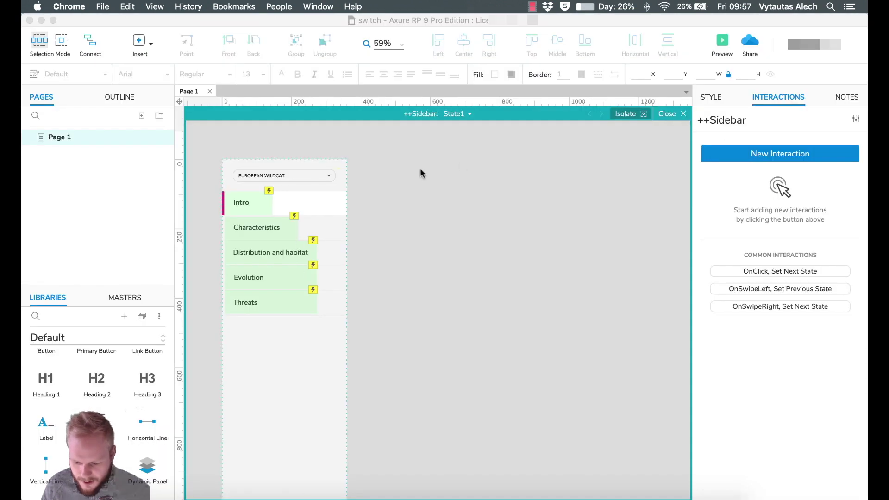
- Leave the sidebar panel and raise the Intro, Characteristics and following anchors above their headings
click(670, 114)
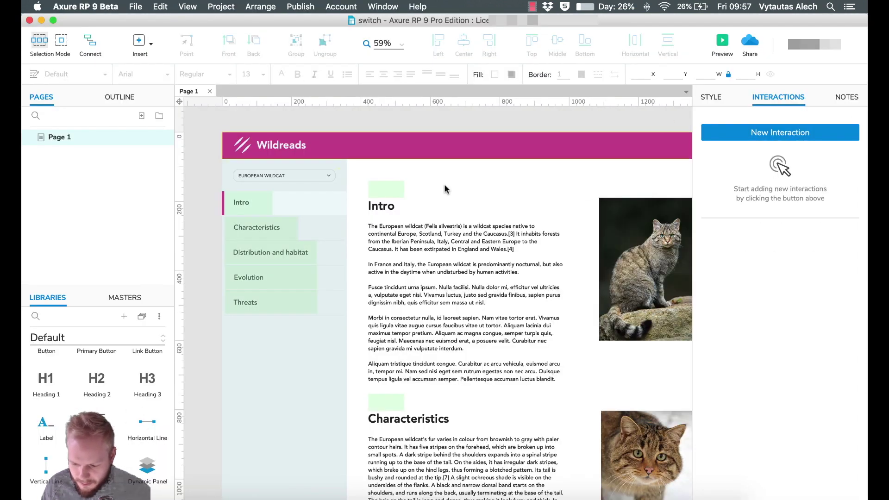
drag(388, 188, 388, 173)
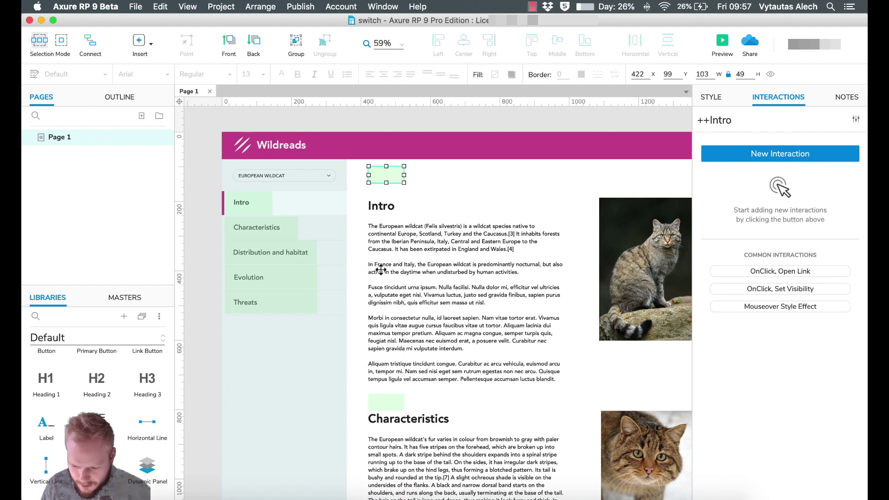
mouse_move(392, 406)
mouse_down()
mouse_move(391, 371)
mouse_move(399, 398)
mouse_up()
scroll(397, 401, down, 15)
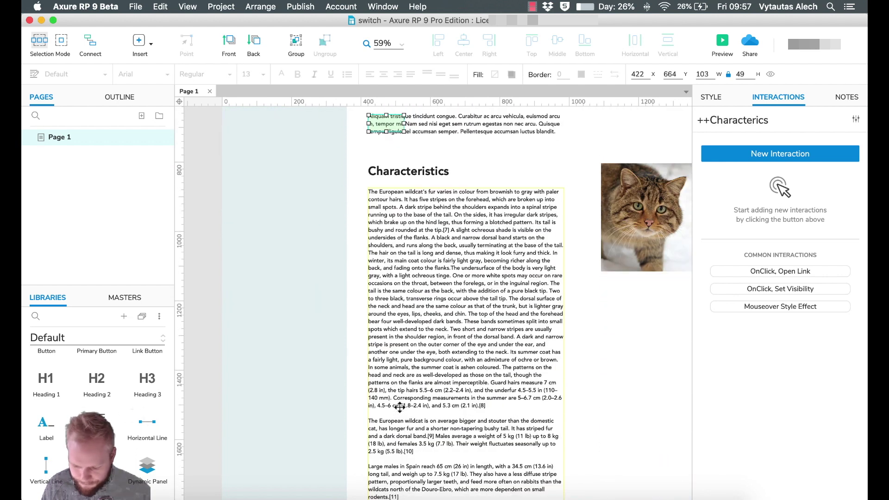
scroll(397, 403, down, 3)
drag(389, 399, 384, 313)
scroll(389, 356, down, 12)
- In the Chrome preview, test the Characteristics, Distribution and habitat, Evolution, Threats and Intro sidebar links
scroll(384, 352, down, 3)
key(super+Tab)
click(48, 247)
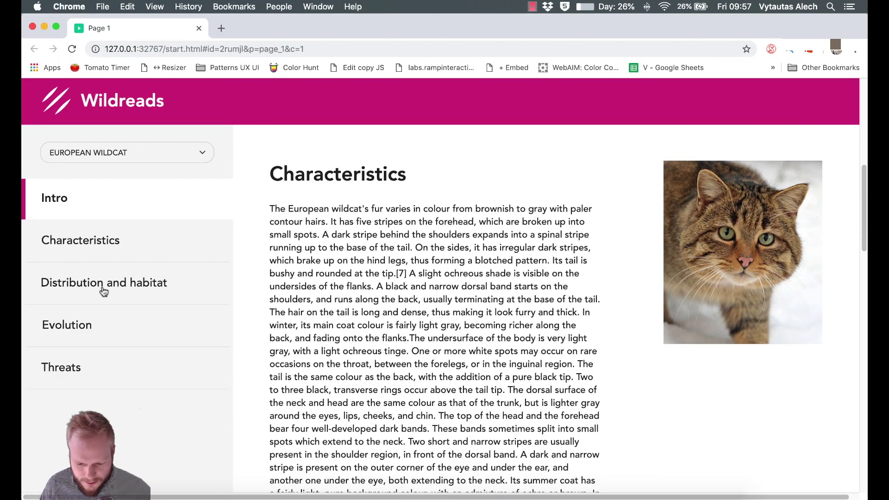
click(47, 288)
click(93, 313)
click(82, 358)
click(93, 323)
click(89, 291)
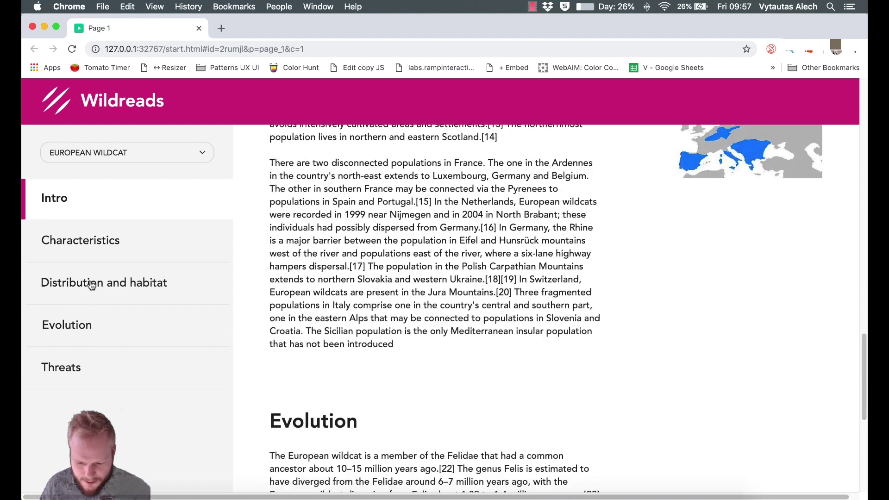
click(85, 205)
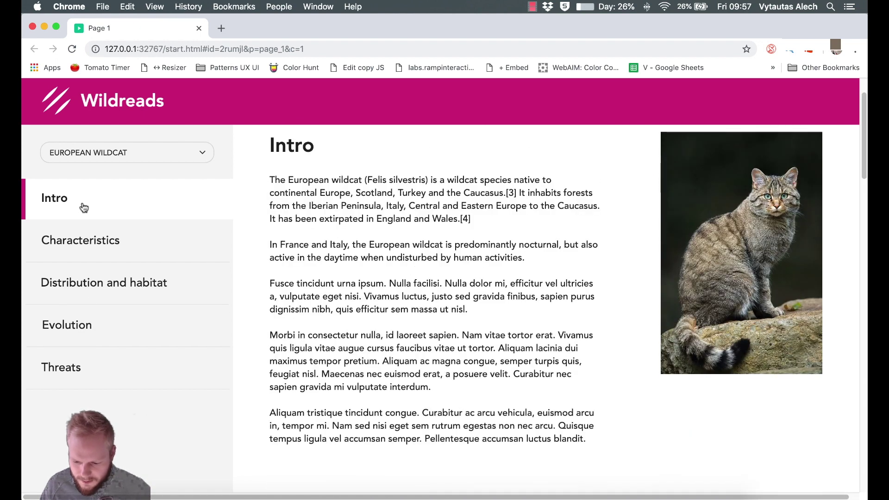
- Close the Chrome preview and reopen the Sidebar dynamic panel in Axure
scroll(356, 180, up, 3)
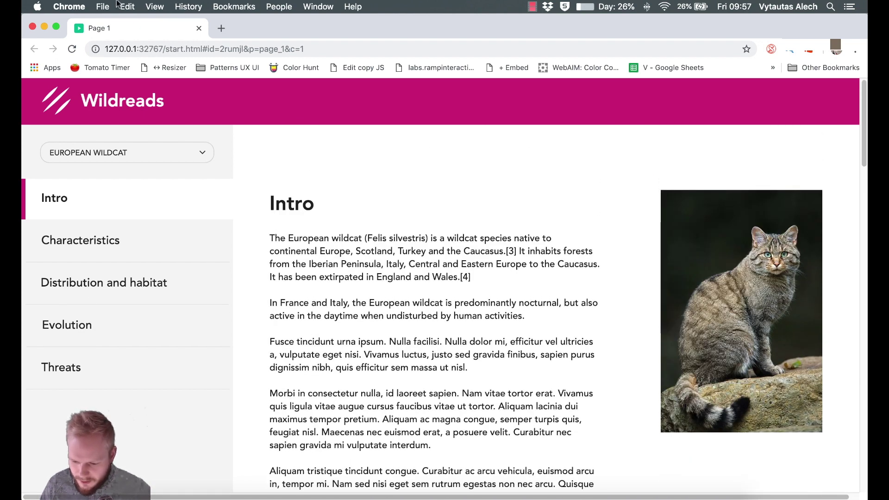
click(199, 28)
double_click(272, 284)
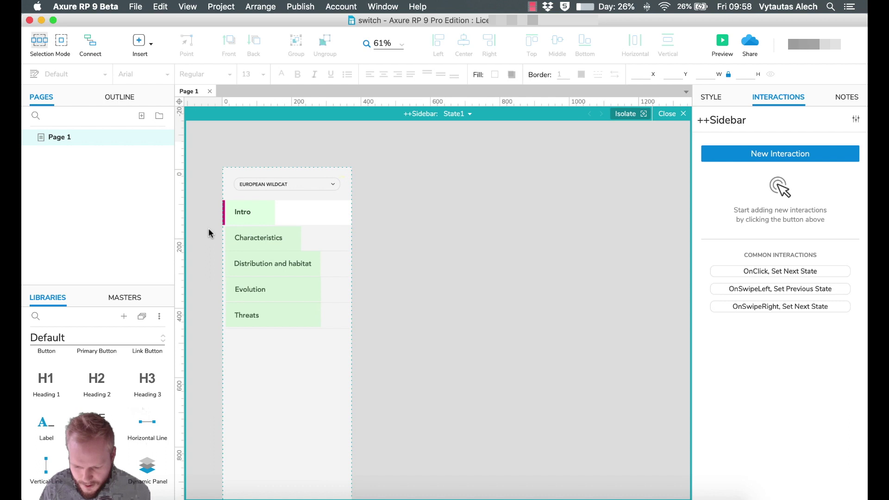
scroll(209, 228, up, 5)
scroll(206, 226, up, 3)
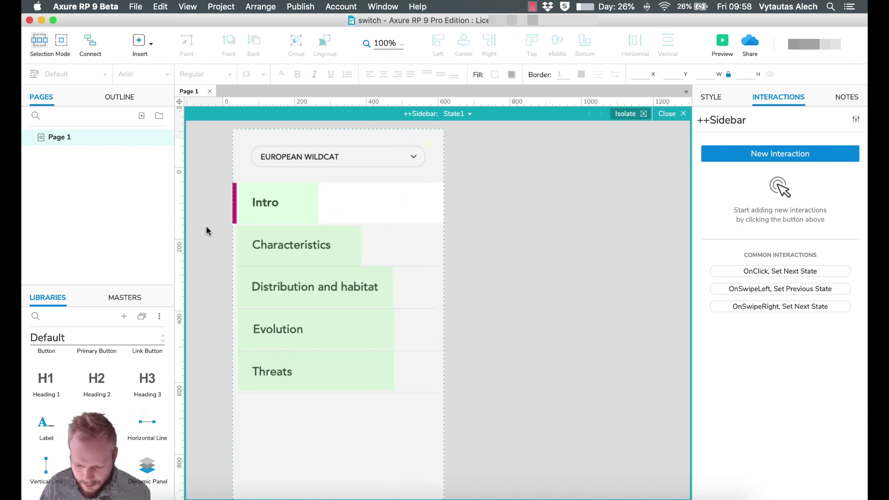
click(454, 195)
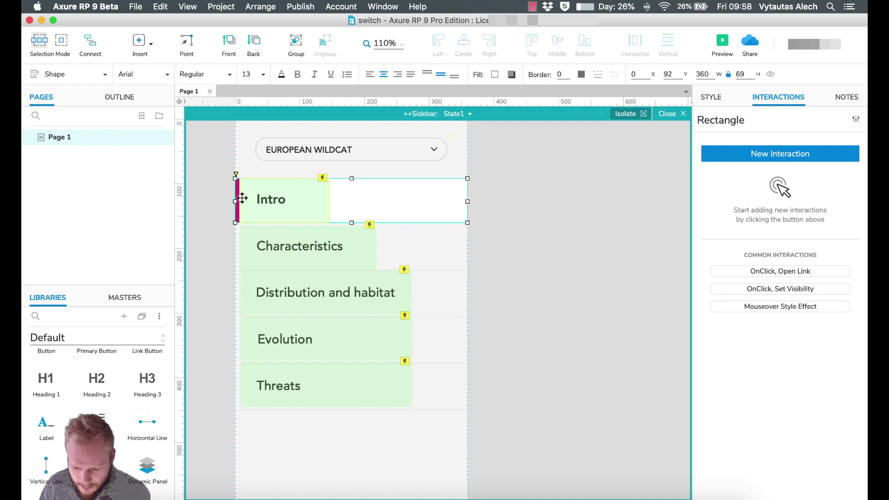
- Move the five section hotspots off the sidebar to the right
click(403, 246)
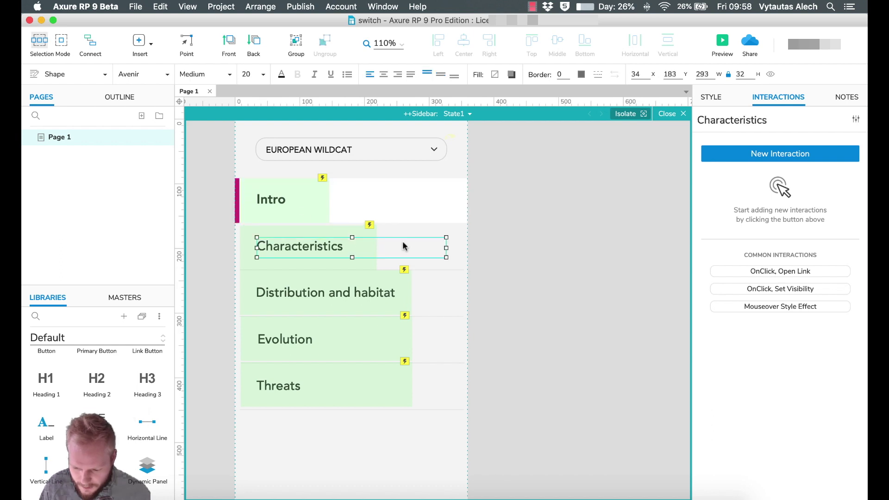
click(289, 204)
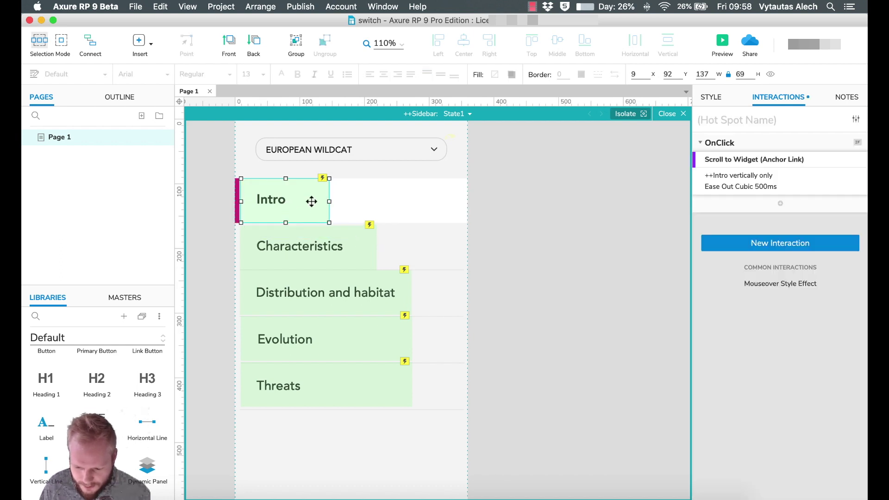
shift+click(361, 243)
shift+click(397, 297)
shift+click(349, 359)
shift+click(349, 393)
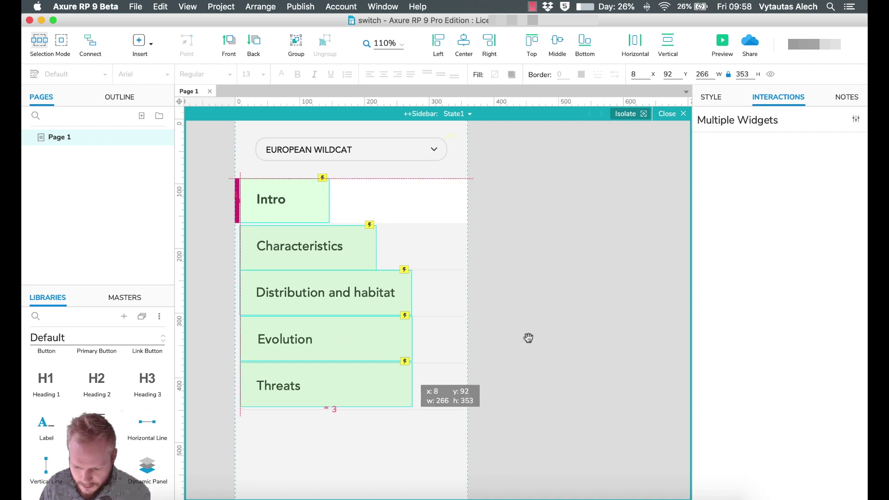
drag(528, 337, 626, 341)
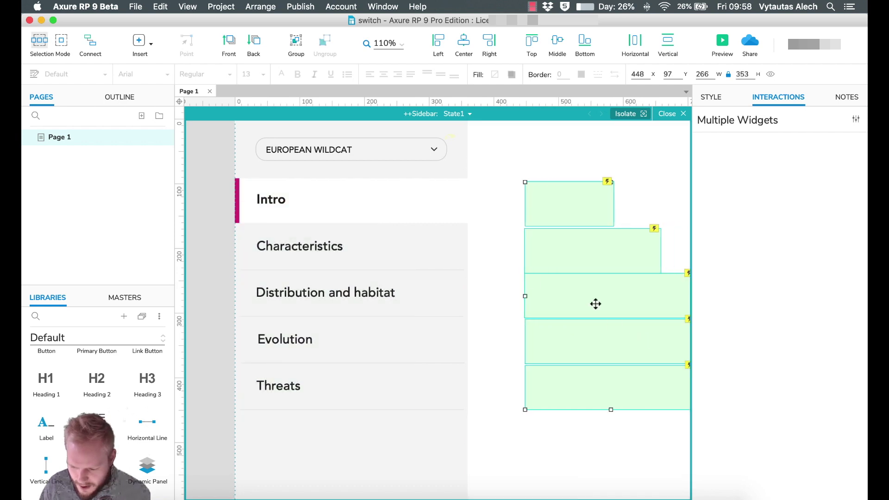
- Turn the Intro text, pink bar and row background into dynamic panel ++Option1-Intro and open it
click(481, 159)
click(385, 198)
shift+click(241, 188)
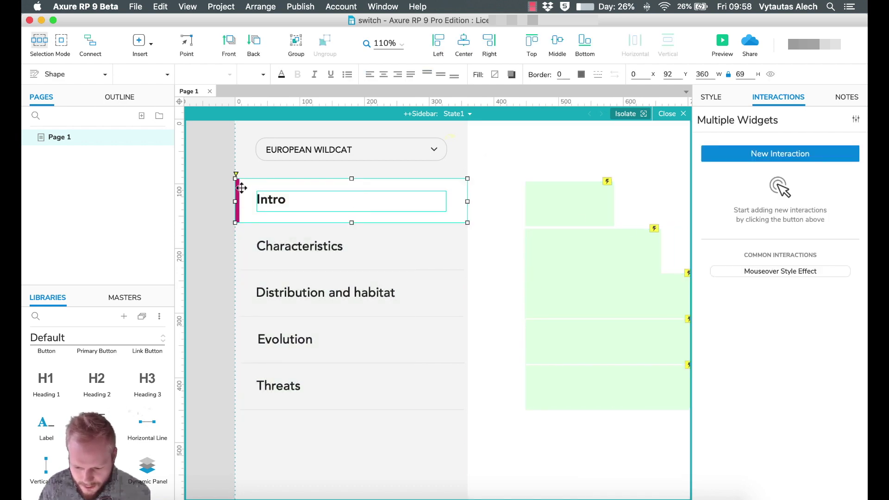
shift+click(256, 200)
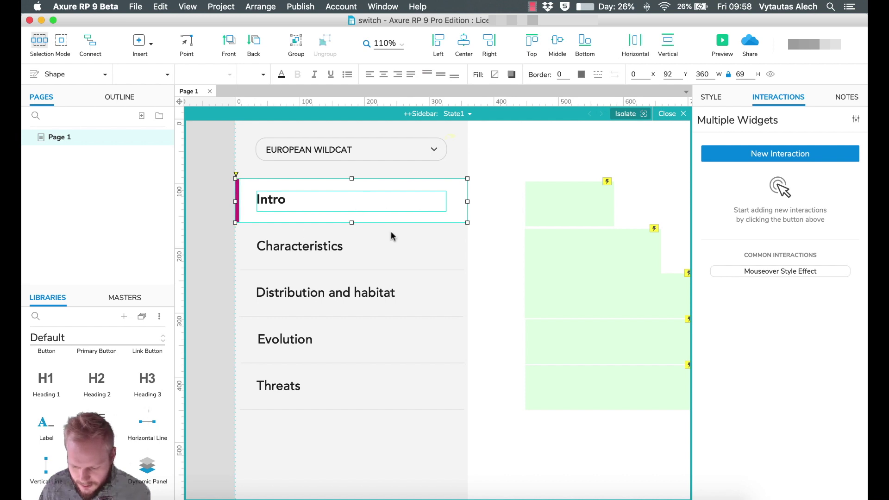
right_click(382, 205)
click(440, 488)
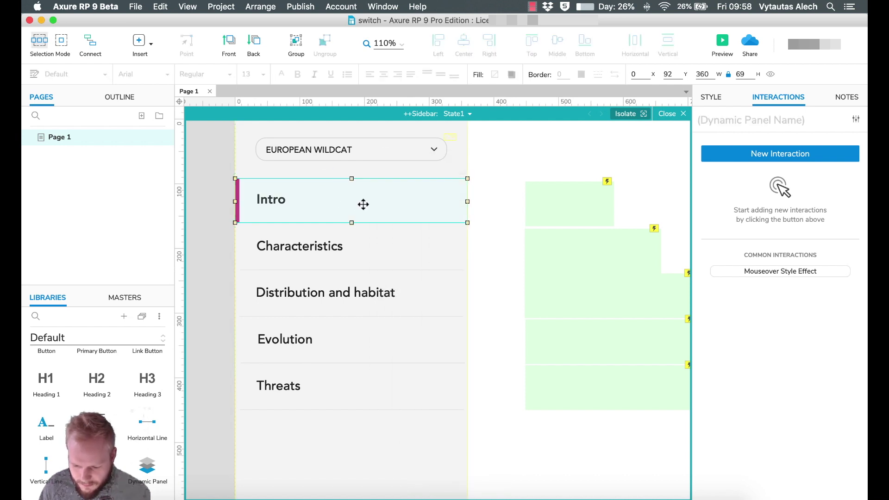
text(++Option1-Intro)
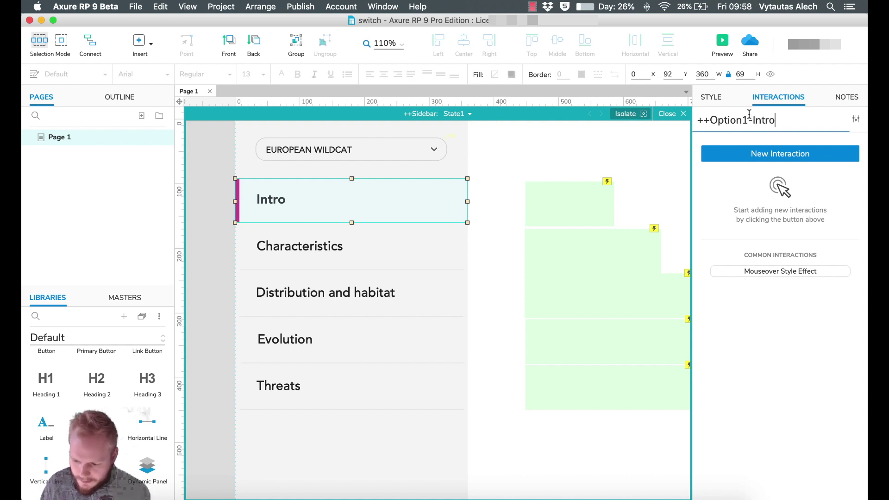
double_click(412, 204)
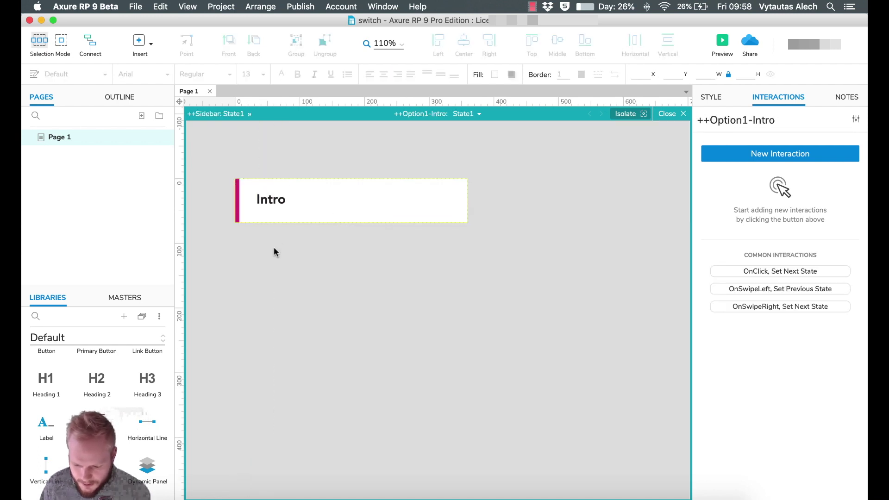
- Rename State1 to active, remove the extra empty state, and duplicate active as a state named default
click(478, 114)
click(481, 127)
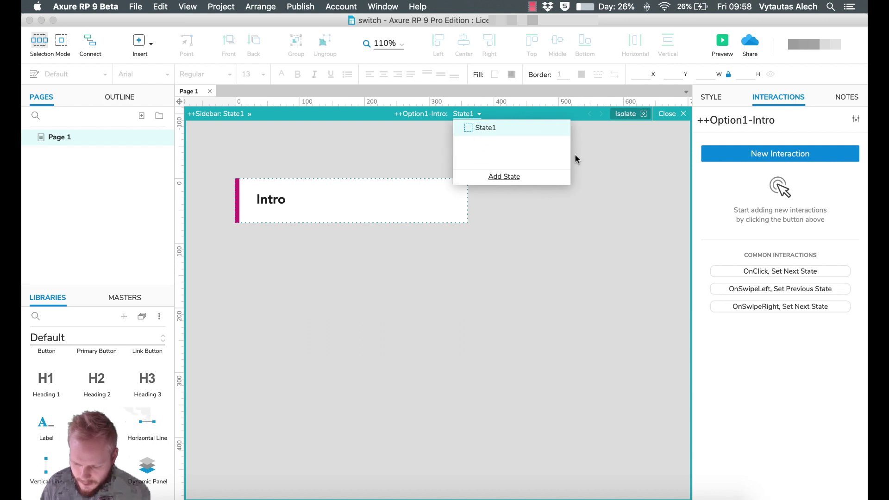
text(active)
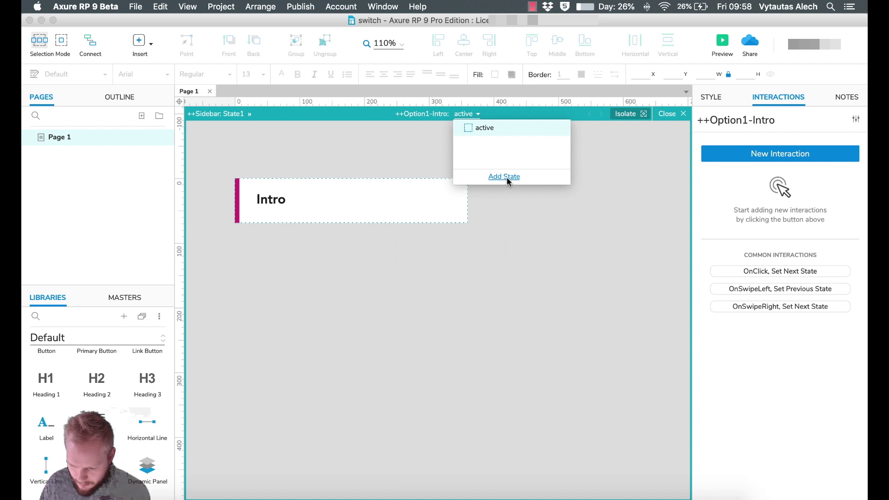
click(506, 176)
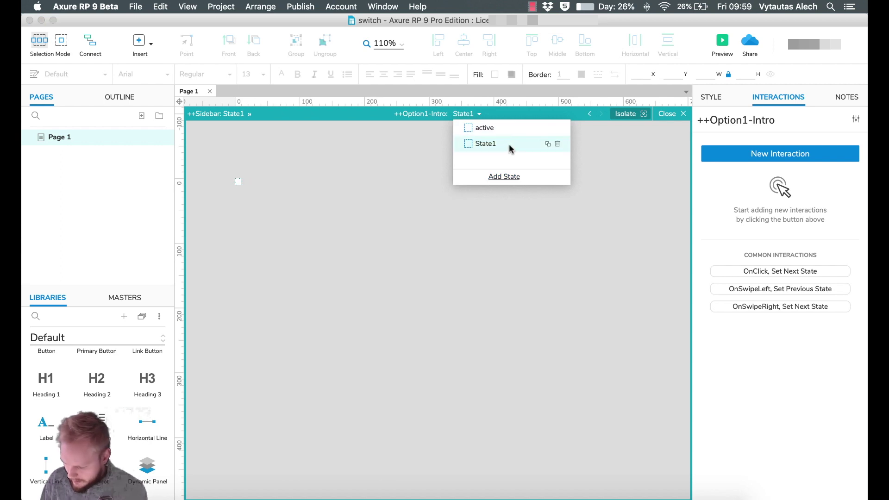
click(557, 143)
click(547, 129)
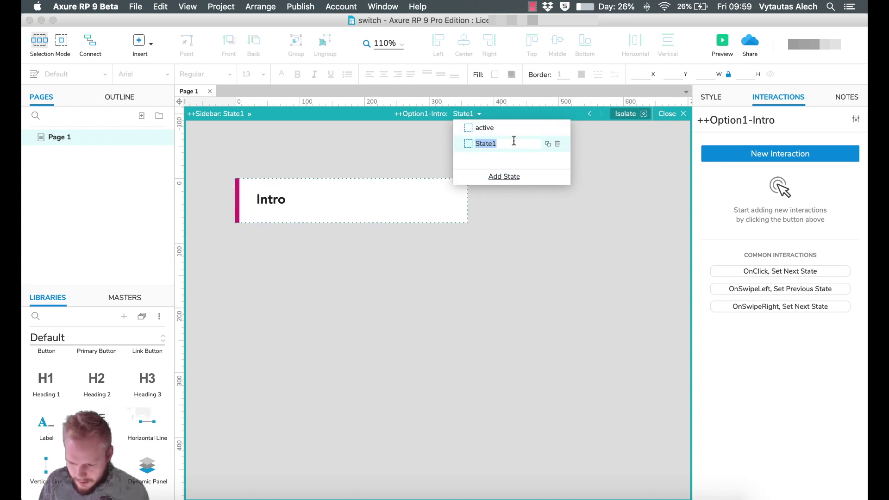
text(default)
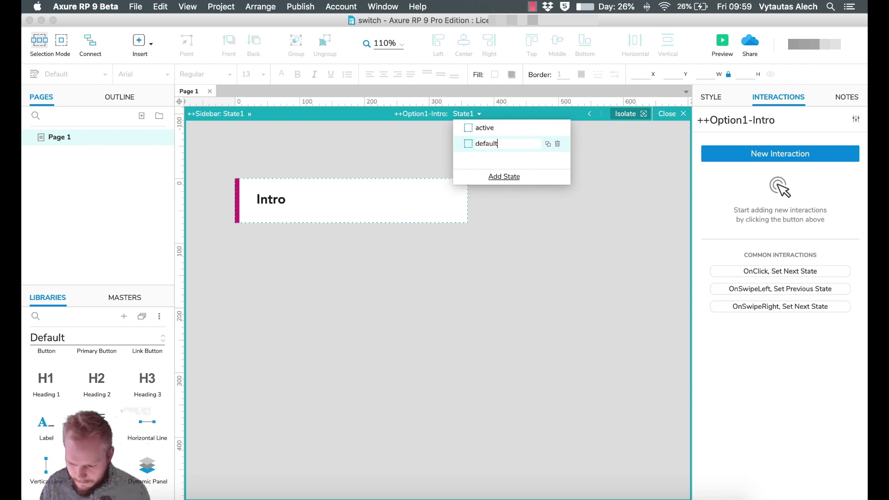
key(Return)
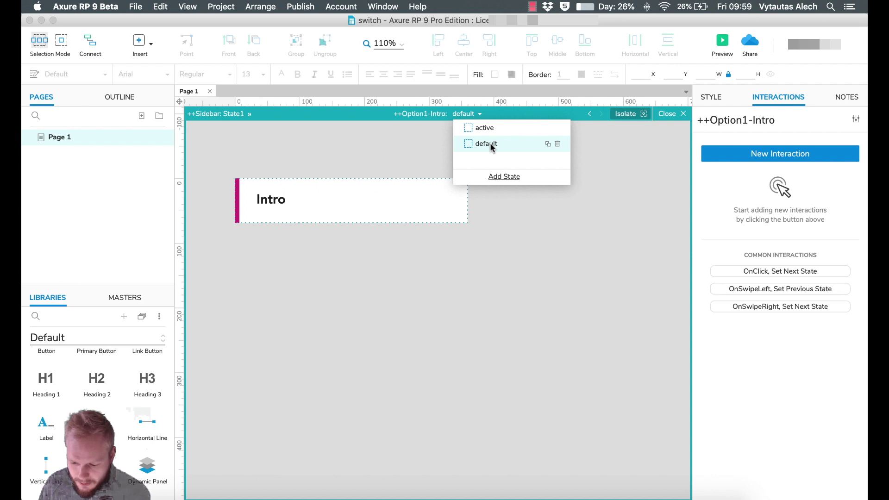
- In the default state, set the Intro text weight to Medium and delete the pink bar
click(297, 205)
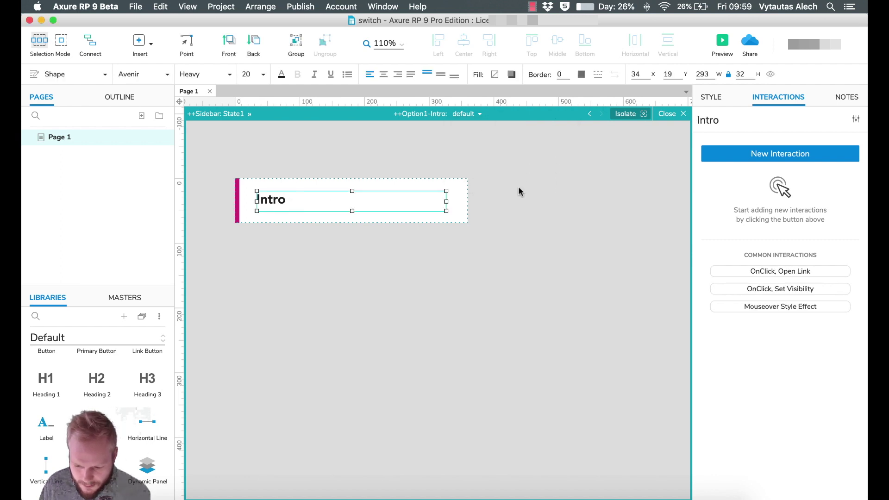
click(711, 98)
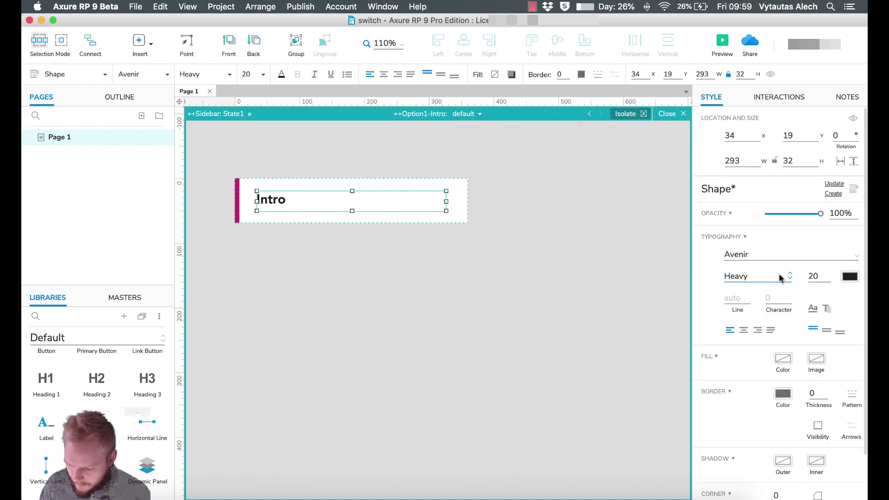
click(780, 277)
click(787, 410)
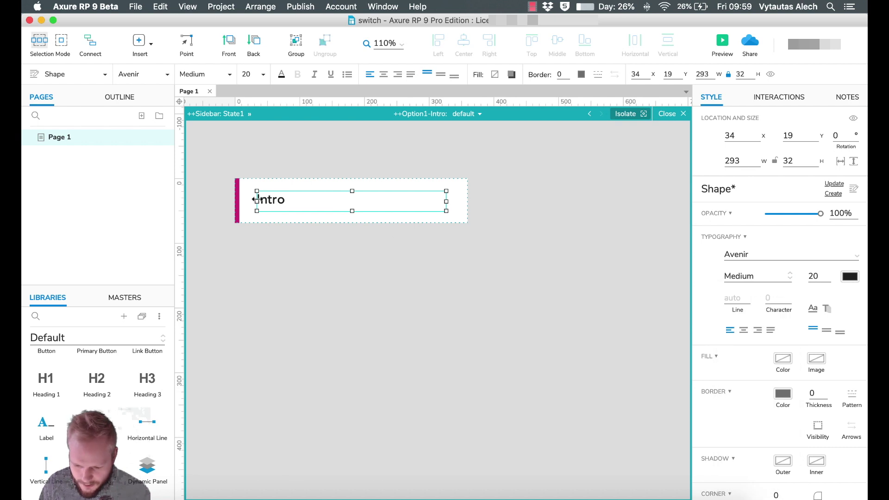
click(266, 186)
click(237, 188)
key(Delete)
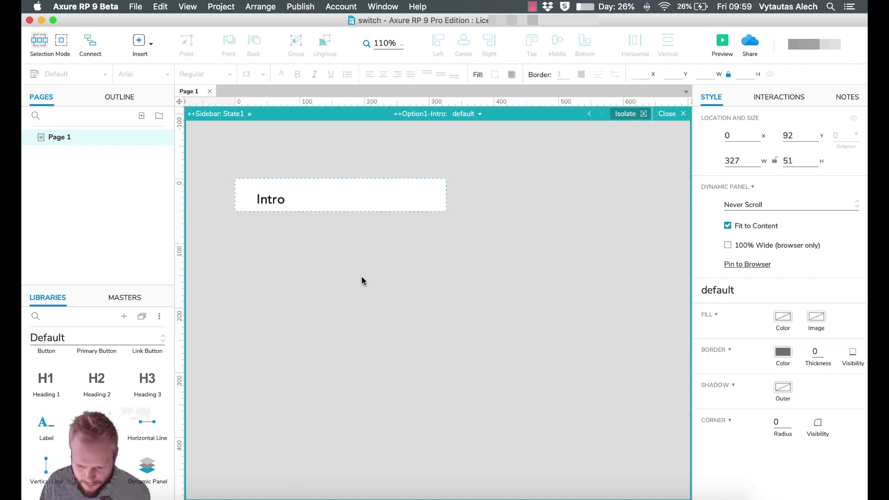
- Return to the ++Sidebar panel and select the ++Option1-Intro row panel
click(658, 111)
click(369, 202)
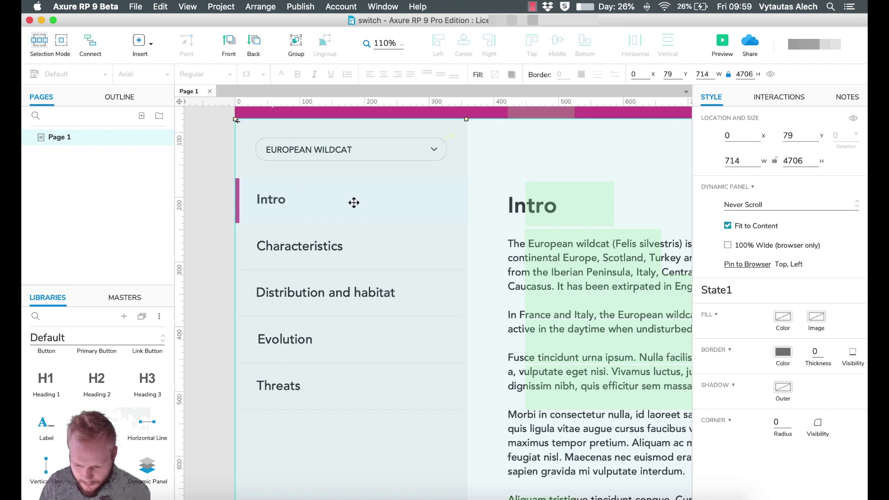
double_click(354, 202)
click(313, 200)
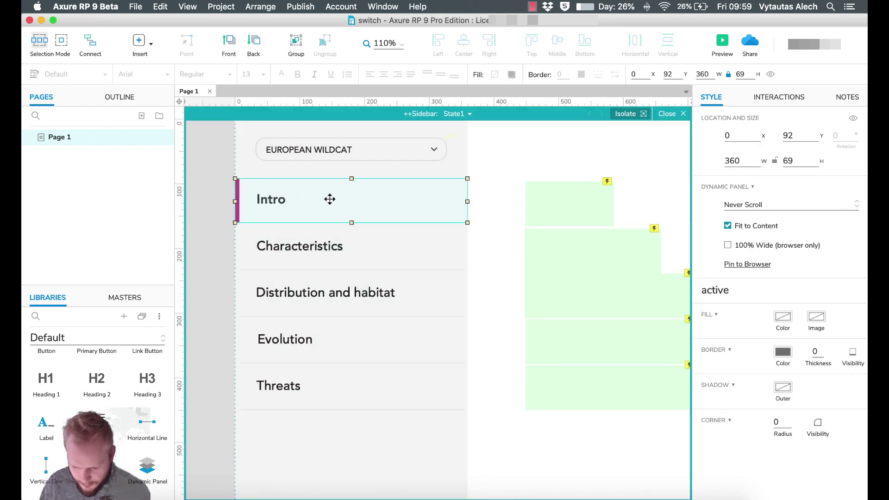
- Duplicate the Intro panel and put the copy in place of the old Characteristics label
key(shift+Right)
key(shift+Down)
drag(362, 211, 499, 244)
click(284, 256)
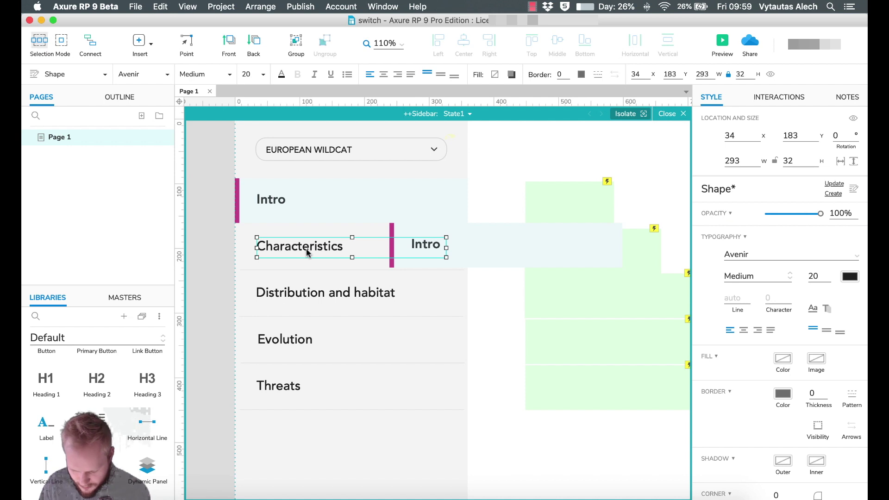
key(Delete)
drag(486, 250, 366, 246)
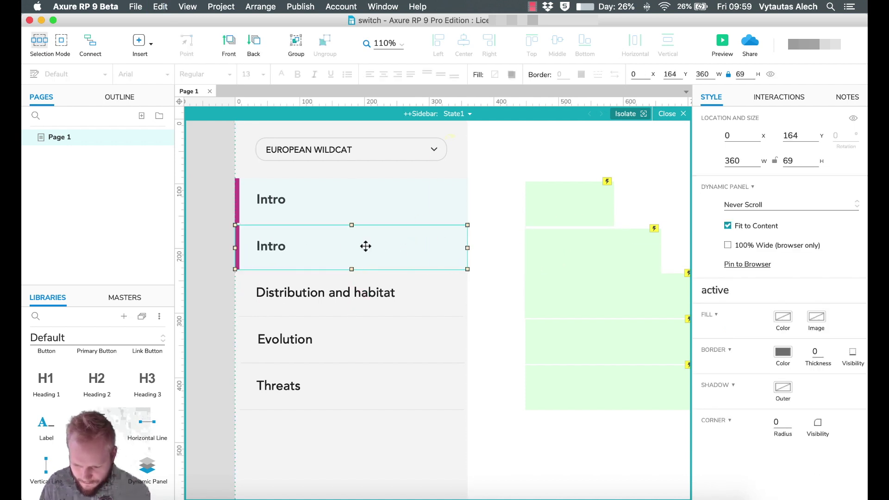
- Change the copied panel's label to Characteristics in both its active and default states
double_click(366, 246)
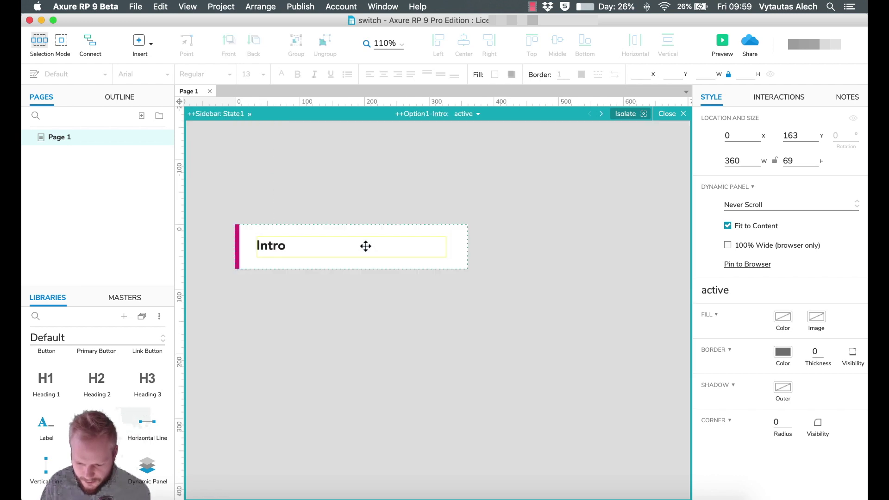
double_click(337, 244)
text(Characteristics)
click(319, 350)
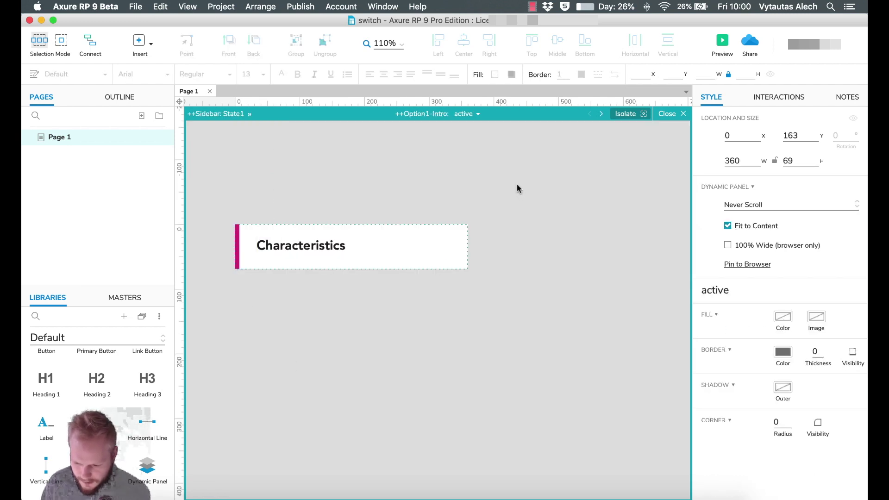
click(473, 117)
click(484, 143)
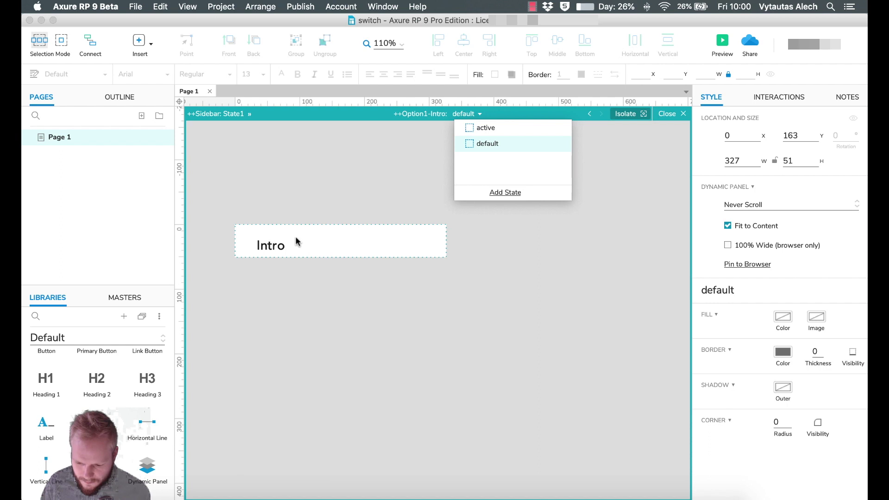
double_click(278, 245)
text(Chara)
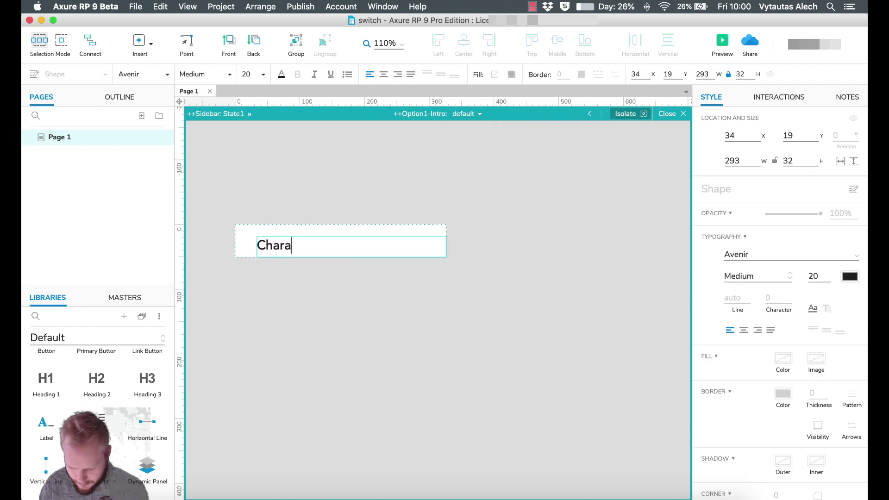
text(cteristics)
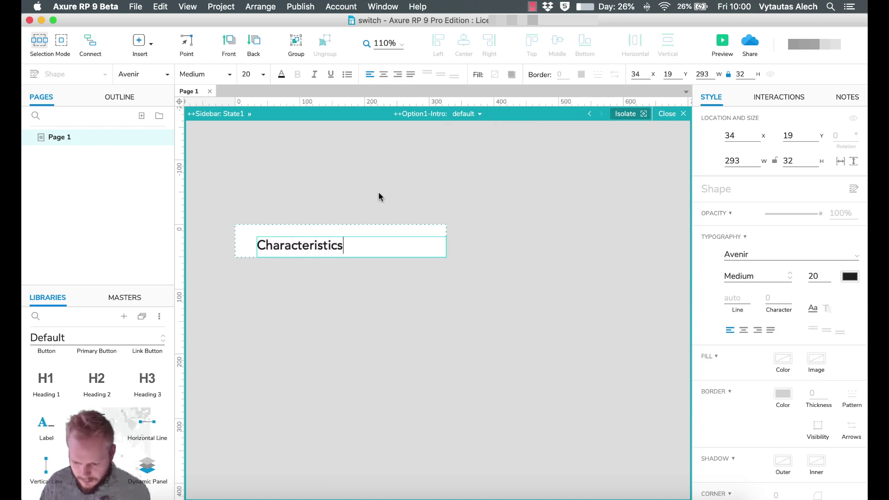
click(426, 153)
- Move the default state above active, then return to editing the ++Sidebar panel
click(476, 115)
drag(524, 142, 510, 125)
click(665, 114)
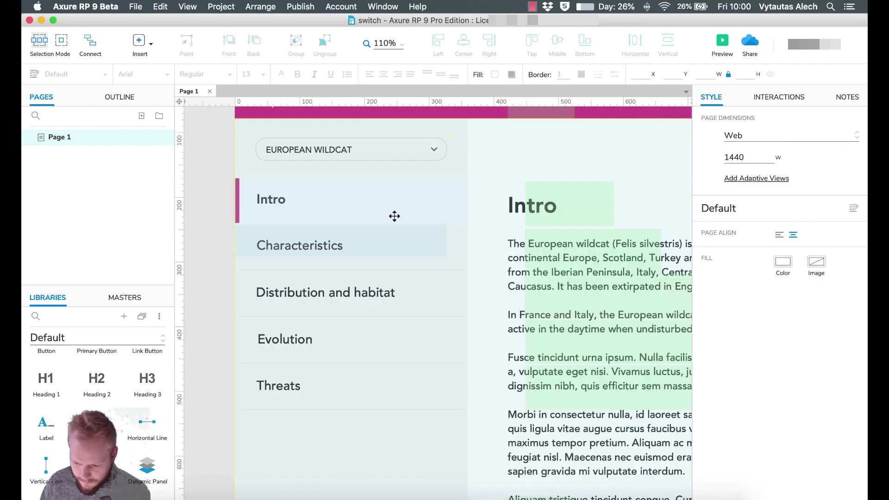
click(331, 250)
double_click(380, 242)
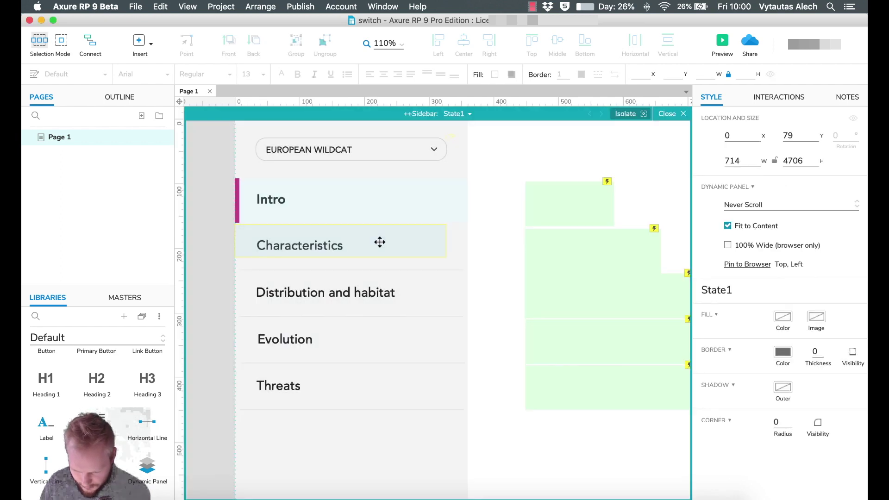
- Resize the Characteristics row panel to 360 by 69
click(434, 249)
drag(446, 257, 466, 268)
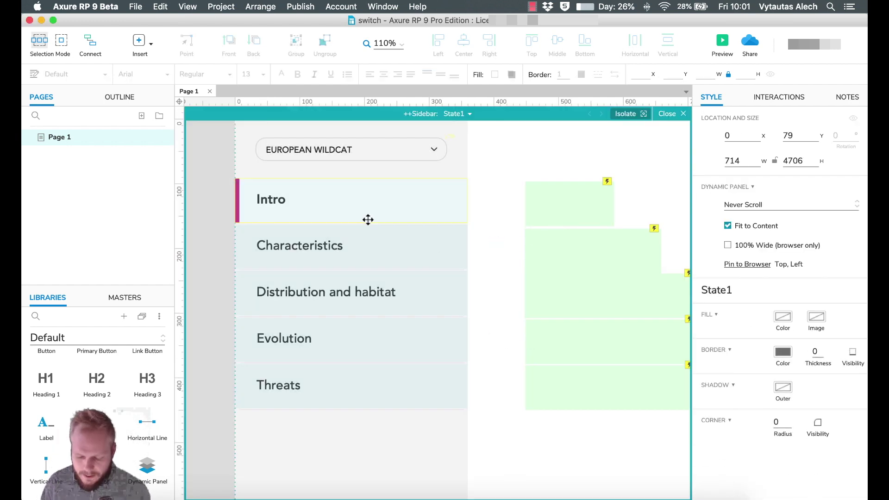
click(366, 210)
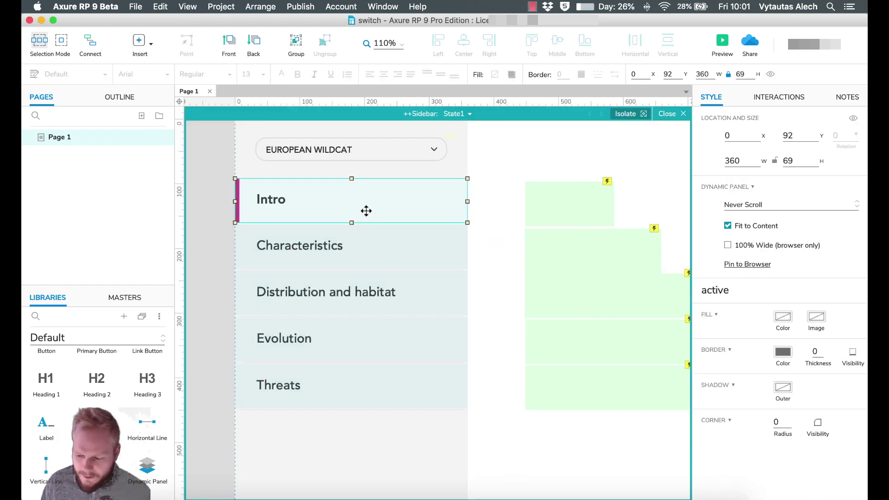
click(780, 97)
- Rename the Characteristics and Distribution panels to ++Option2-Char and ++Option3-Distributions
click(334, 254)
drag(775, 120, 742, 120)
text(2-Char)
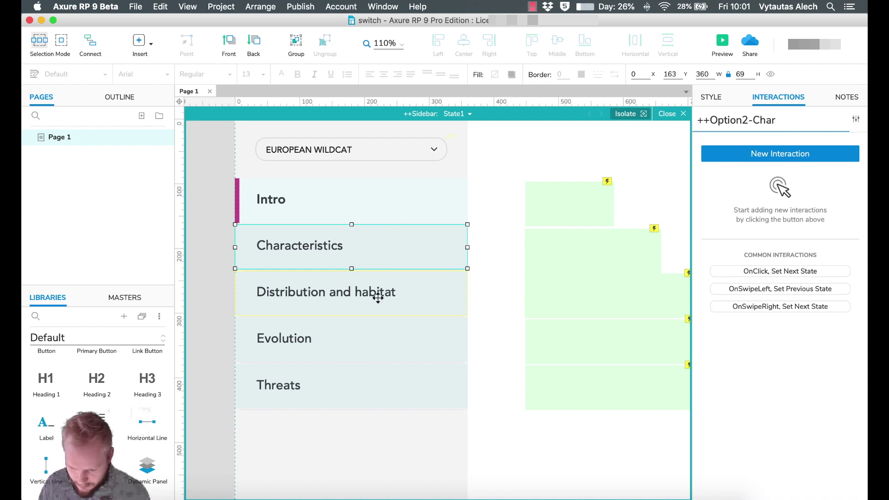
click(378, 298)
drag(776, 120, 740, 120)
text(3)
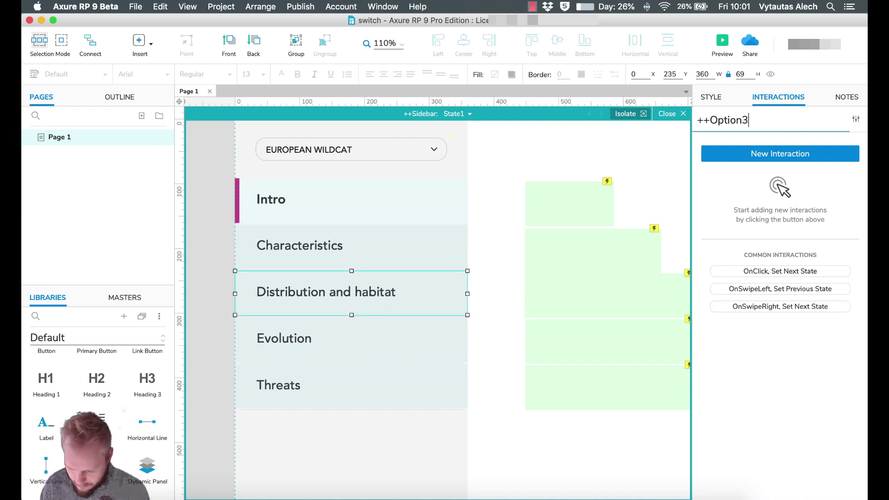
text(-Distribution)
- Undo twice to bring the hotspots back over the sidebar items
click(403, 338)
click(394, 379)
click(416, 203)
key(super+z)
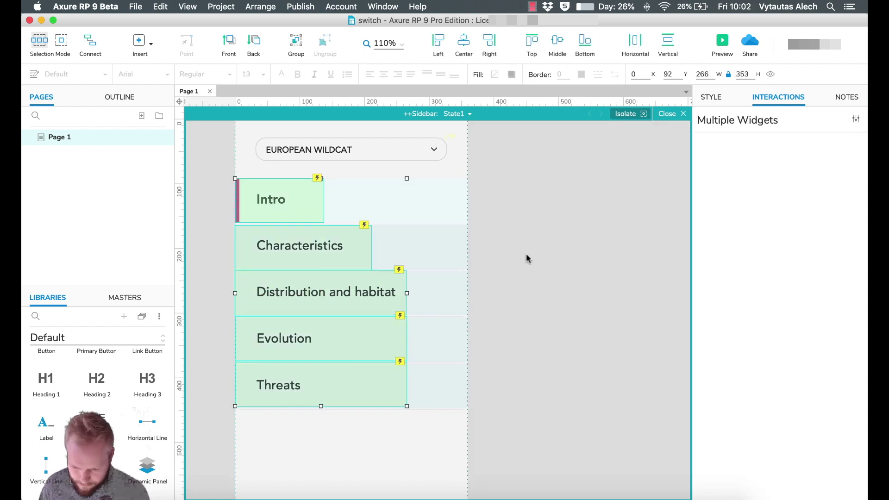
key(super+z)
key(super+z)
- Widen the Distribution, Evolution and Threats hotspots to the list's right edge
click(394, 290)
drag(404, 292, 467, 292)
click(418, 337)
drag(407, 341, 465, 340)
click(394, 381)
drag(407, 386, 467, 386)
- Add a Set Panel State action to the Intro hotspot: Option1-Intro active, Option2-Char default
click(329, 207)
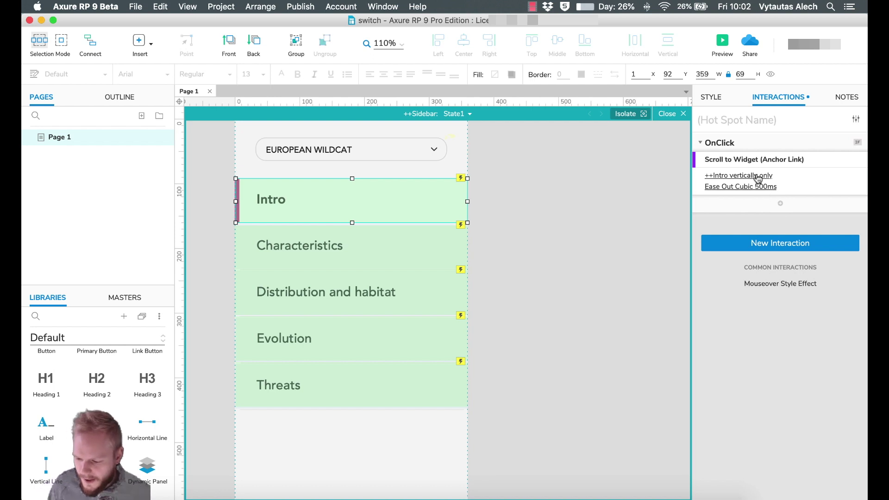
click(780, 203)
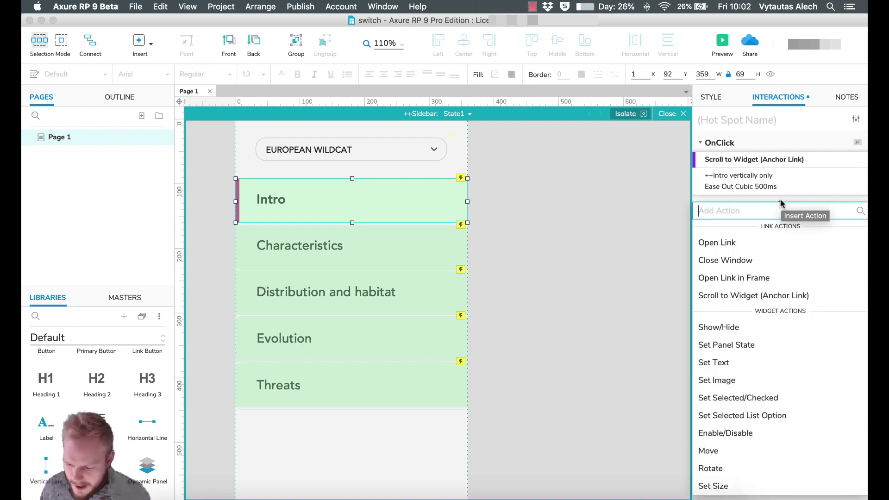
click(752, 350)
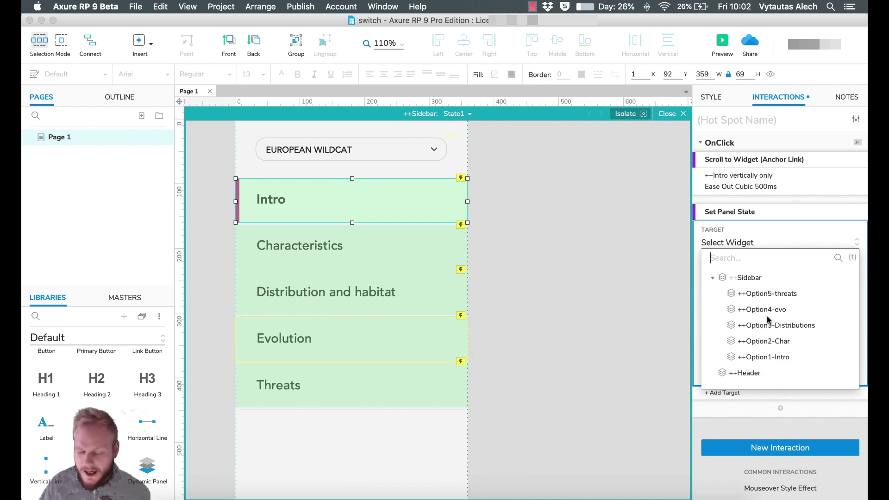
click(776, 357)
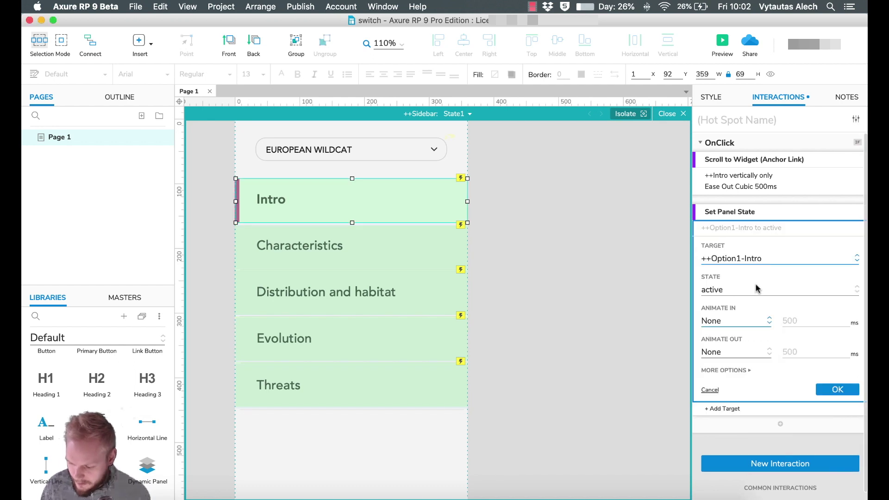
click(837, 390)
click(731, 243)
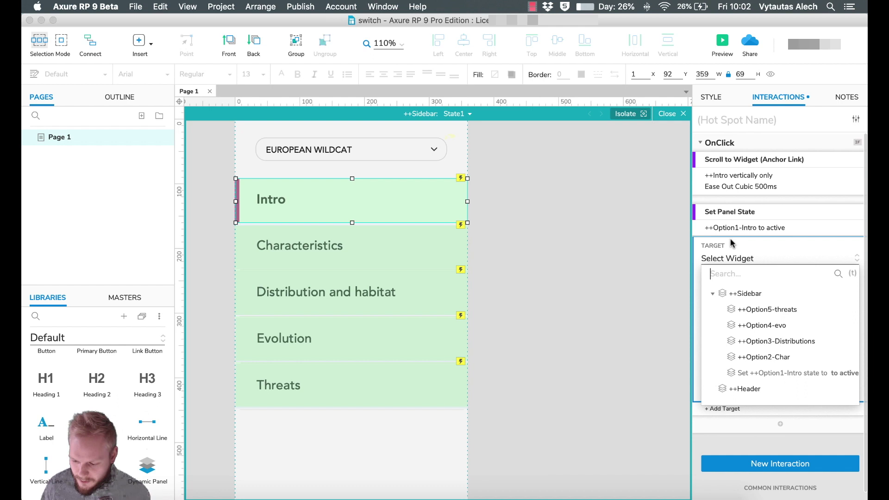
click(769, 357)
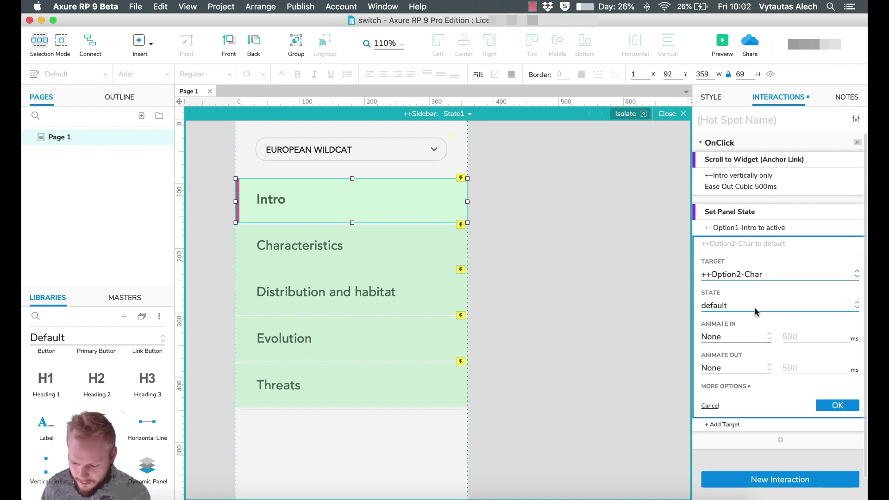
click(834, 405)
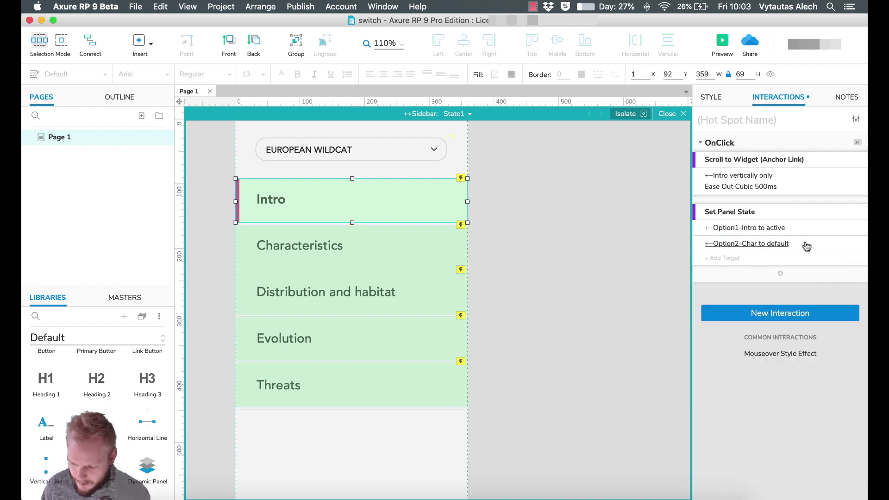
click(718, 245)
click(836, 405)
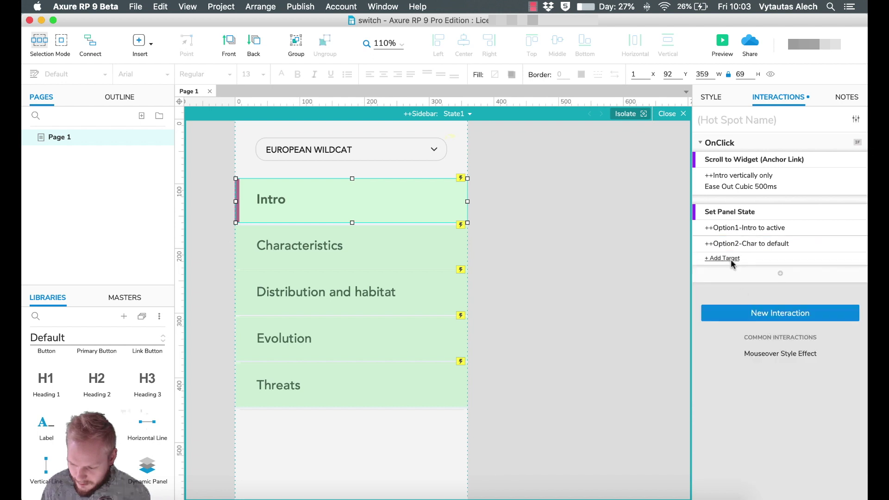
- Add Option3-Distributions, Option4-evo and Option5-threats to that action, each set to default
click(730, 260)
click(778, 357)
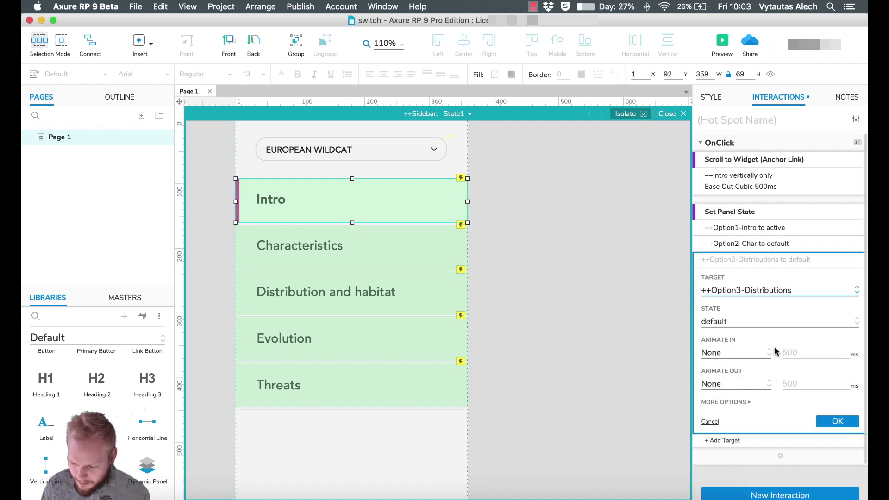
click(837, 421)
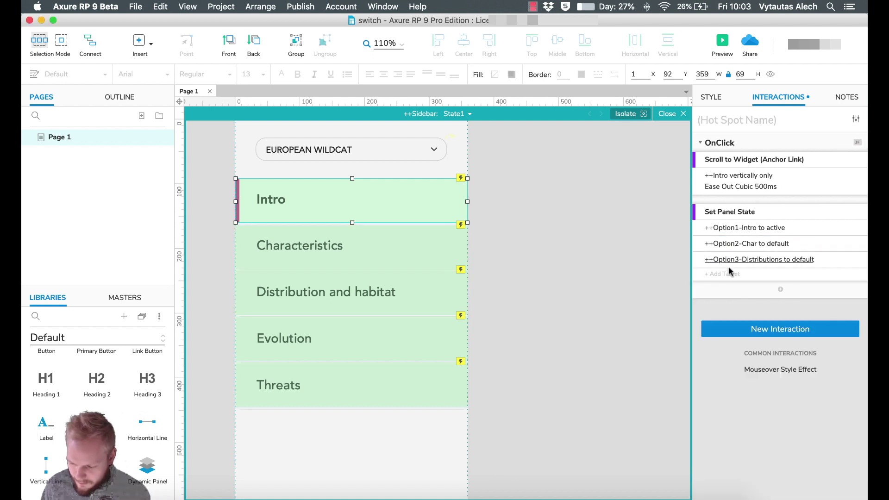
click(741, 276)
click(763, 355)
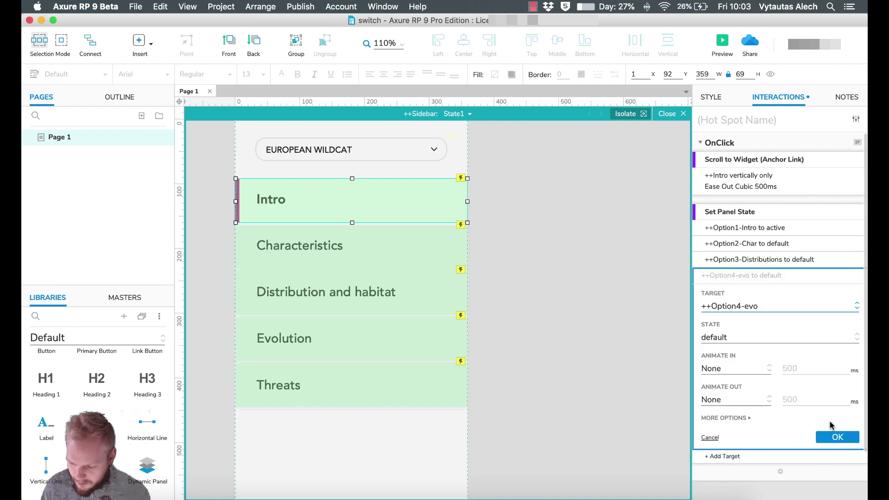
click(833, 435)
click(735, 290)
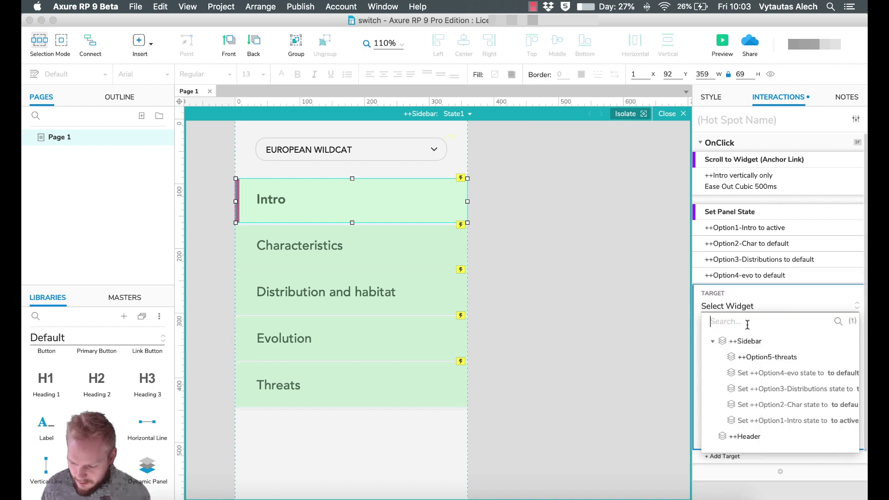
click(777, 358)
click(837, 453)
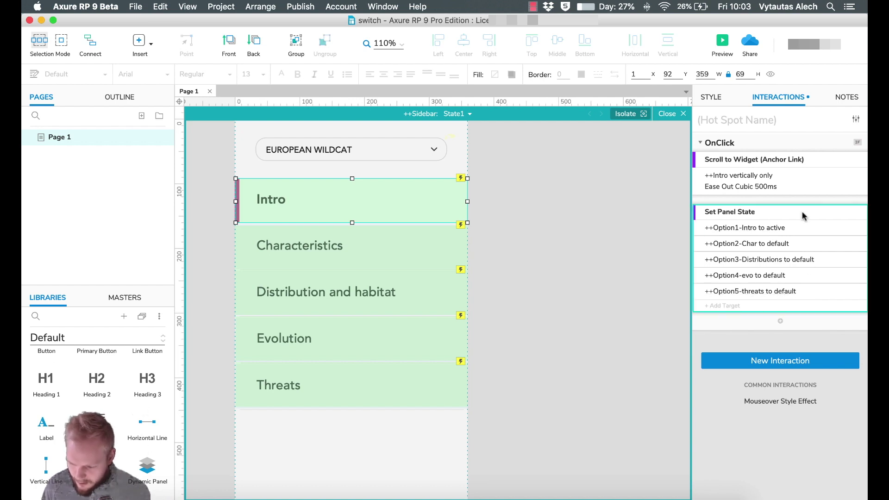
click(387, 238)
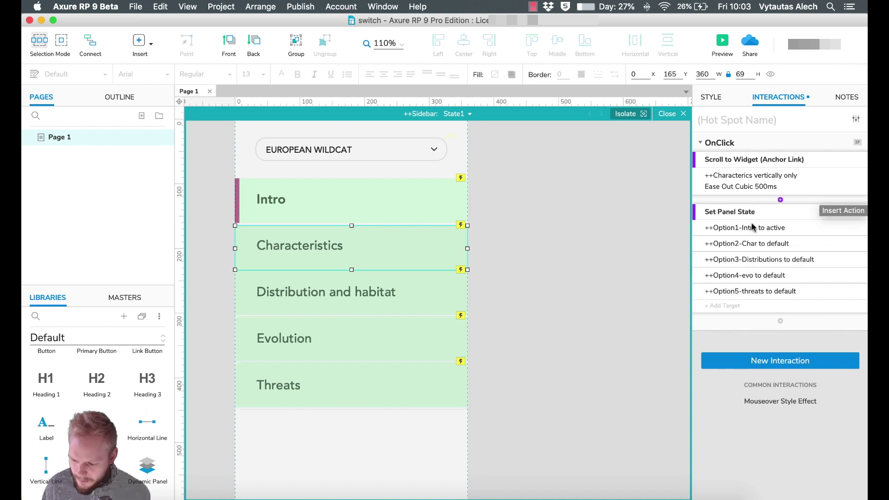
- Set the Characteristics hotspot's targets to Option1-Intro default and Option2-Char active, then preview
click(765, 228)
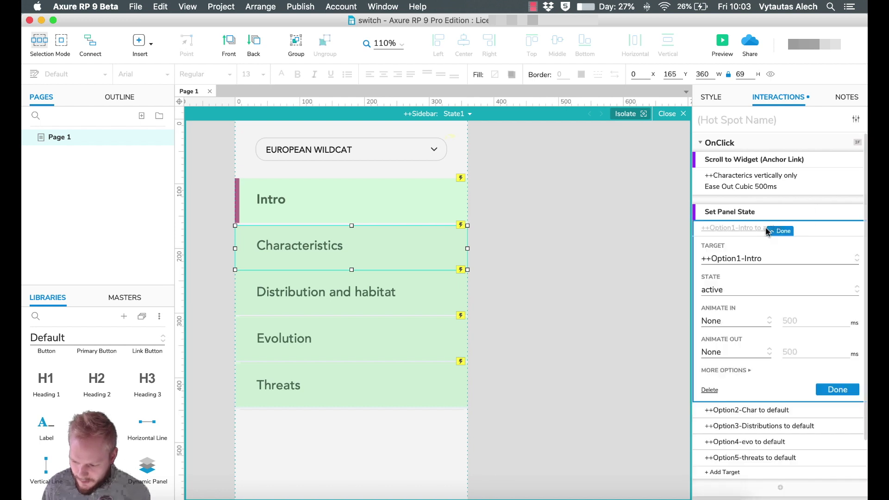
click(752, 291)
click(741, 323)
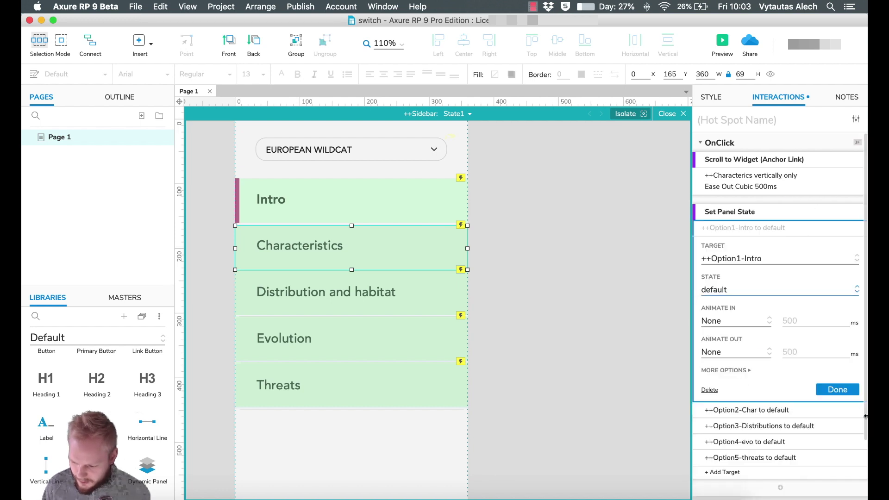
click(840, 390)
click(765, 248)
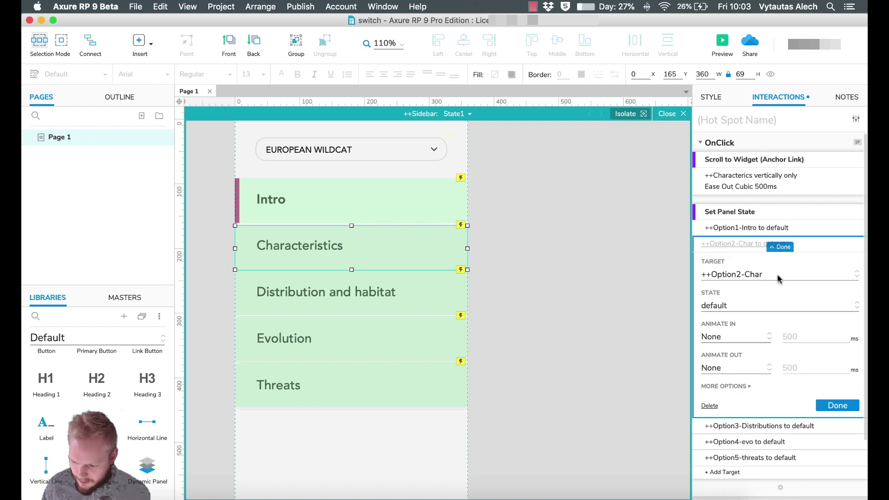
click(750, 307)
click(743, 337)
click(840, 405)
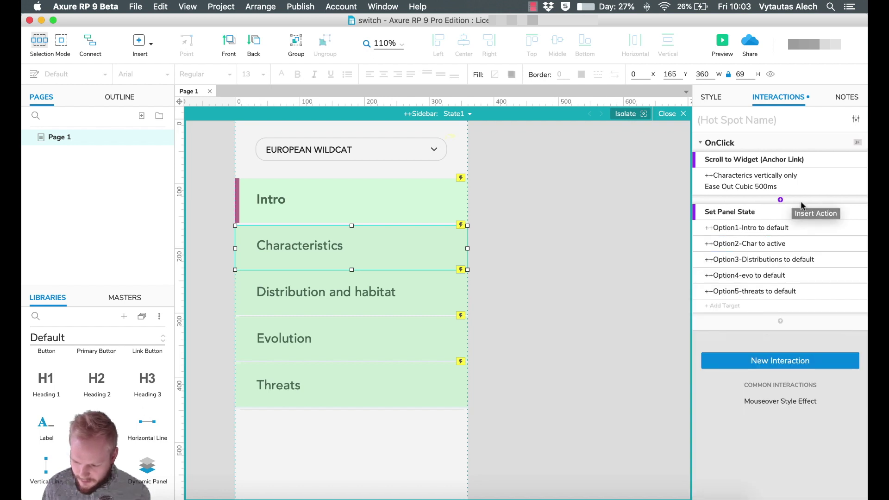
click(390, 281)
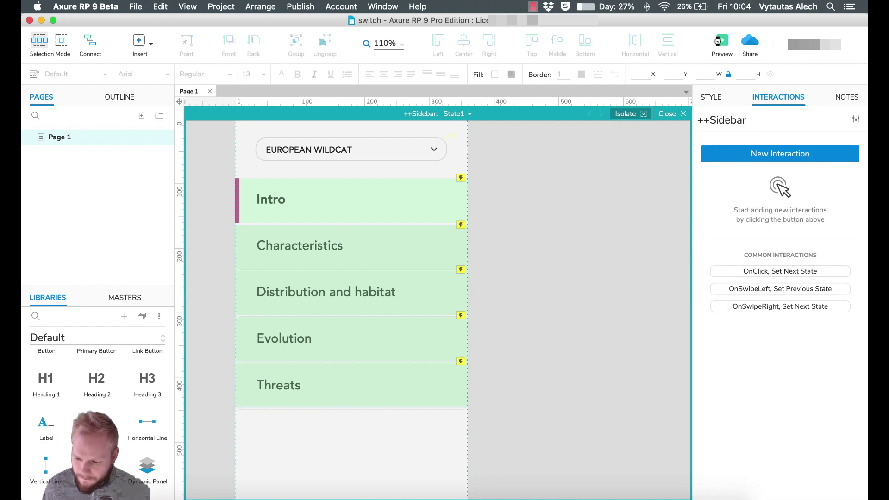
click(719, 42)
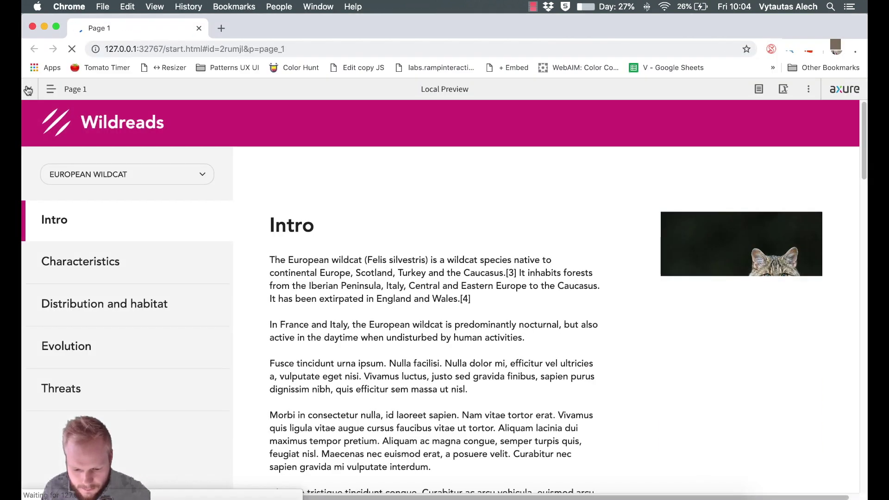
- In the Chrome preview, click through all five sidebar links to test the section jumps
click(180, 237)
click(111, 281)
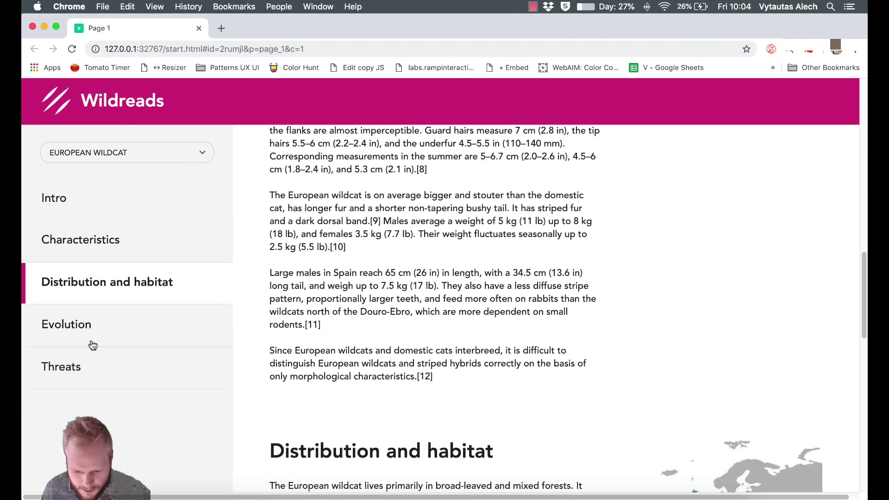
click(91, 319)
click(74, 366)
click(77, 199)
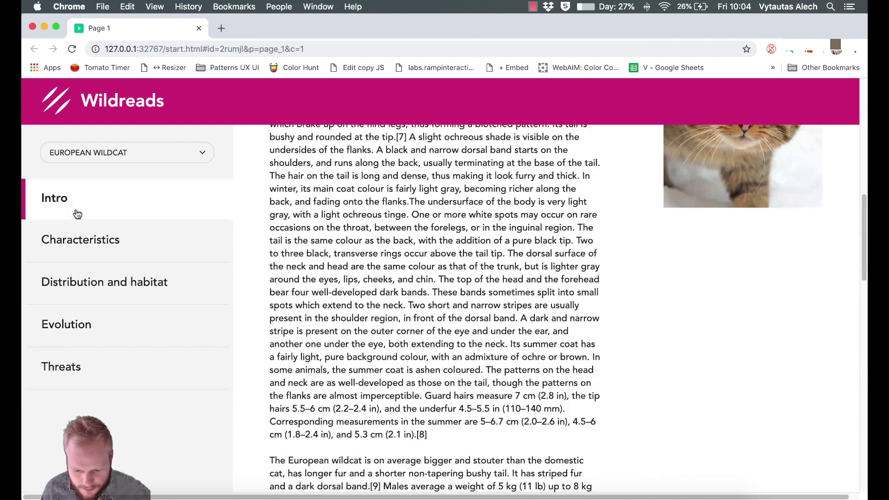
click(83, 244)
click(75, 281)
click(72, 365)
click(73, 296)
click(79, 246)
click(71, 200)
click(81, 320)
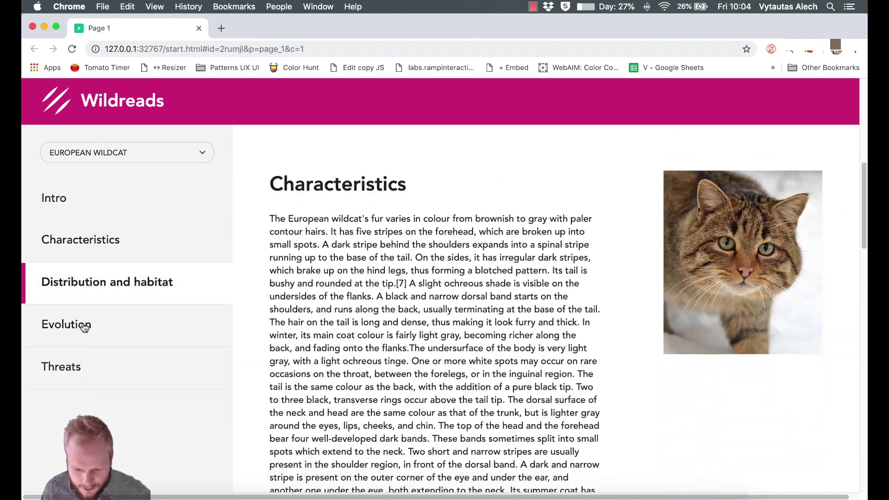
- Retest the Threats, Characteristics, Intro, Evolution and Distribution links, then close the preview
click(84, 360)
click(86, 245)
click(73, 199)
click(73, 326)
click(77, 206)
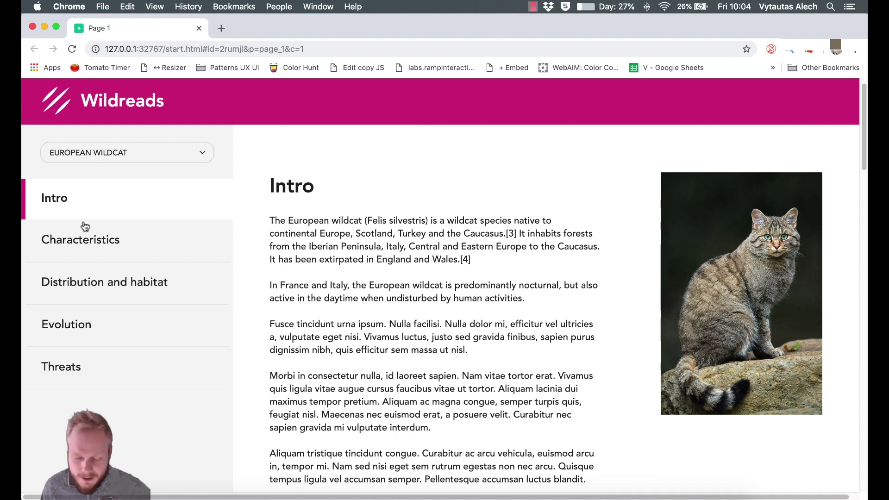
click(85, 242)
click(88, 277)
click(79, 207)
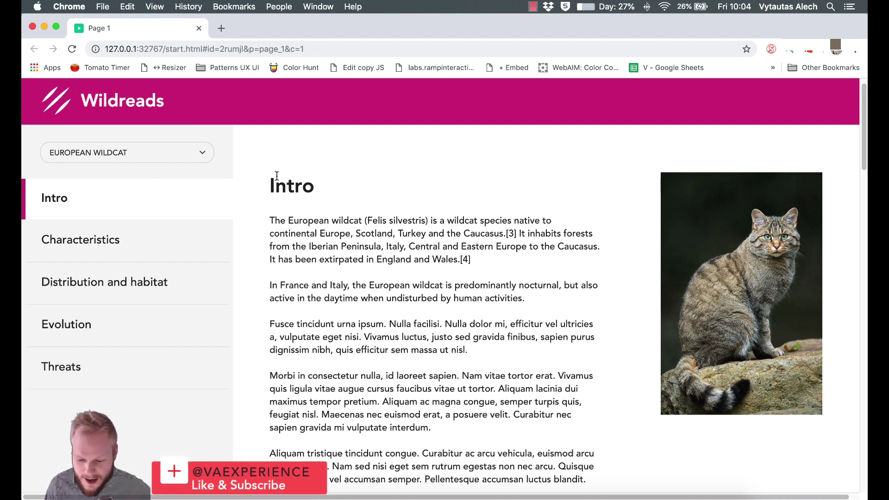
scroll(339, 202, down, 8)
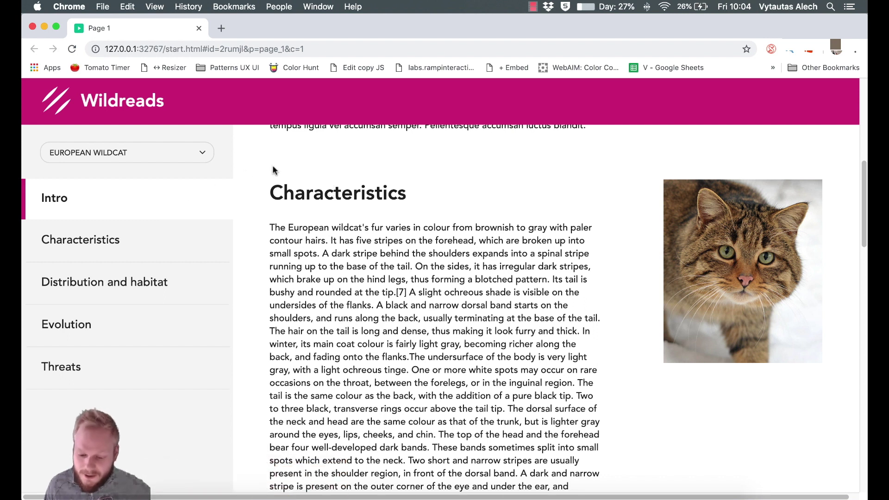
click(199, 28)
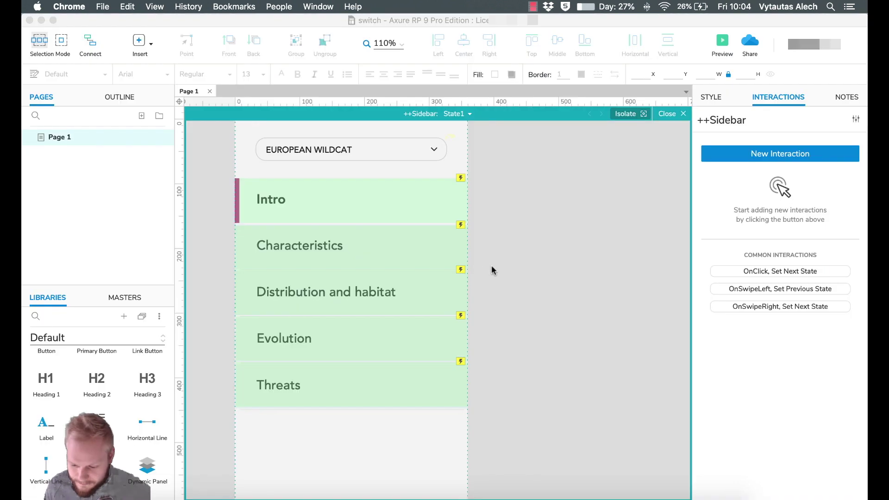
- Exit the ++Sidebar state editor and zoom the canvas out to about 61% to see the whole page
click(674, 115)
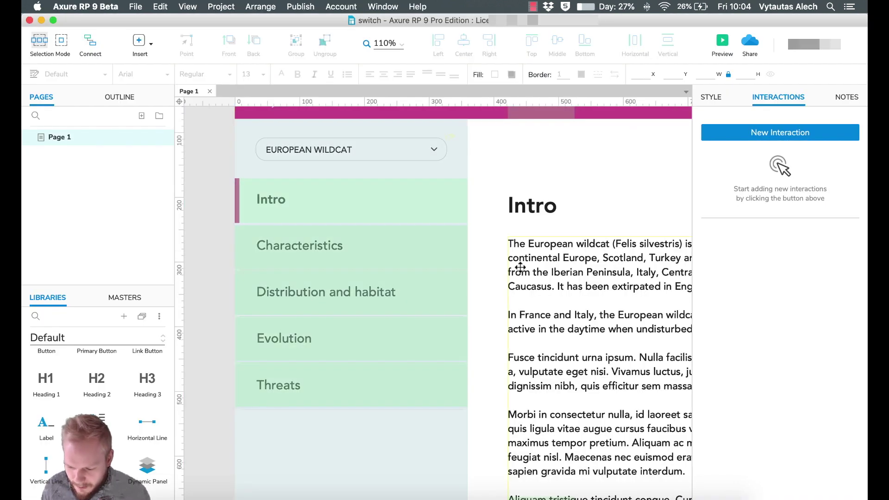
scroll(520, 267, down, 2)
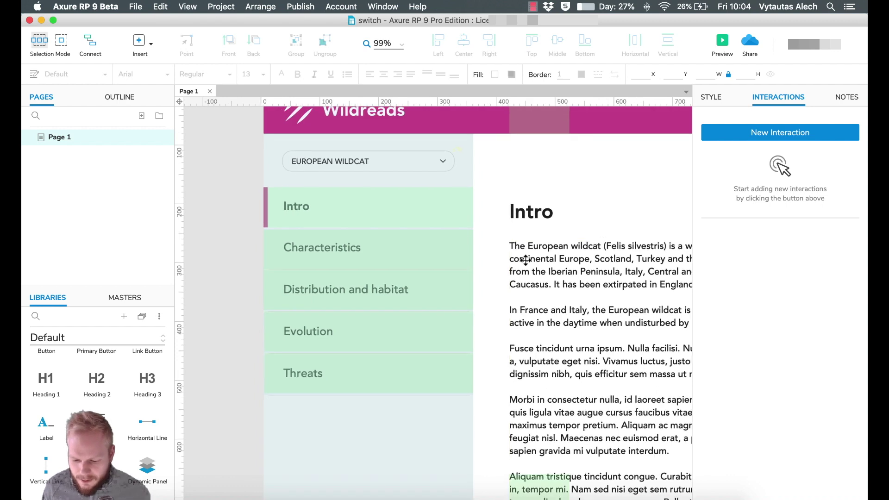
scroll(525, 260, down, 1)
scroll(525, 260, down, 1)
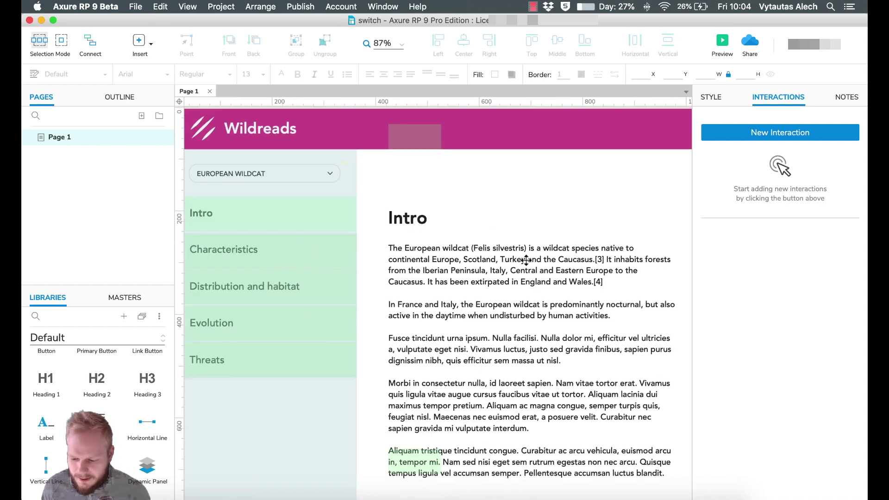
scroll(526, 260, right, 3)
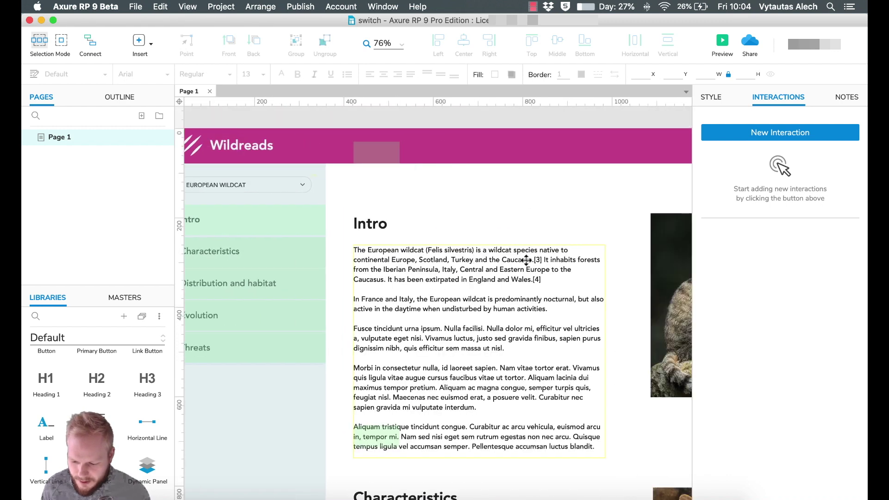
scroll(525, 259, down, 1)
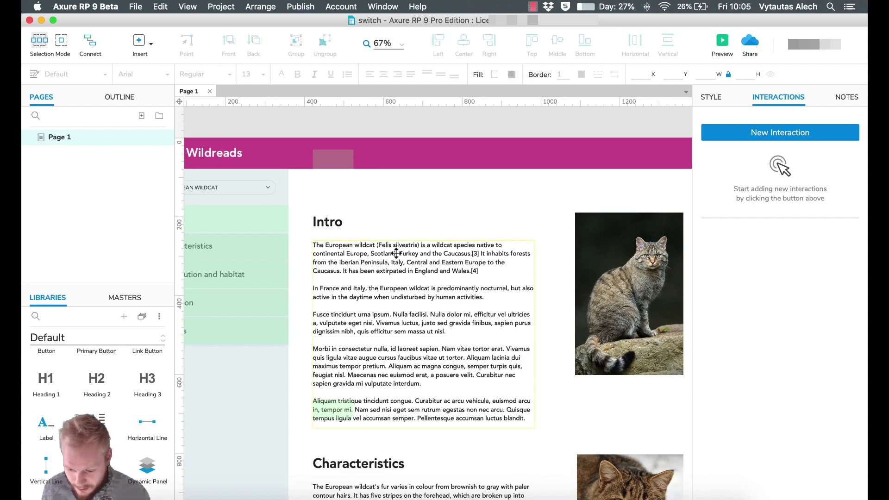
scroll(396, 253, down, 1)
scroll(497, 252, left, 1)
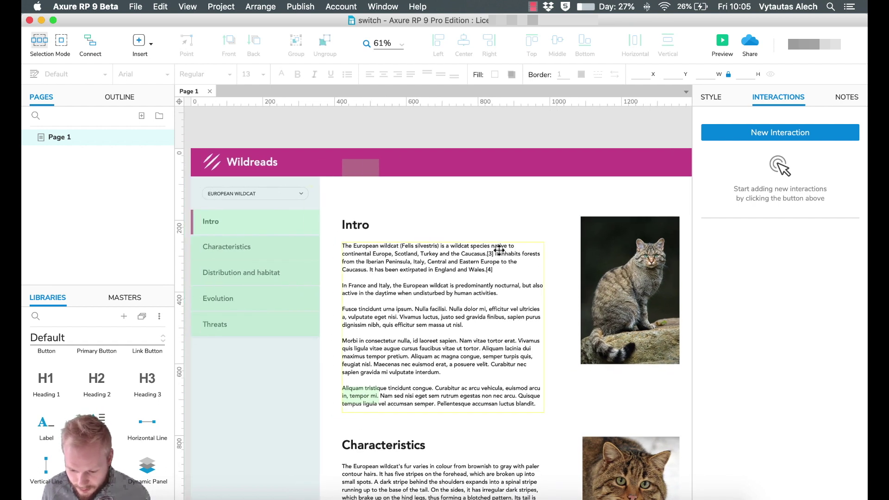
scroll(497, 251, down, 1)
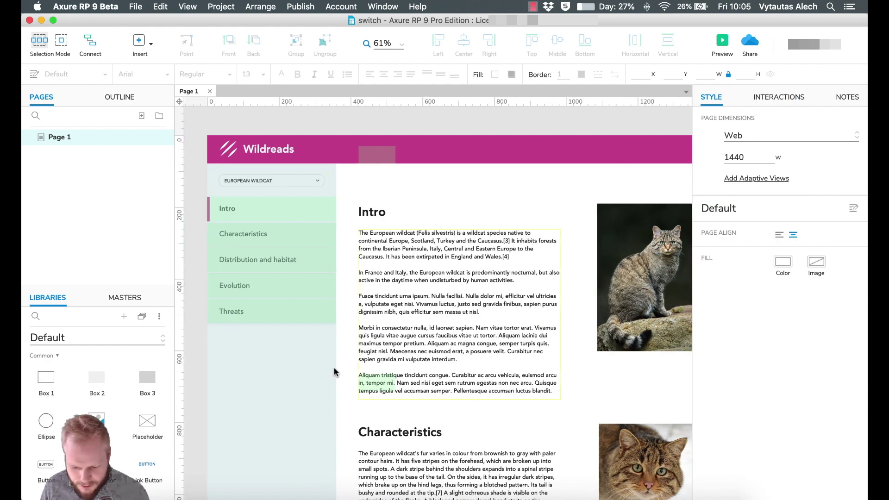
scroll(97, 388, down, 2)
scroll(97, 389, up, 2)
- Place a Box 1 rectangle on the page and stretch it into a thin full-width strip
drag(46, 385, 223, 343)
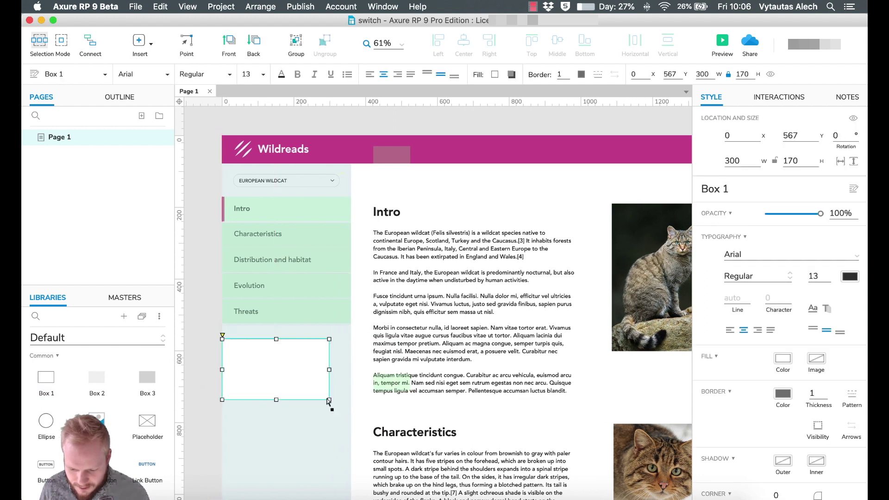
drag(329, 399, 631, 343)
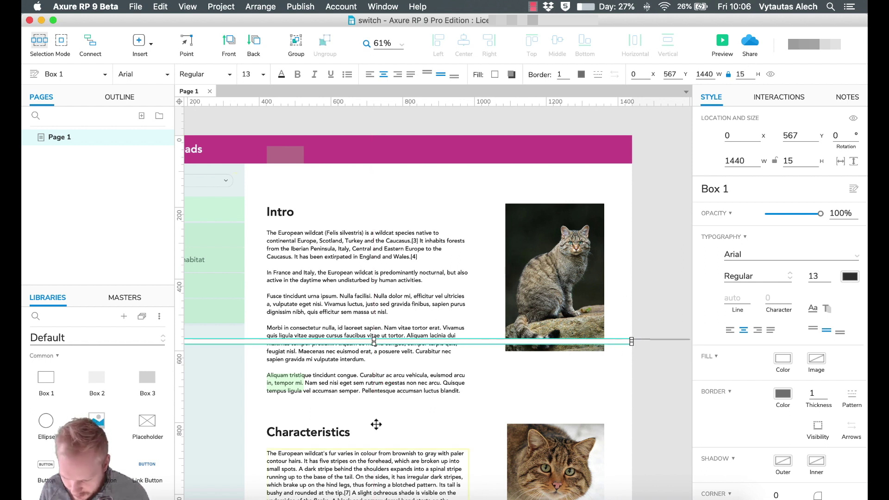
click(784, 161)
text(1)
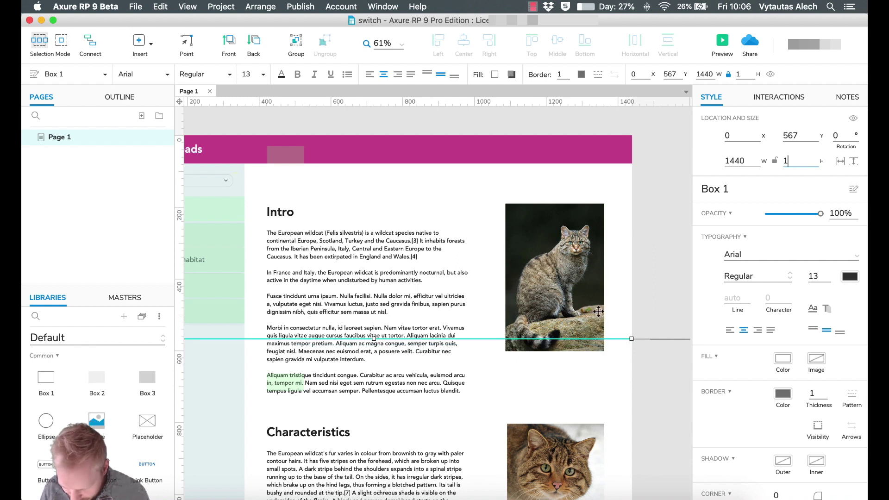
click(499, 338)
click(493, 338)
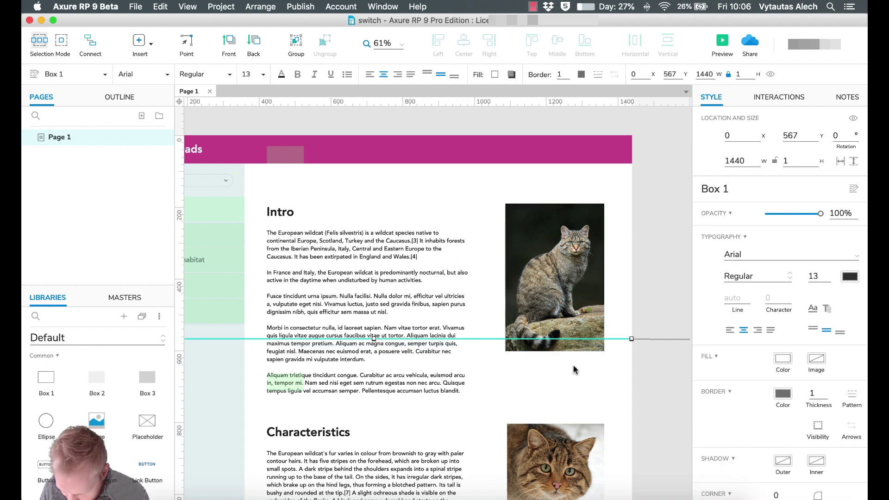
scroll(560, 367, left, 3)
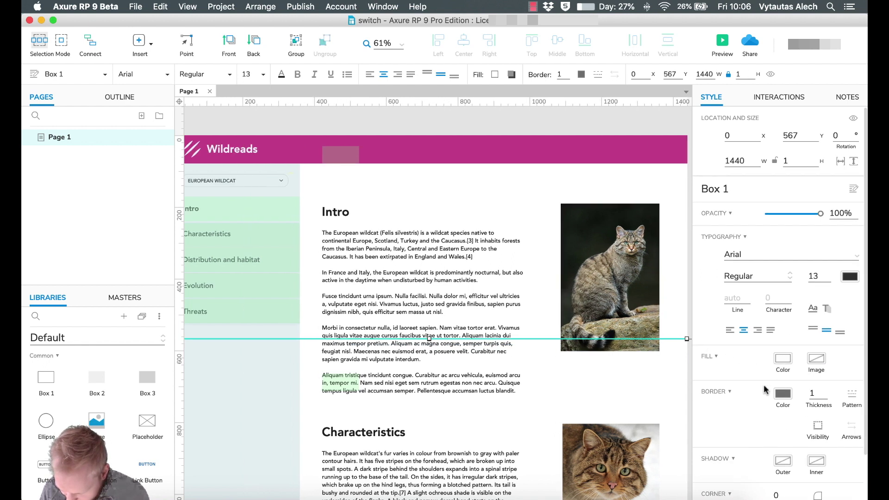
- Remove the strip's border colour so it has no border
click(728, 393)
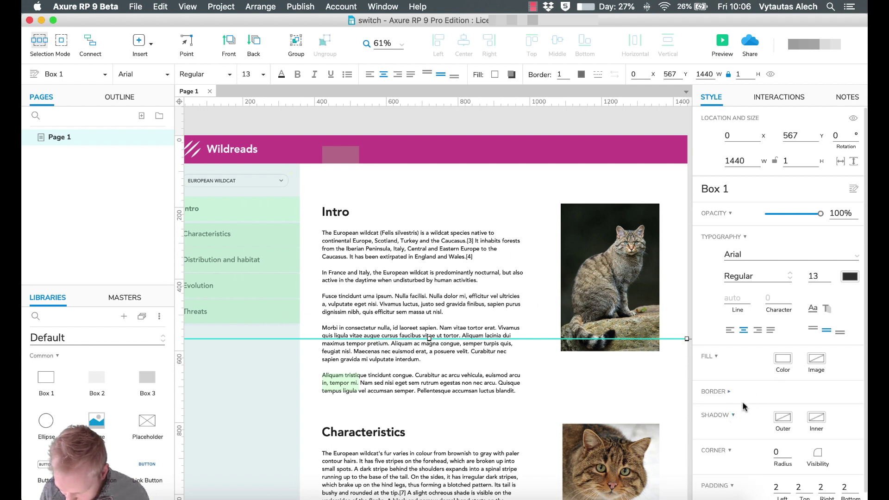
click(728, 393)
click(781, 395)
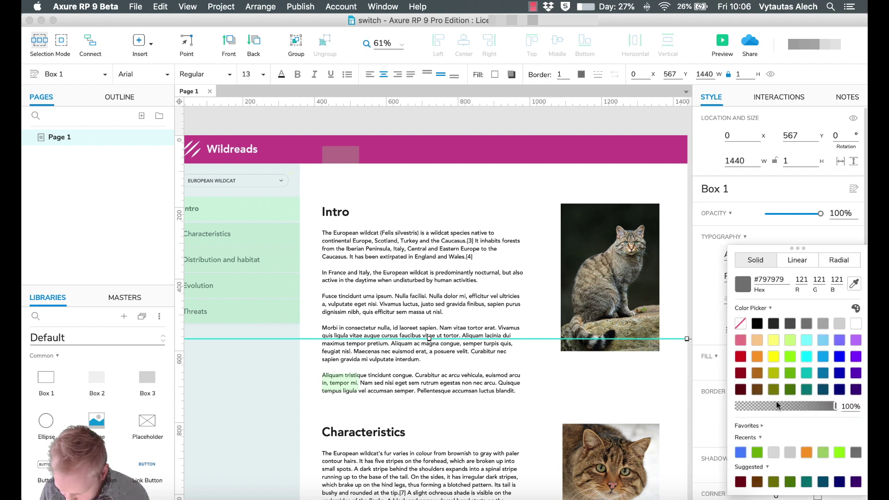
click(740, 323)
click(676, 337)
click(676, 338)
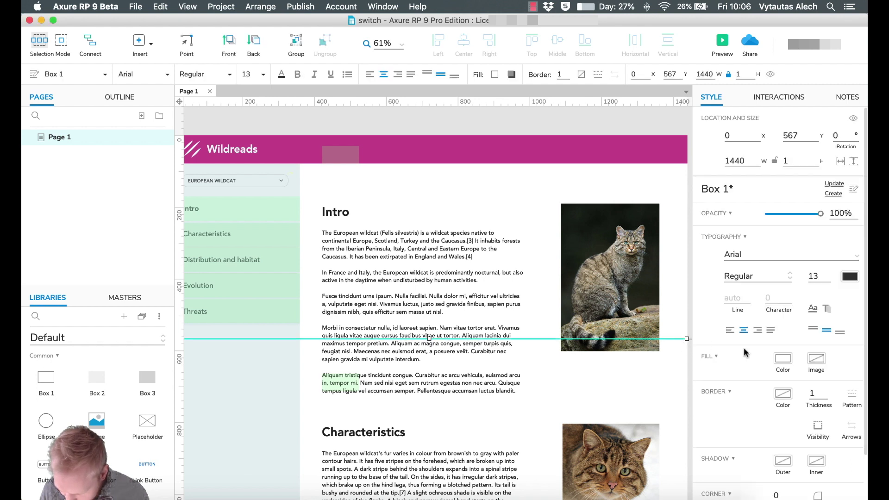
- Fill the strip with orange and adjust its height
click(788, 359)
click(756, 356)
click(683, 394)
click(674, 338)
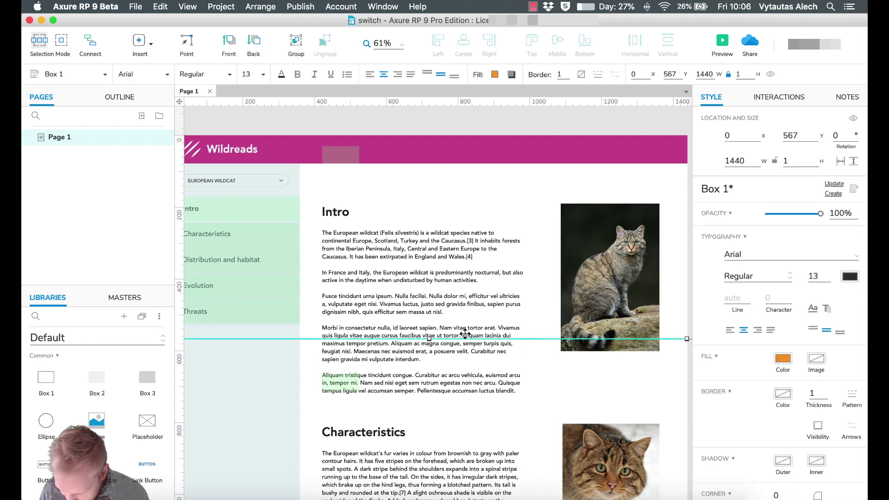
click(794, 160)
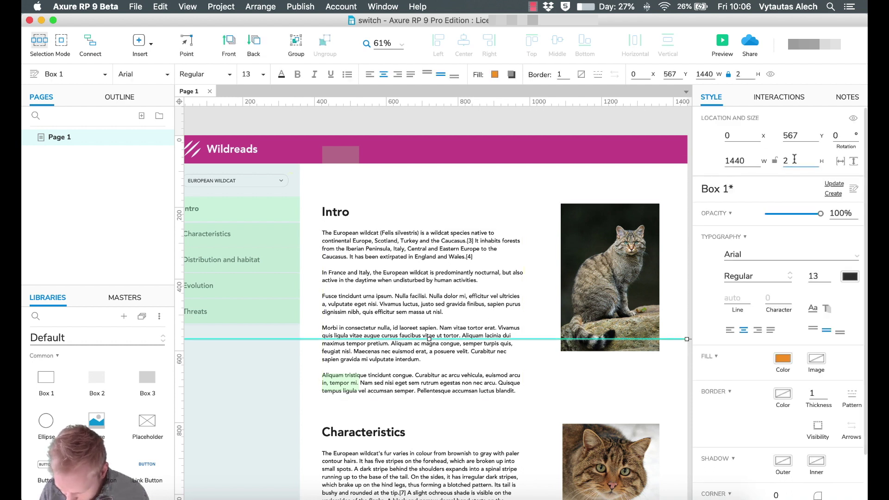
click(676, 332)
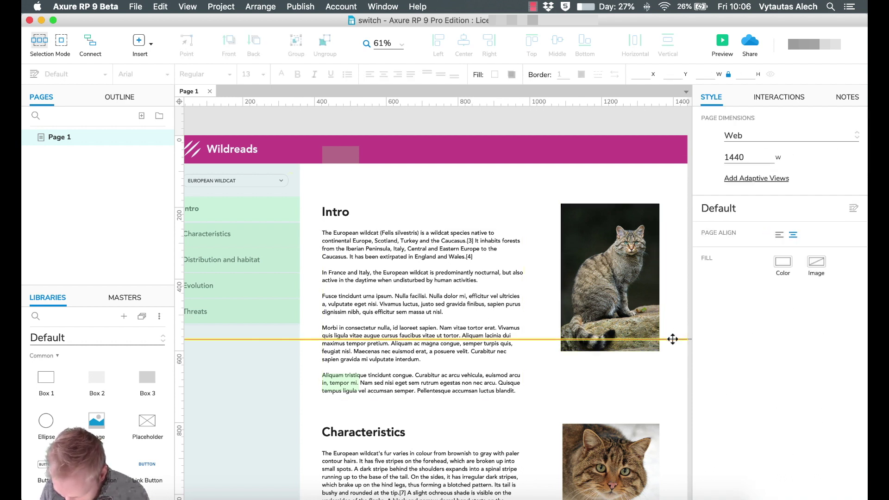
click(673, 339)
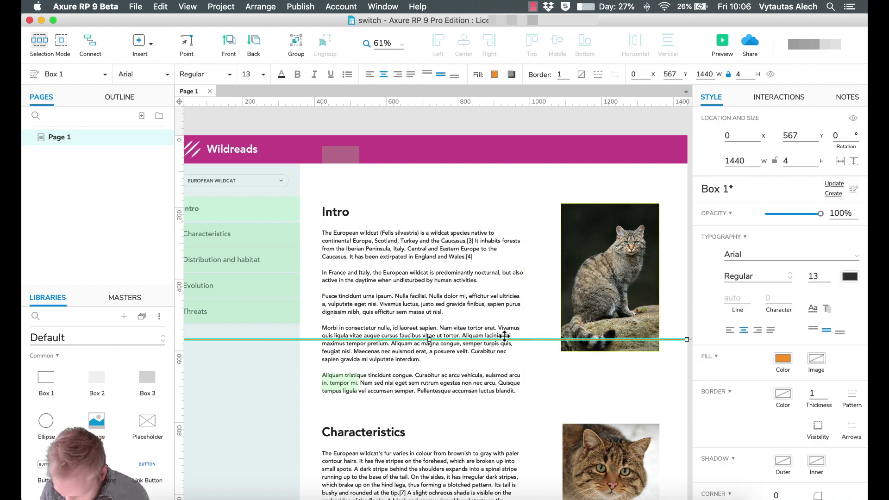
- Wrap the orange line in a new dynamic panel named ++Scroller
right_click(536, 343)
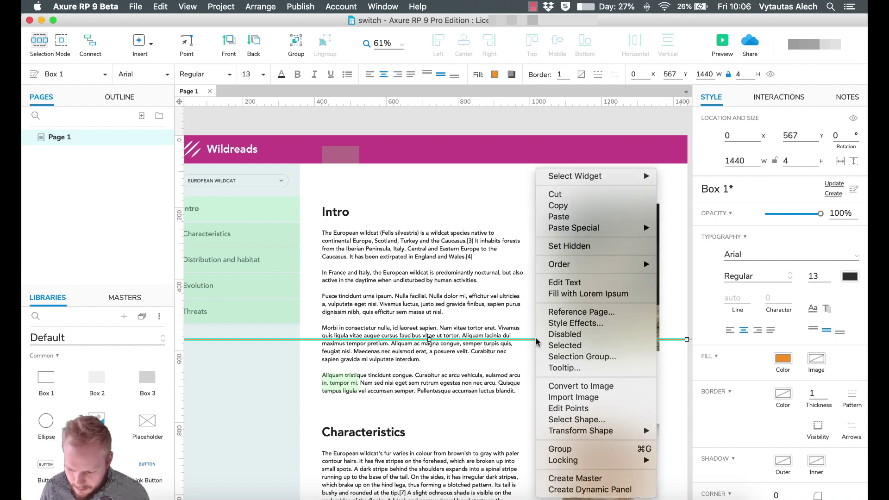
click(590, 489)
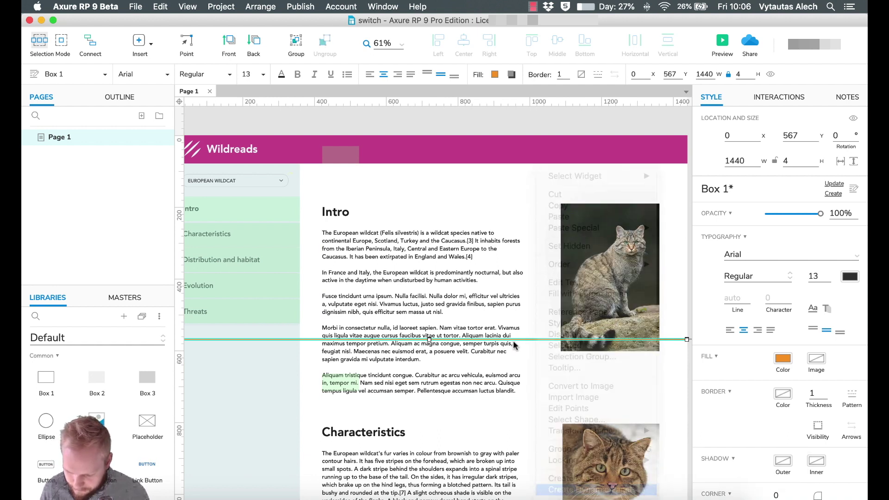
click(774, 97)
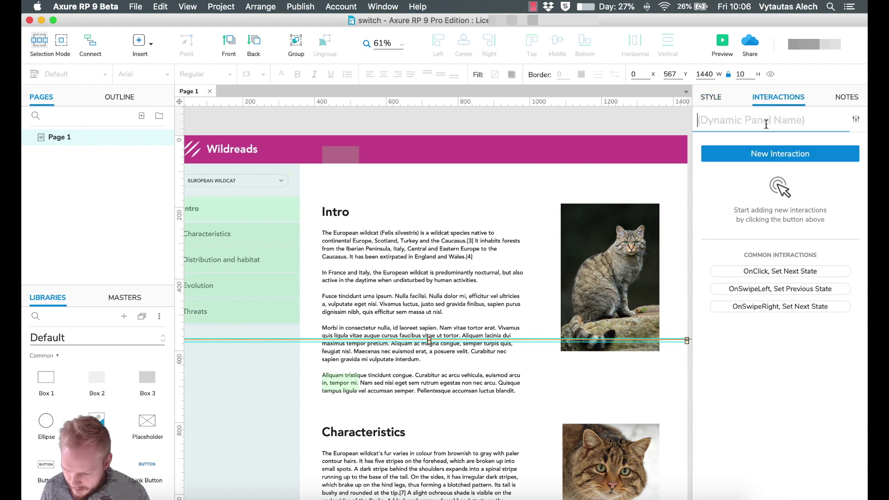
text(++Scroller)
click(671, 378)
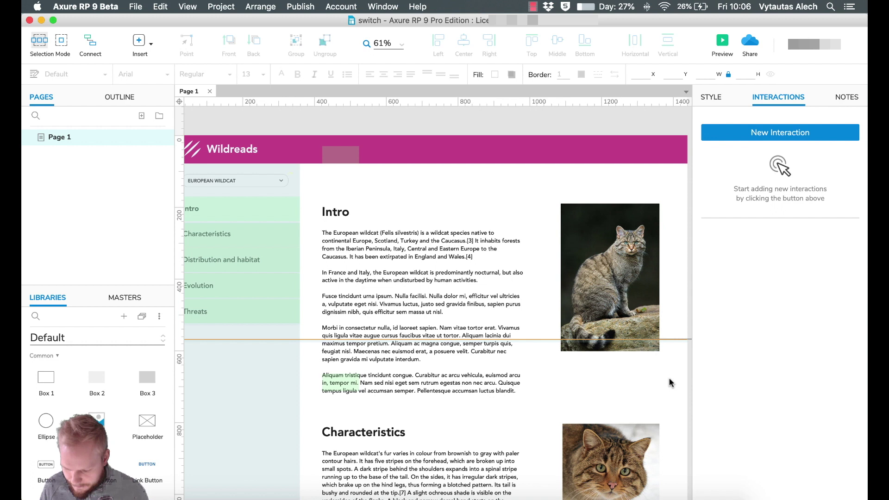
click(532, 339)
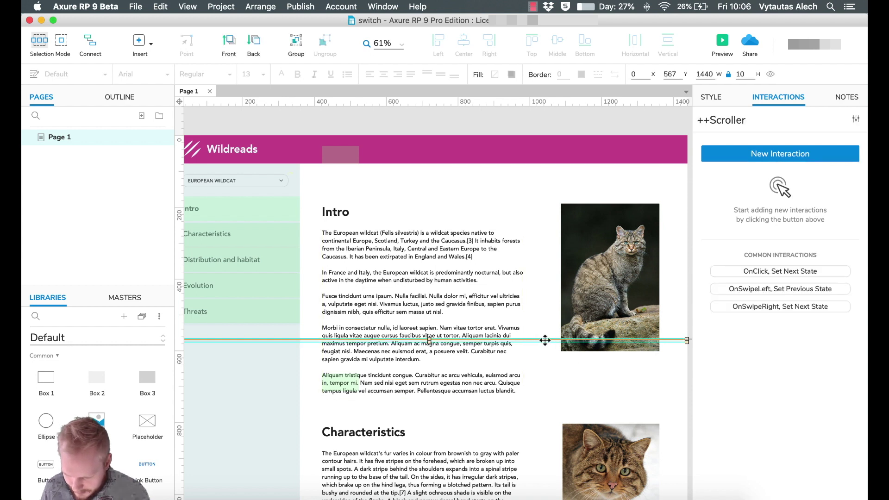
click(711, 98)
- Pin ++Scroller to the browser window's left and bottom with margin 0, then preview in Chrome
click(747, 265)
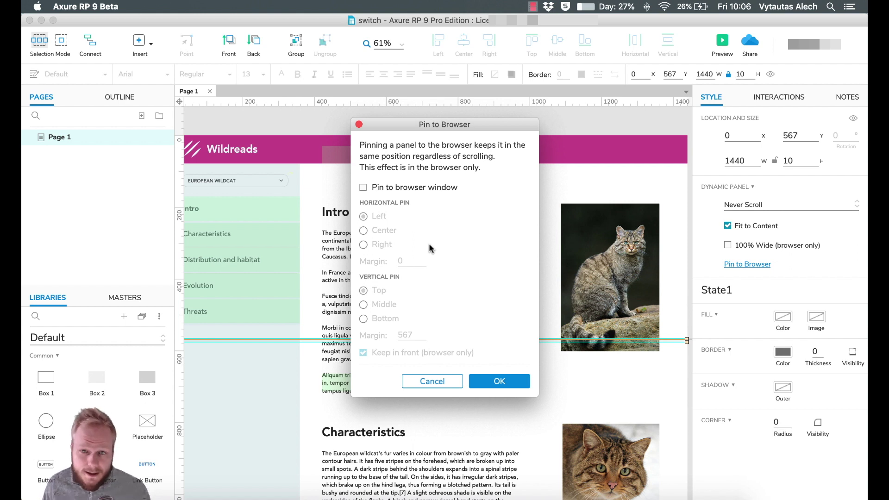
click(363, 187)
click(363, 319)
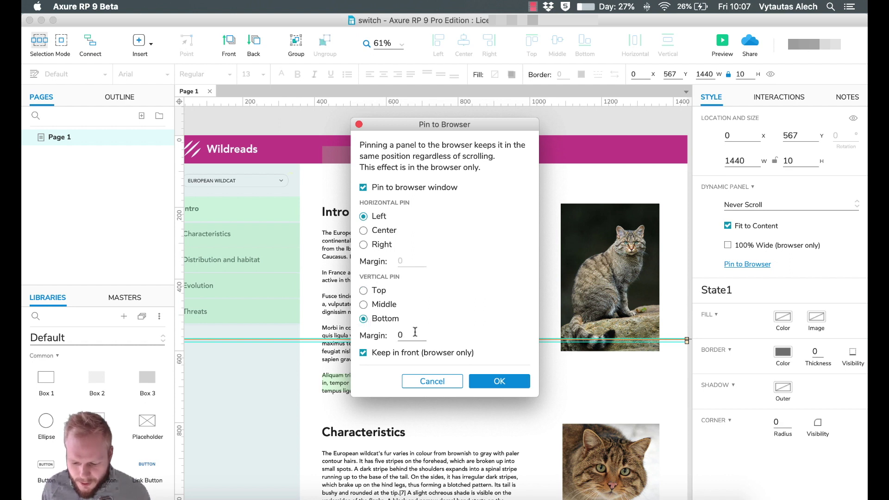
click(502, 381)
click(728, 46)
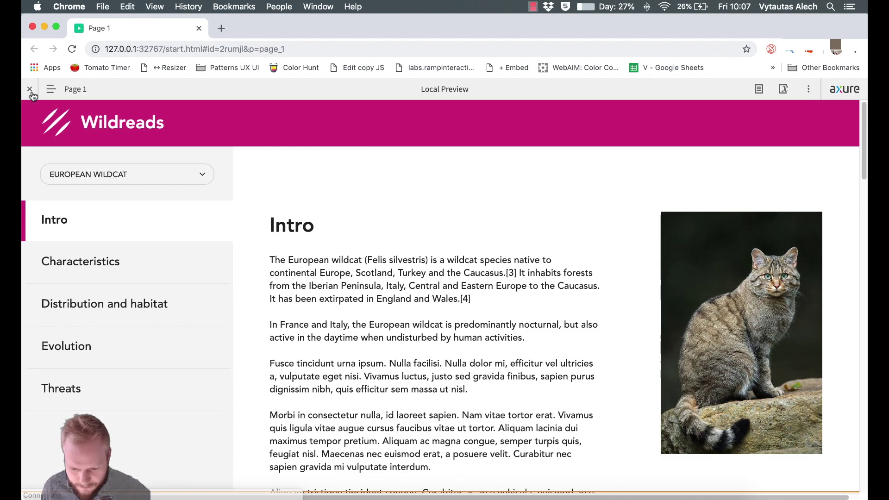
click(30, 91)
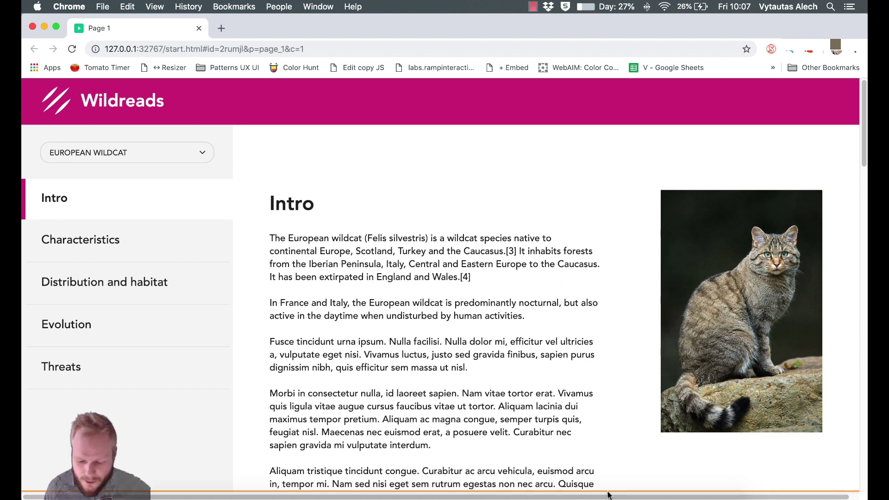
scroll(476, 358, down, 5)
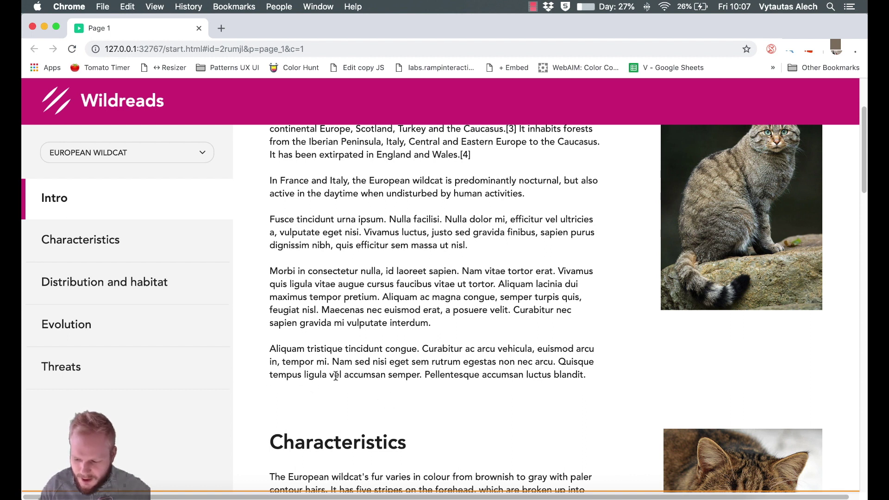
scroll(371, 370, up, 5)
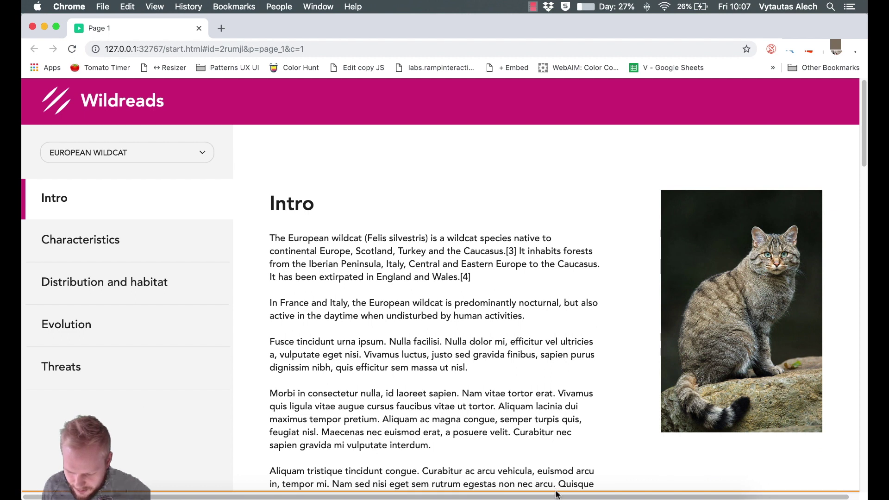
scroll(487, 457, down, 4)
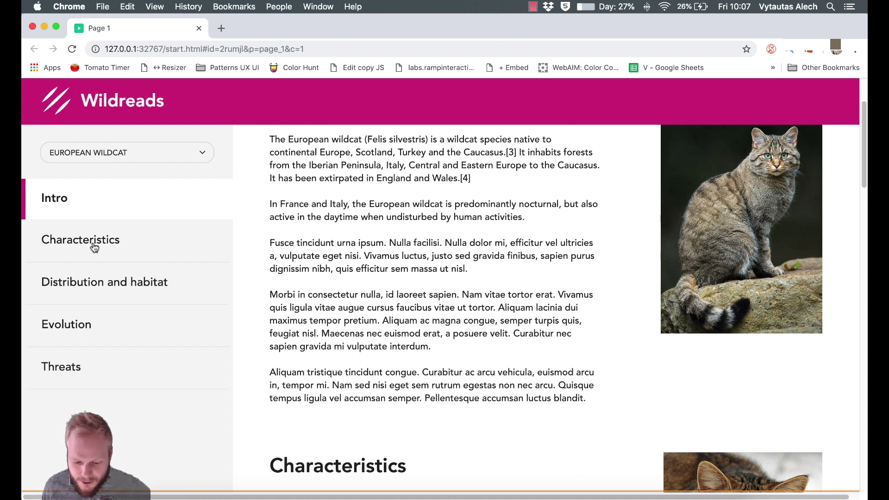
scroll(314, 423, down, 10)
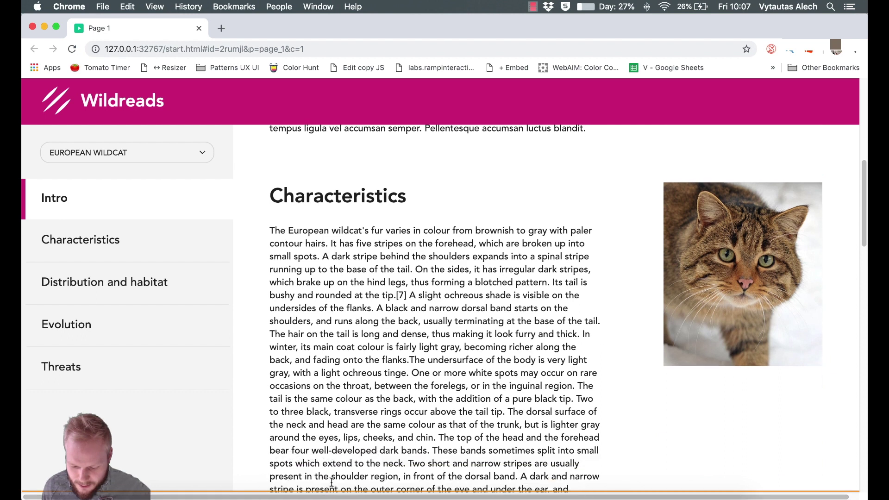
scroll(332, 478, down, 3)
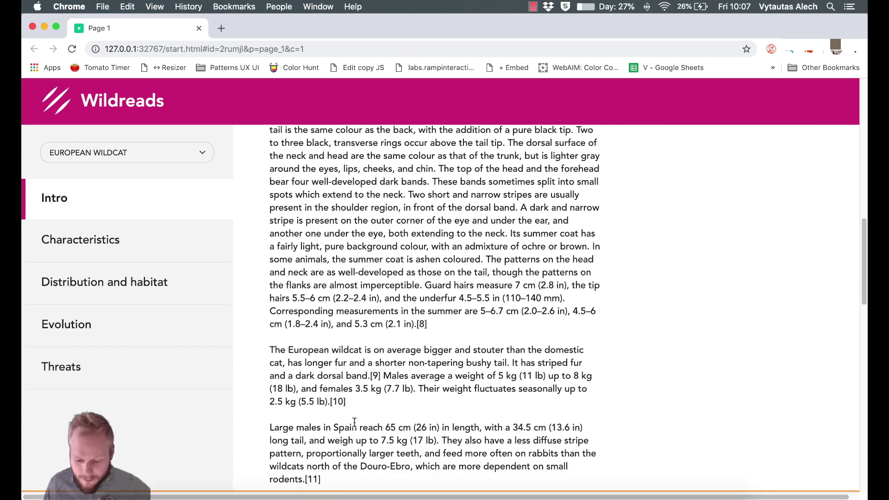
scroll(354, 422, down, 6)
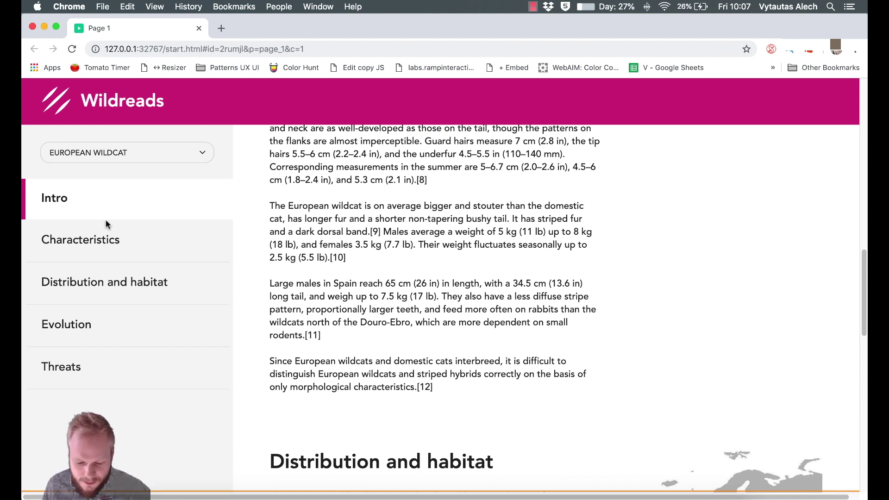
scroll(730, 304, up, 20)
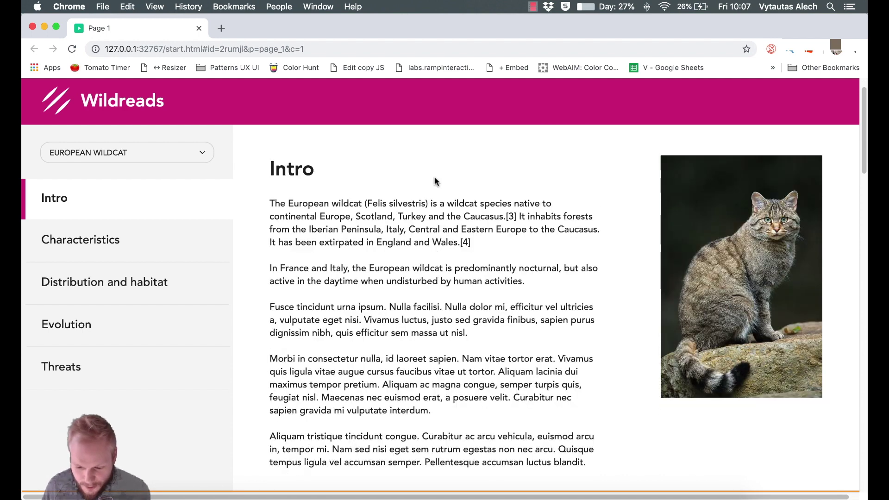
- Close the Chrome preview and deselect the Scroller line to get back to page settings
click(199, 28)
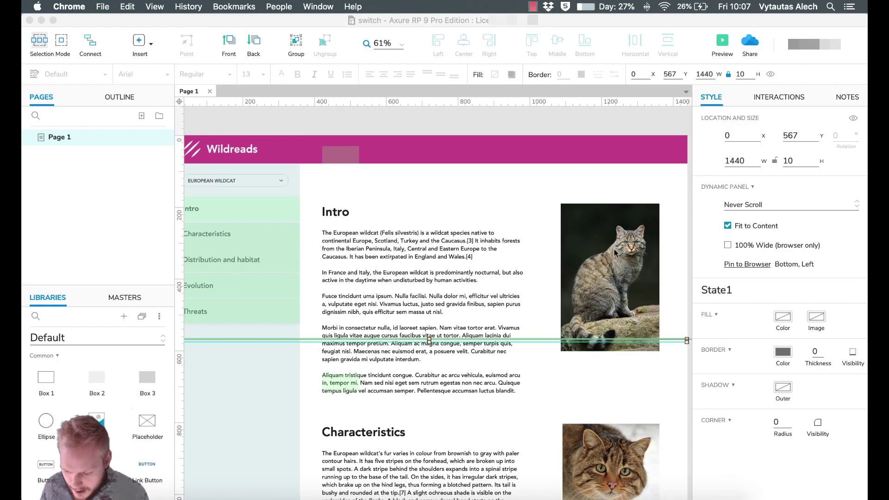
click(609, 122)
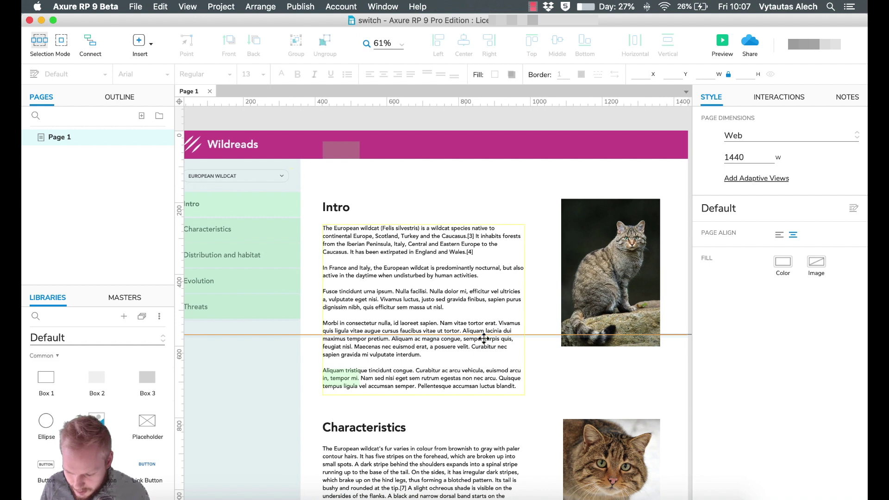
scroll(509, 337, left, 2)
click(560, 335)
click(354, 118)
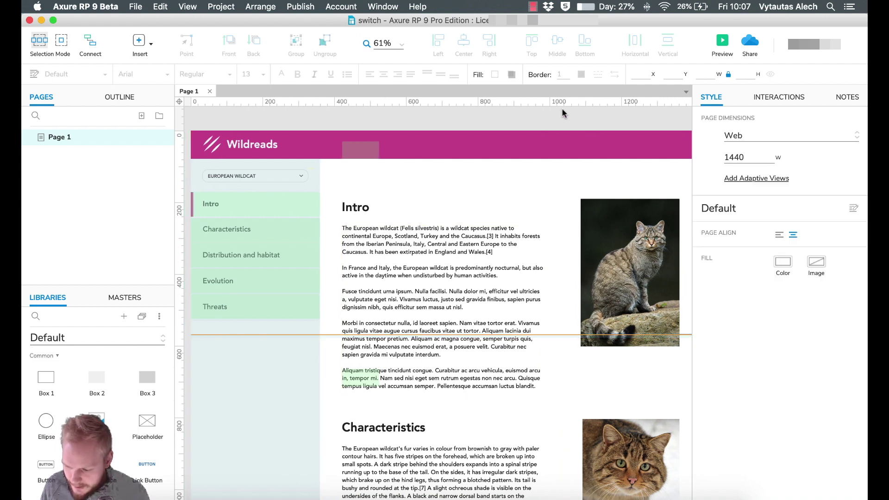
scroll(539, 118, up, 1)
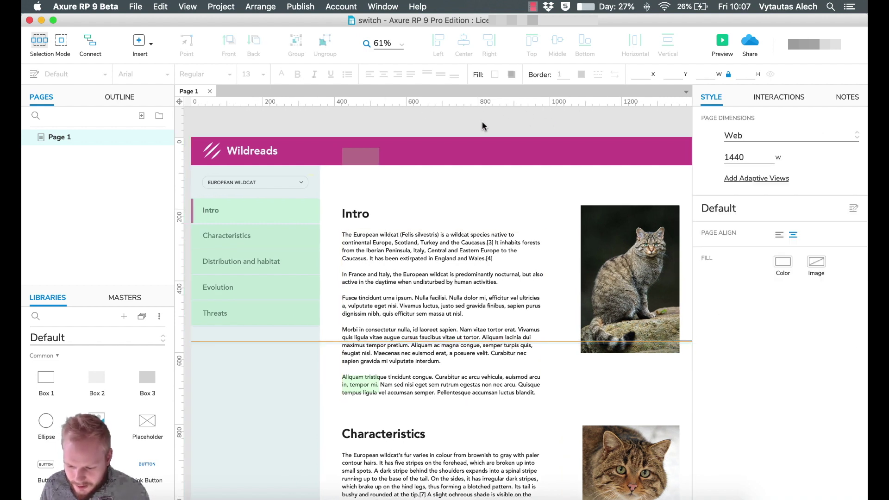
- Add an OnWindowScroll interaction setting ++Option2-Char to its active state, with a condition
click(784, 101)
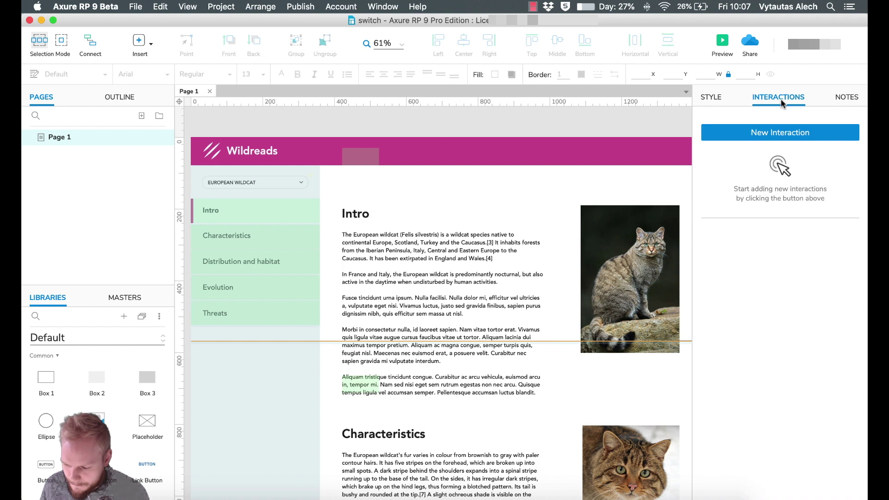
click(789, 134)
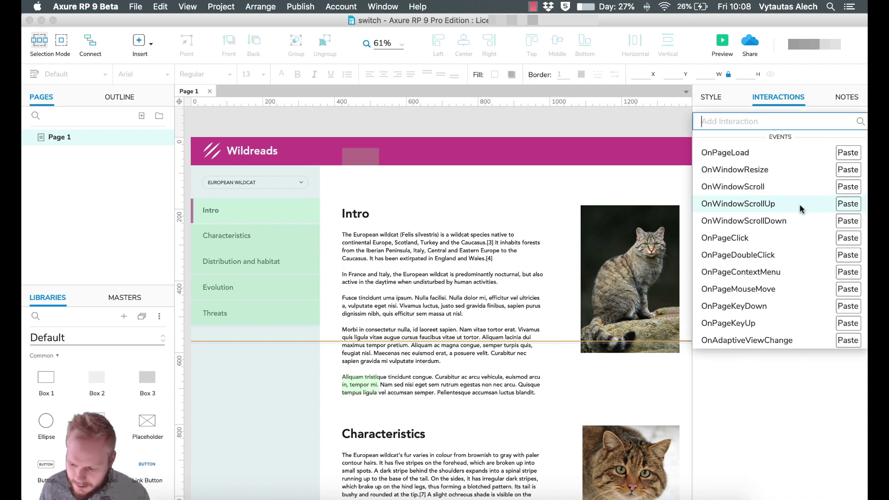
click(742, 184)
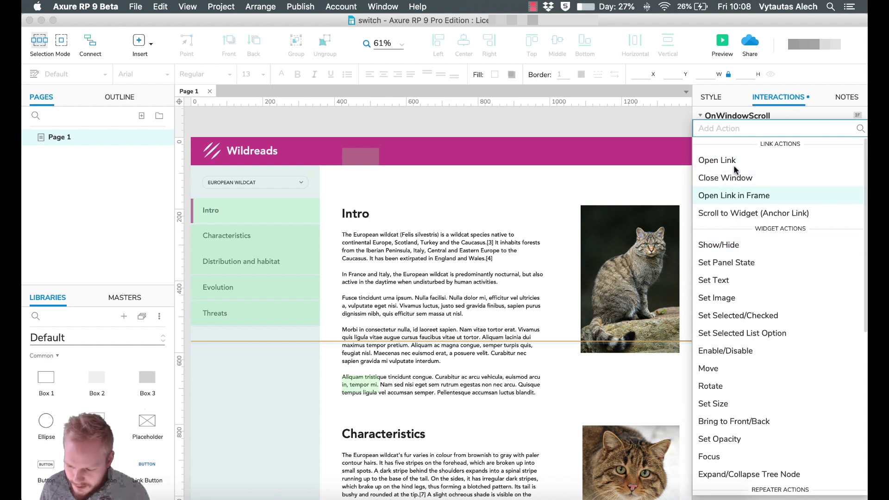
click(729, 263)
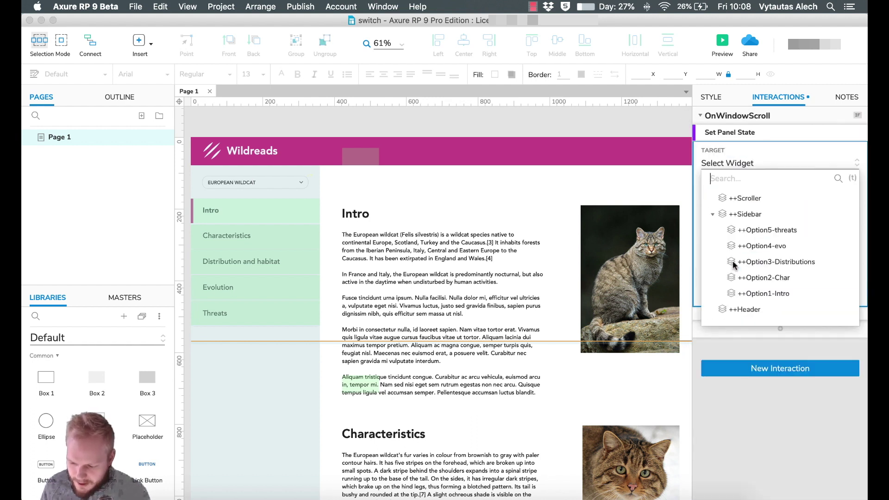
click(766, 279)
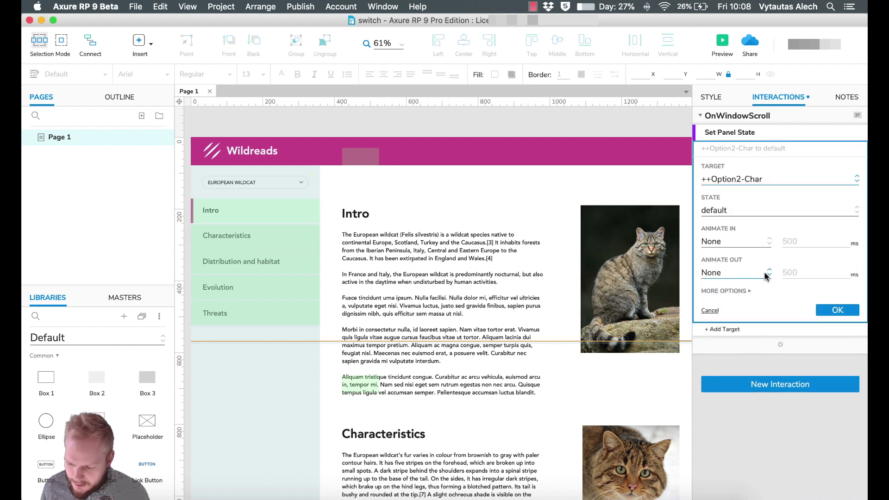
click(739, 214)
click(740, 240)
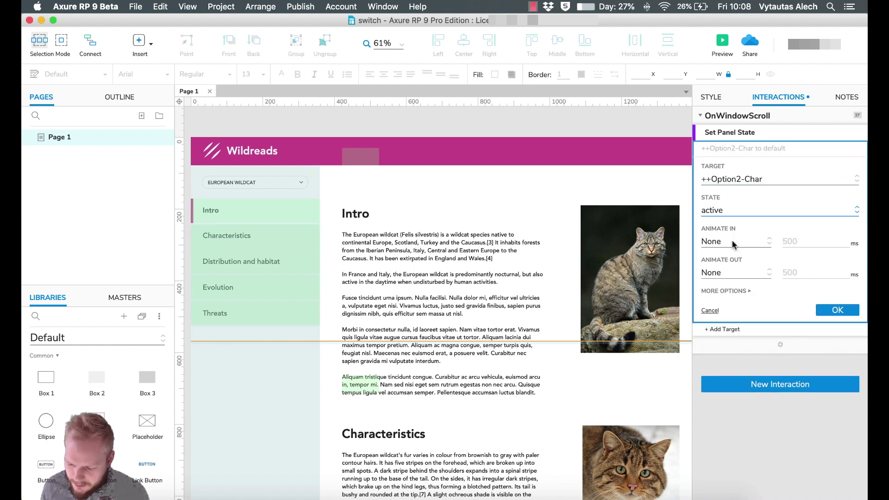
click(838, 310)
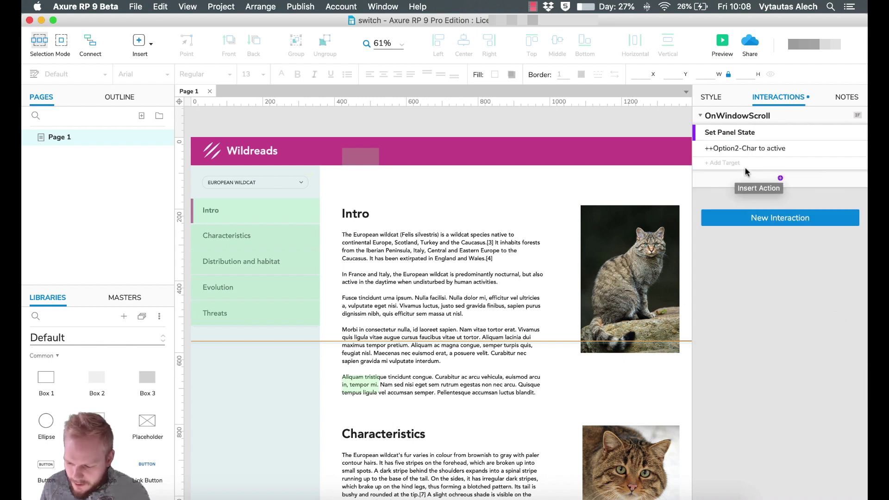
click(859, 117)
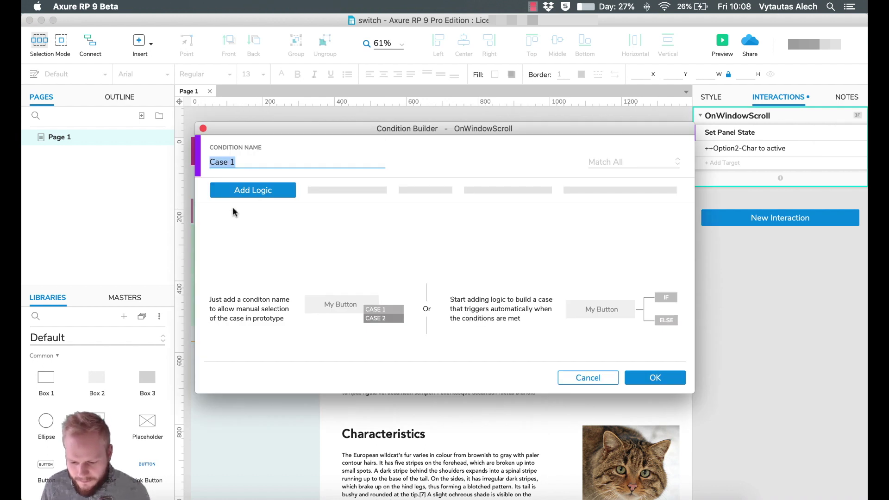
- Set the condition to: area of widget ++Scroller is over area of widget ++Characterics
click(271, 189)
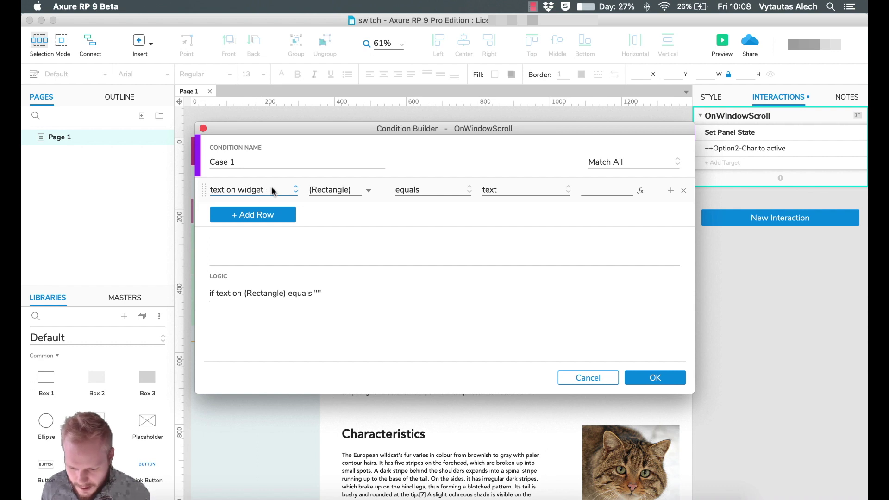
click(270, 190)
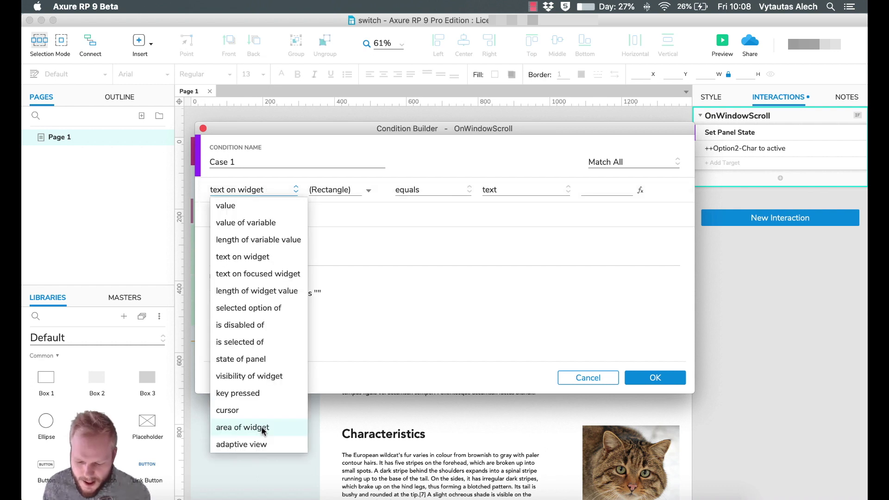
click(262, 428)
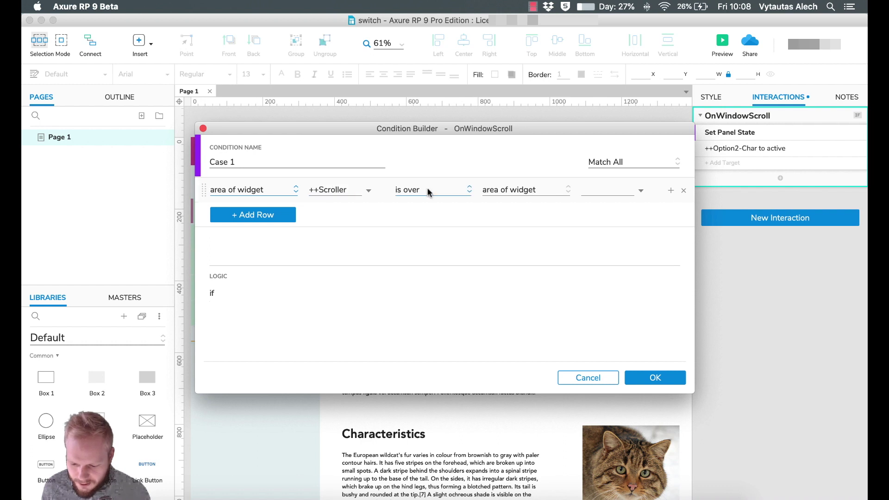
click(628, 197)
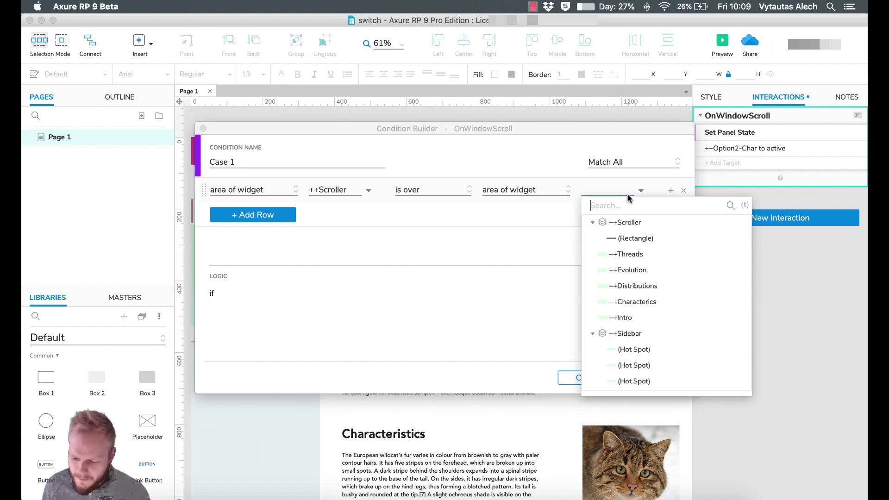
click(635, 302)
click(657, 380)
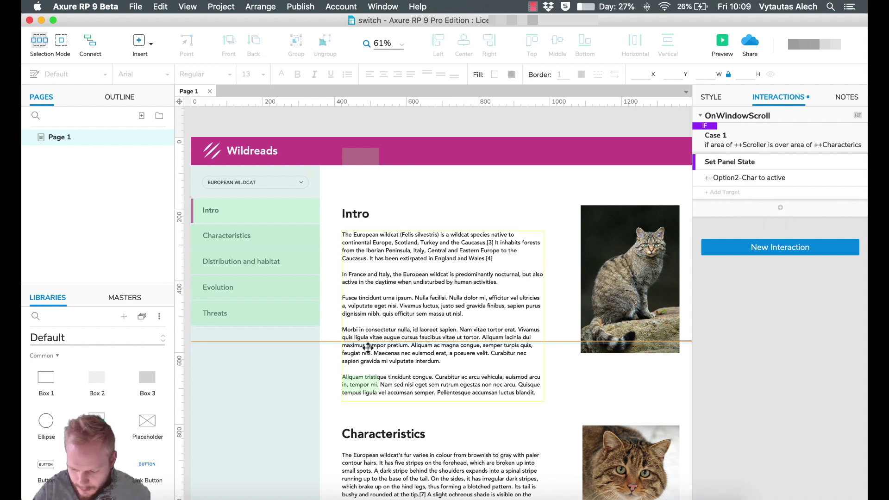
click(329, 342)
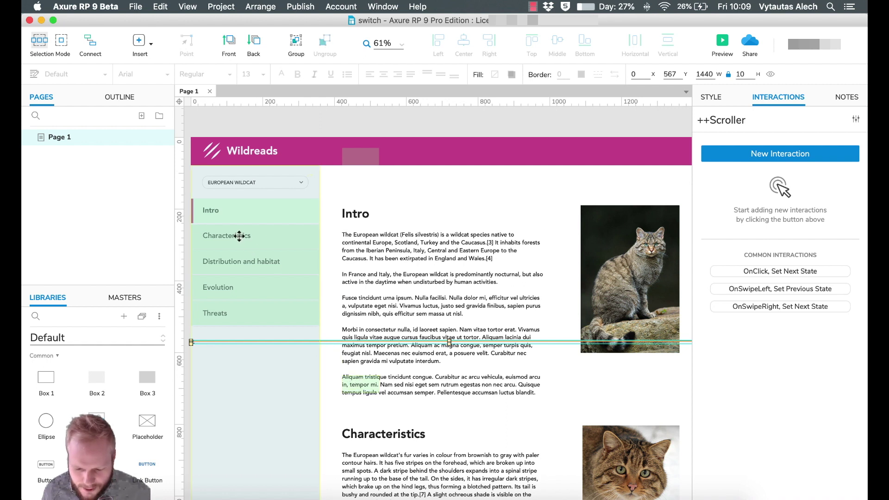
- Preview in Chrome, scroll to Characteristics to check its sidebar highlight, then return to Axure
click(720, 44)
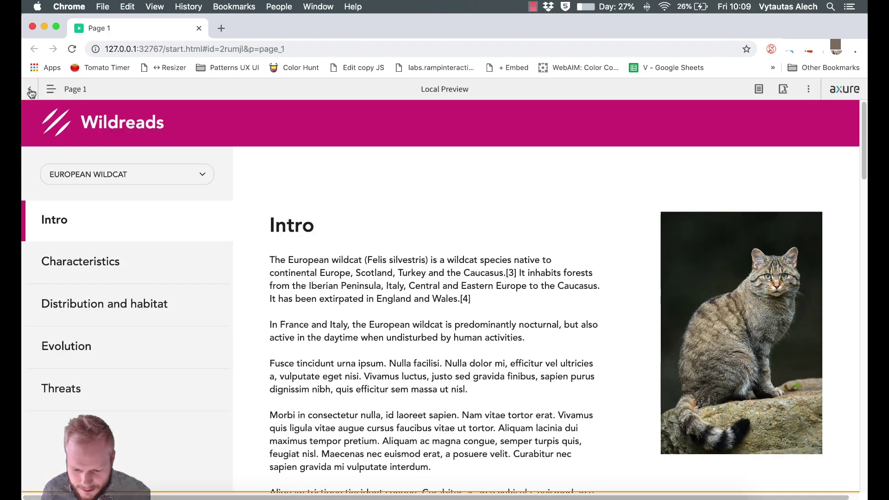
click(30, 89)
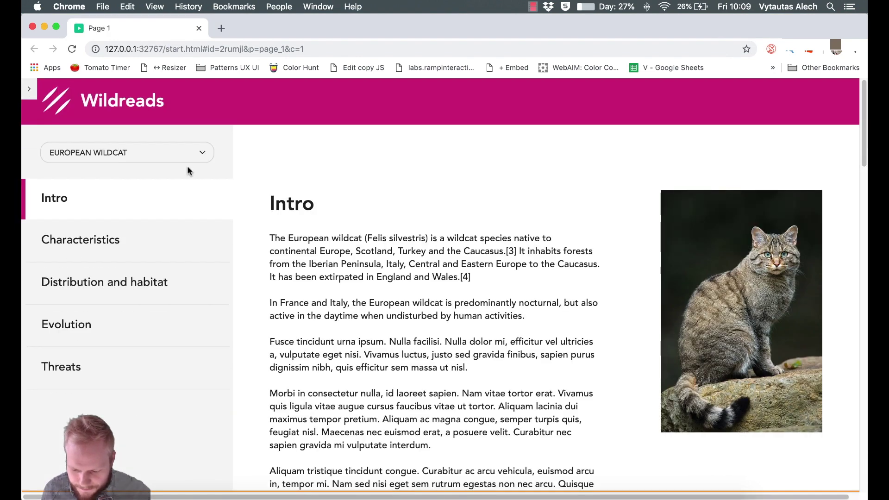
scroll(408, 294, down, 5)
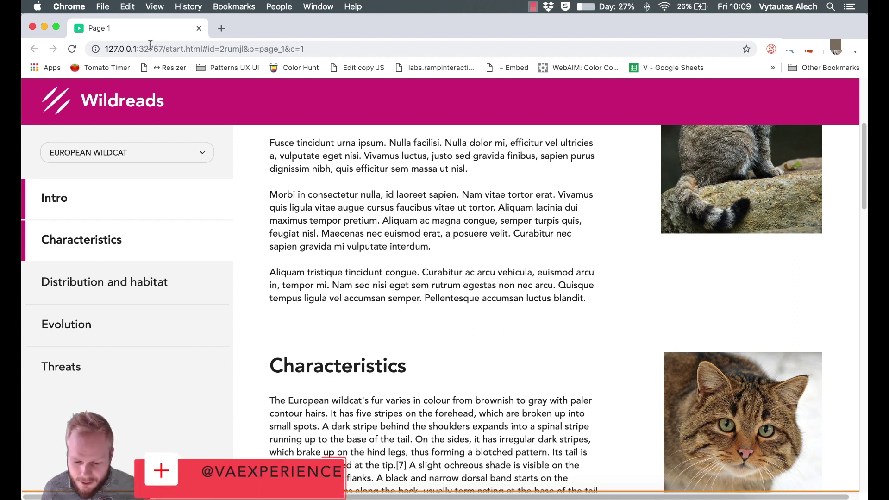
key(super+Tab)
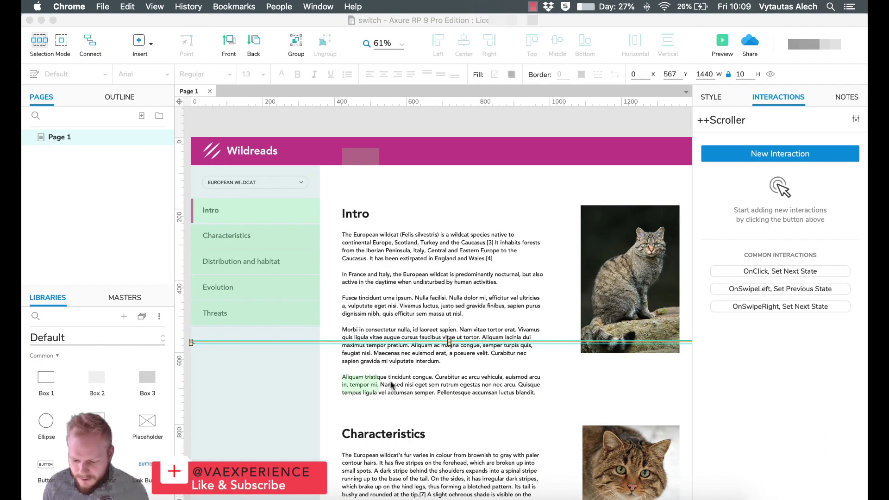
- Add Option5-threats and Option4-evo to Case 1's Set Panel State action, both at default
click(602, 125)
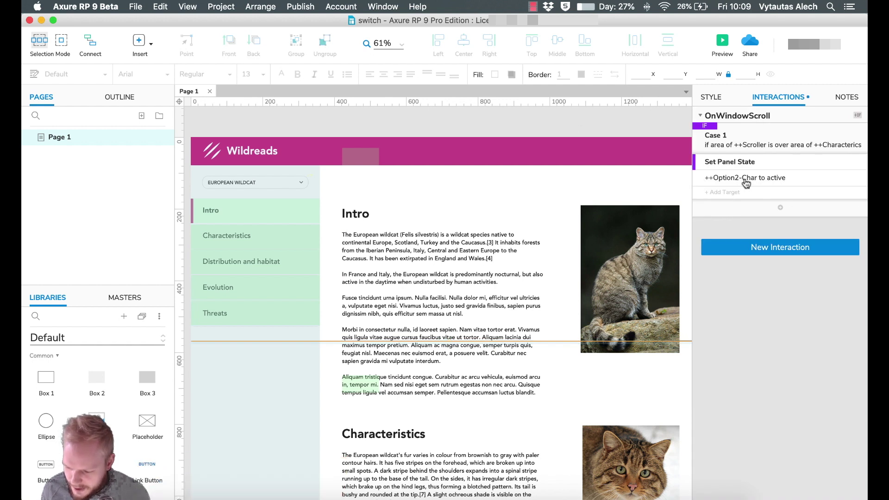
click(734, 192)
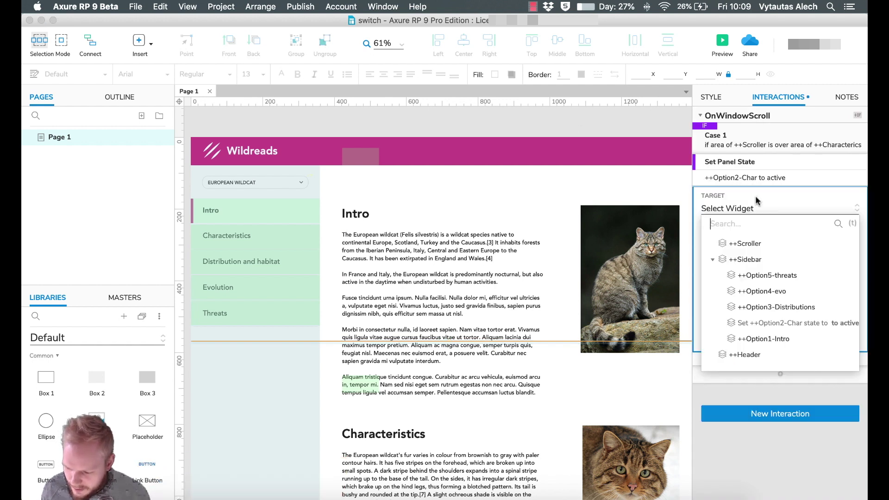
click(771, 276)
click(761, 254)
click(764, 261)
click(838, 355)
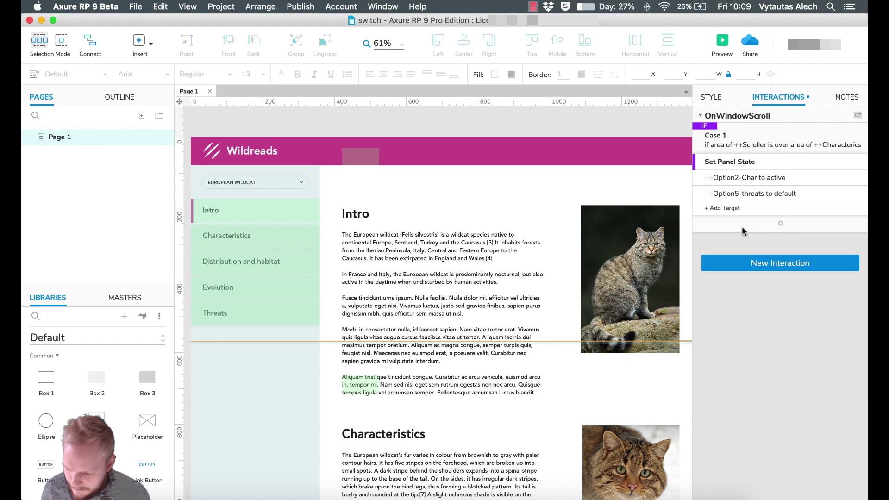
click(737, 209)
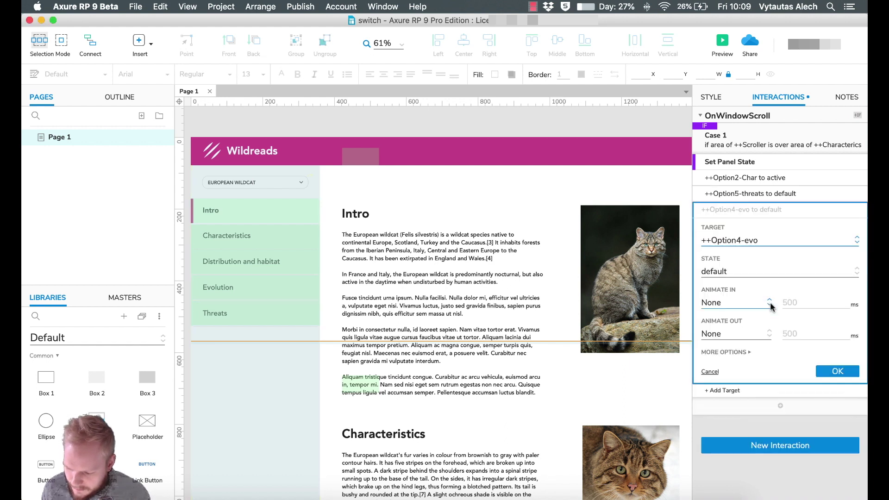
click(837, 371)
- Add Option3-Distributions at default and Option1-Intro at active as further targets
click(731, 225)
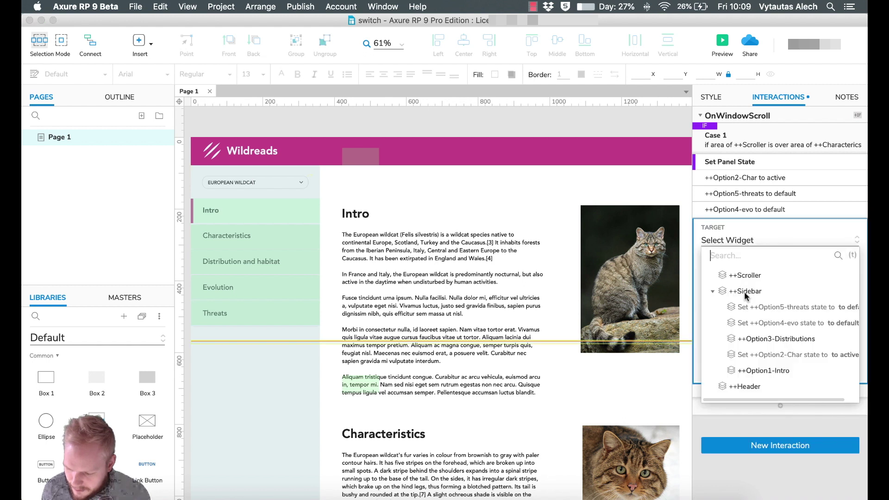
click(766, 339)
click(836, 385)
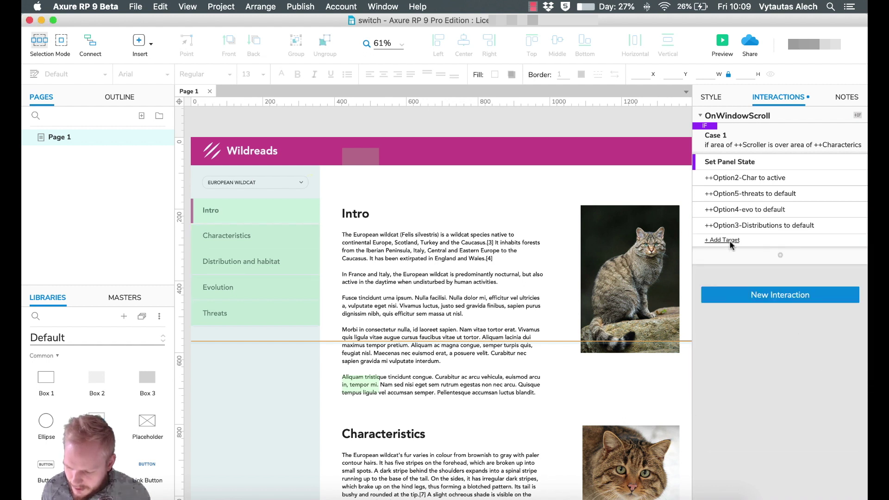
click(730, 240)
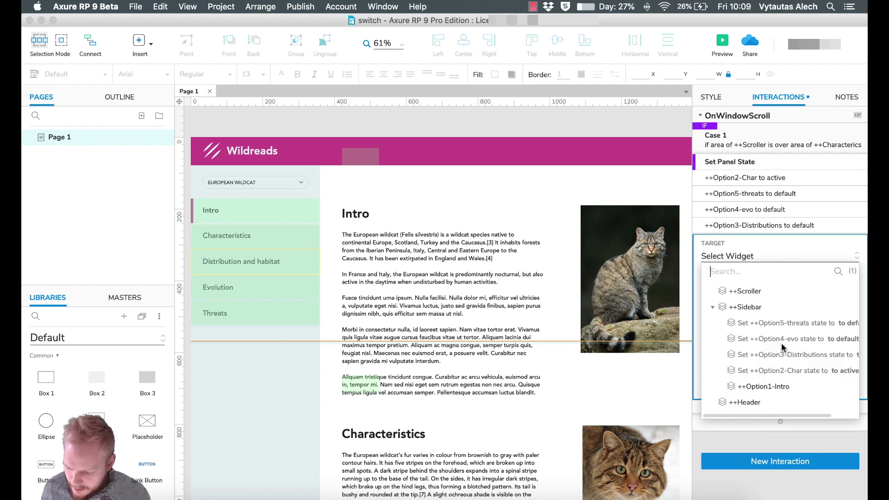
click(767, 386)
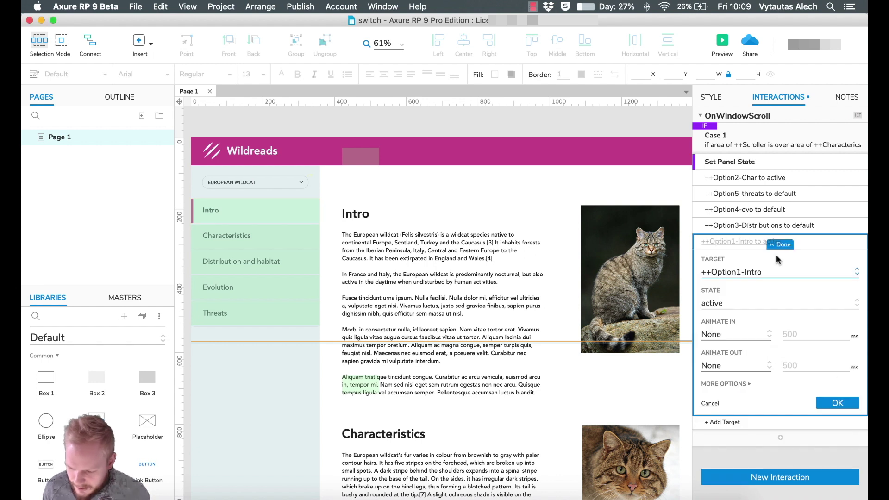
click(837, 402)
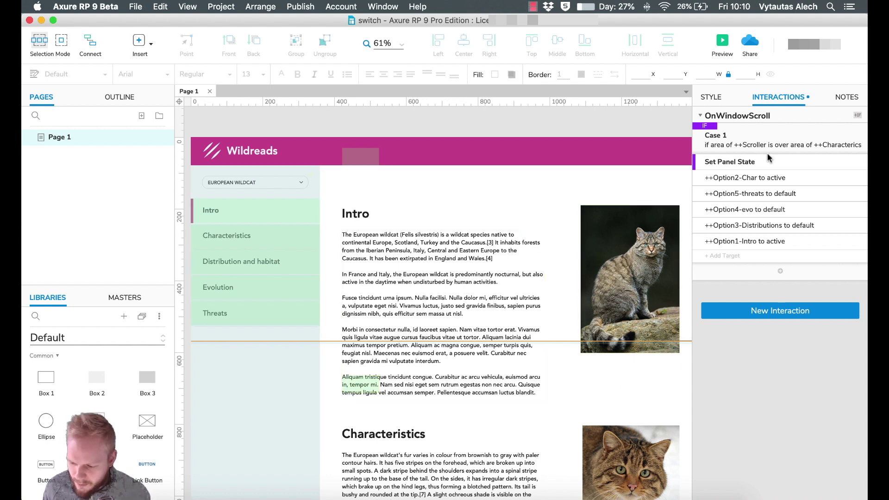
click(784, 134)
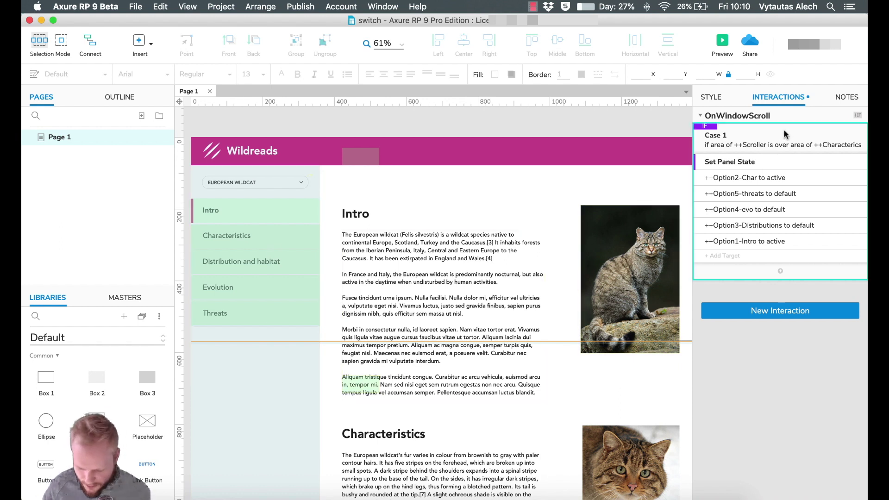
- Duplicate Case 1, toggle it to its own IF case, and name it Case 2
key(super+d)
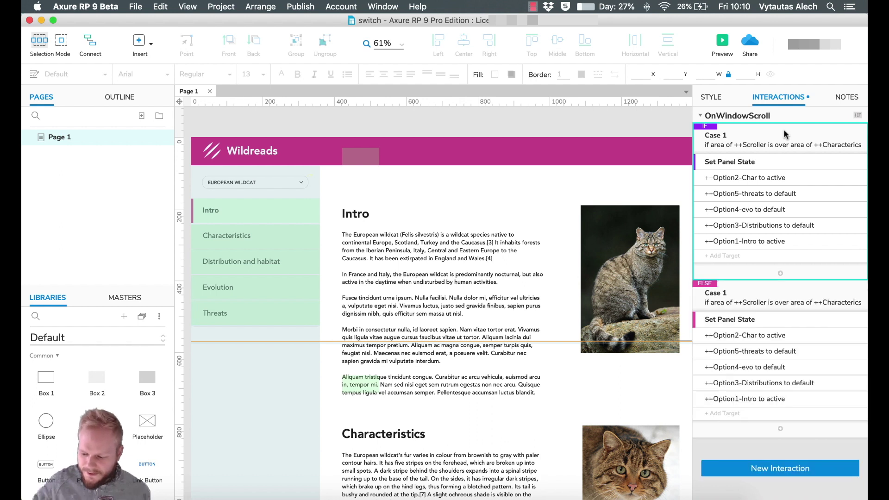
click(712, 284)
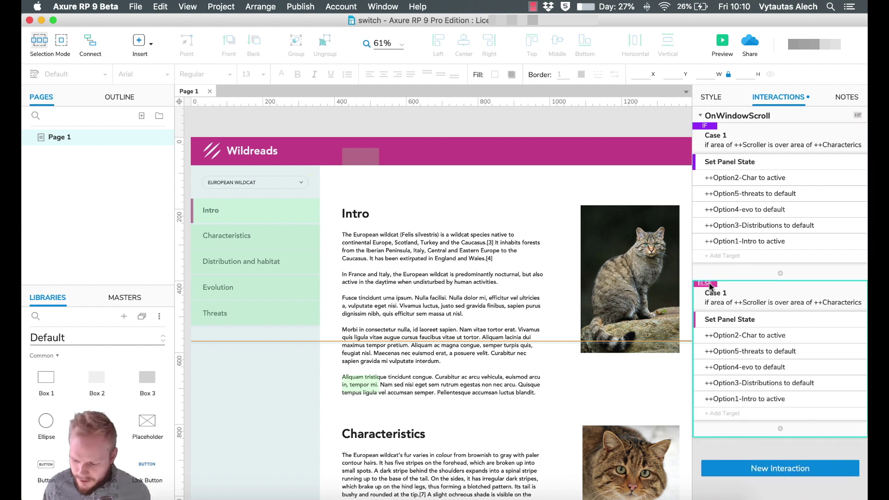
right_click(710, 283)
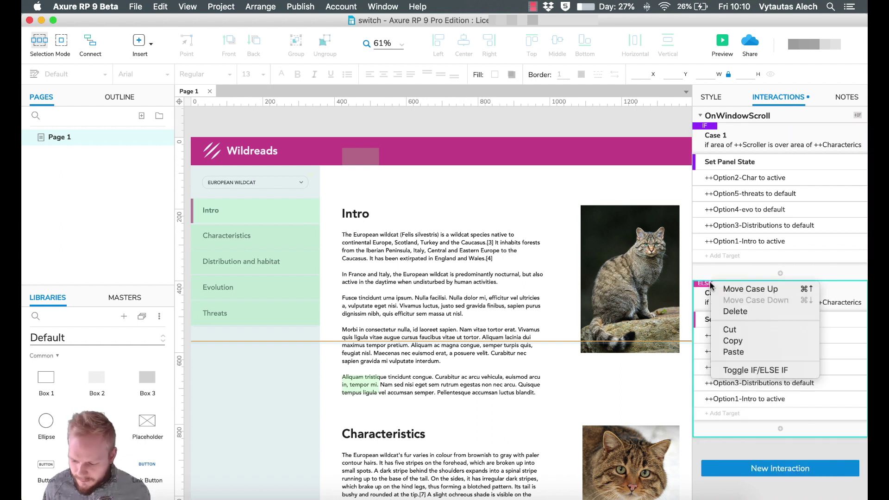
click(757, 370)
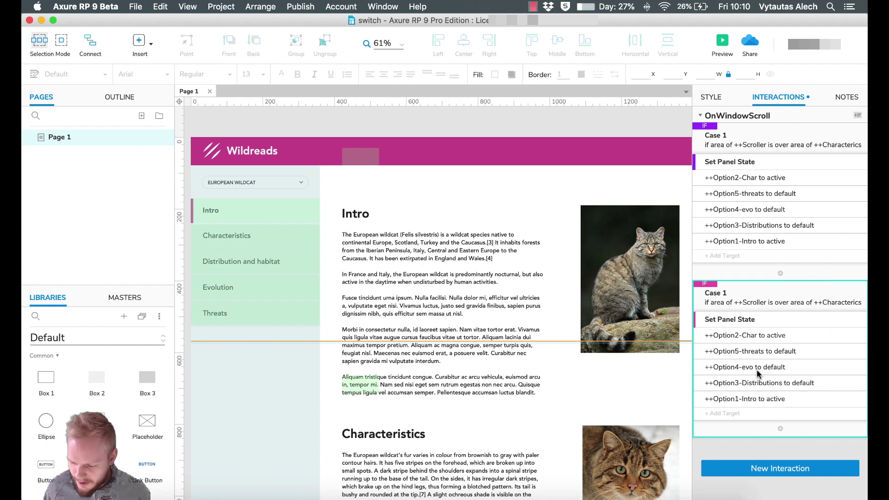
double_click(726, 298)
click(233, 160)
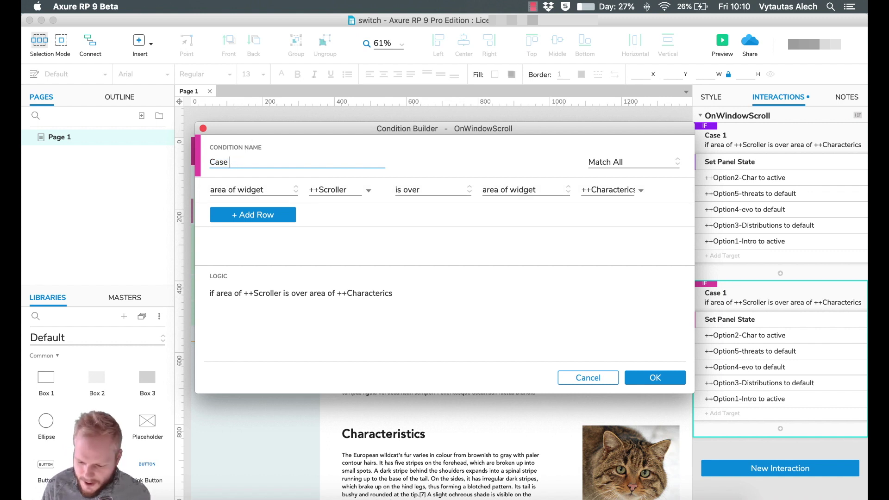
click(655, 378)
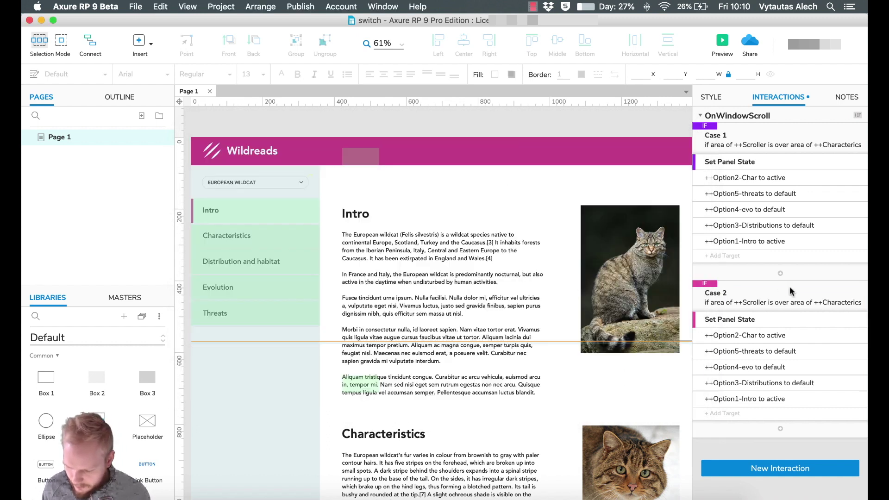
click(737, 290)
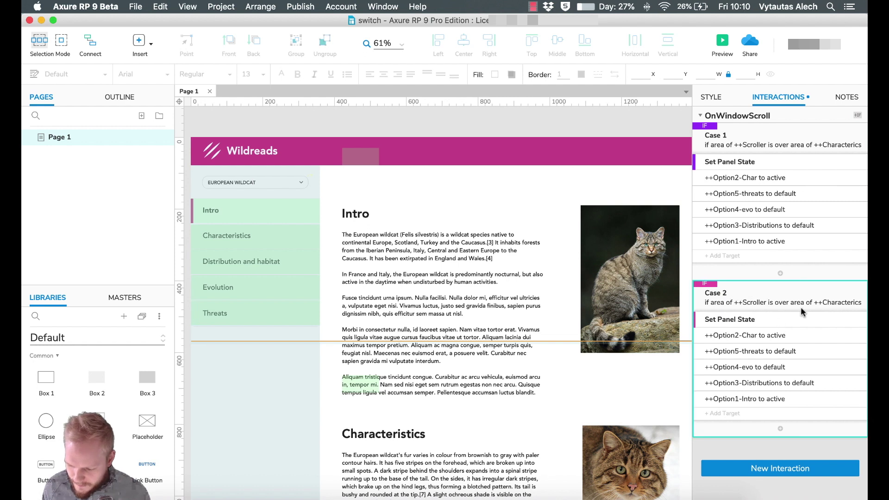
- Change Case 2's condition to check the ++Distributions widget area
double_click(772, 304)
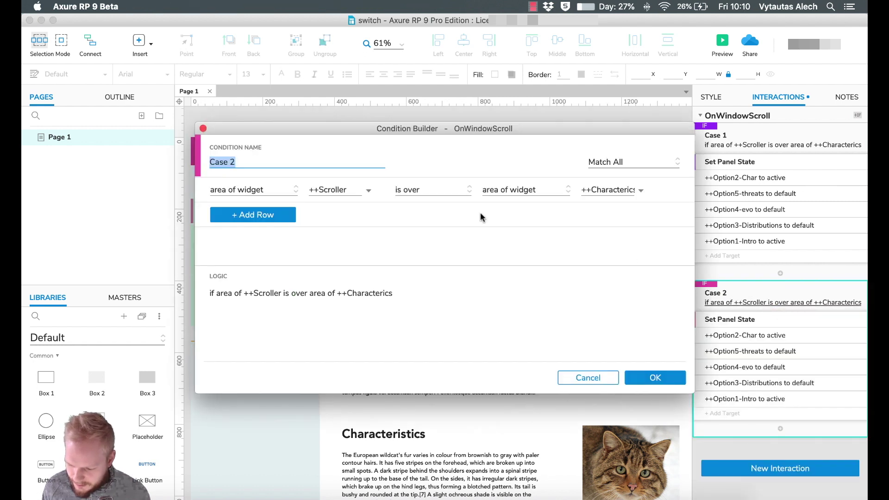
click(625, 191)
scroll(641, 324, up, 2)
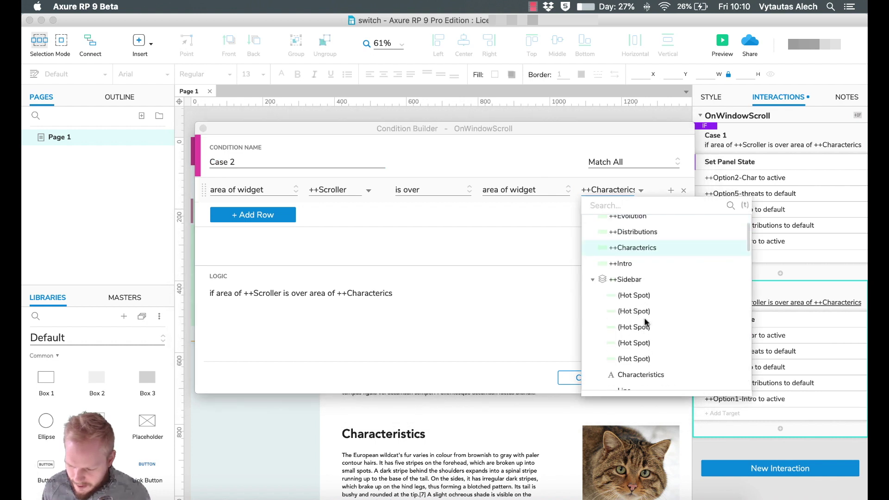
drag(374, 124, 411, 127)
click(655, 194)
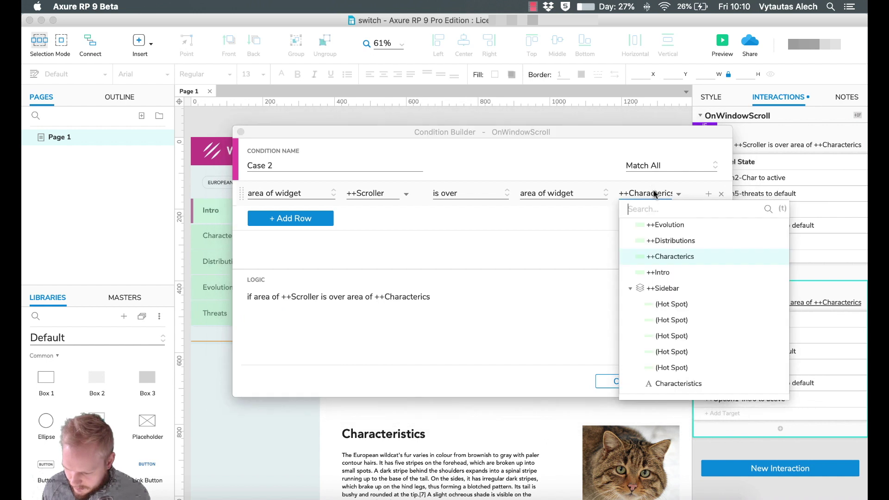
click(671, 240)
click(693, 381)
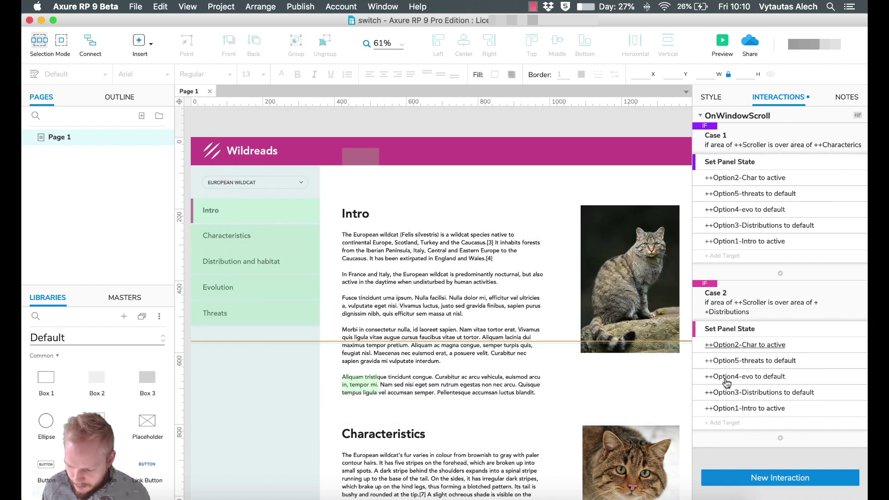
- In Case 2, set Option2-Char to default and Option3-Distributions to active
click(766, 345)
click(758, 412)
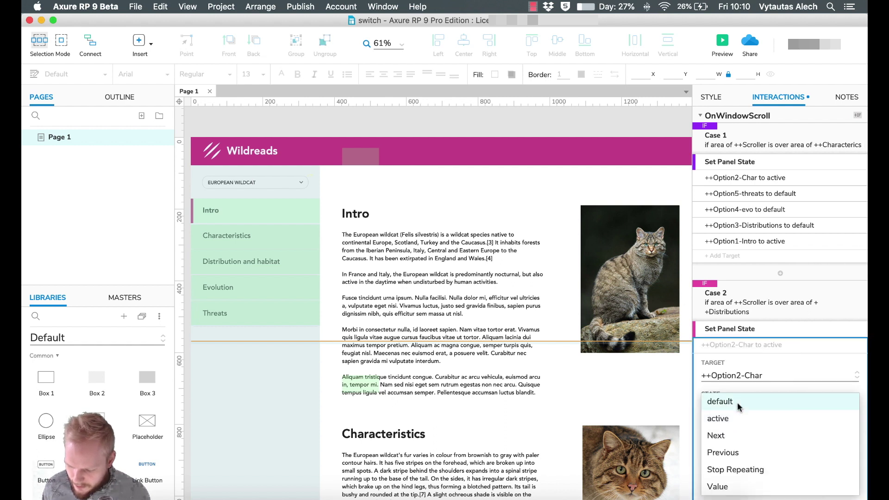
click(738, 403)
click(829, 478)
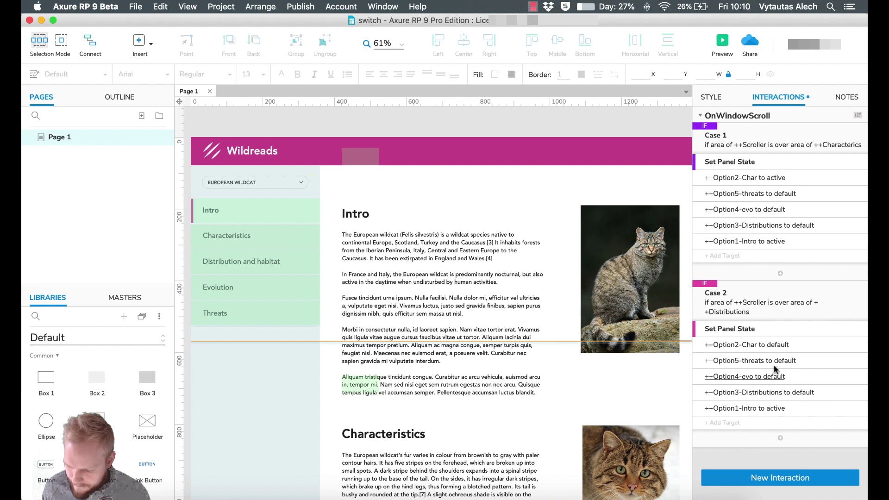
click(768, 397)
click(749, 456)
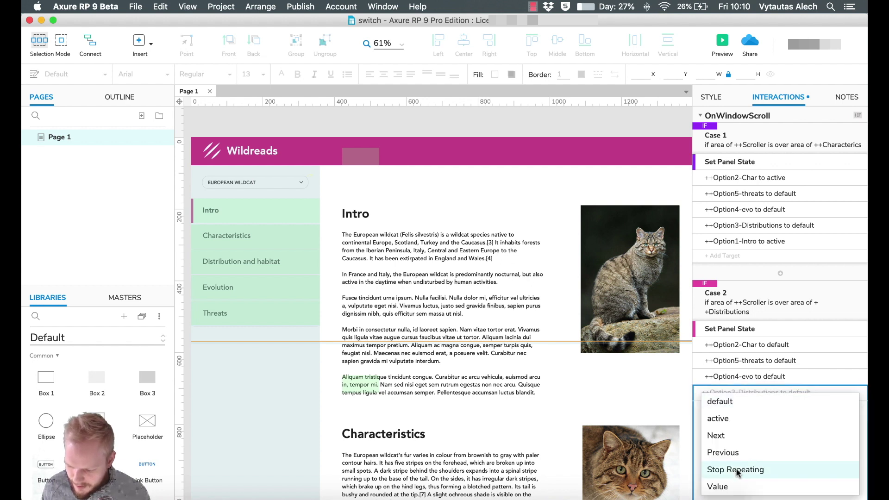
click(718, 418)
scroll(829, 472, down, 3)
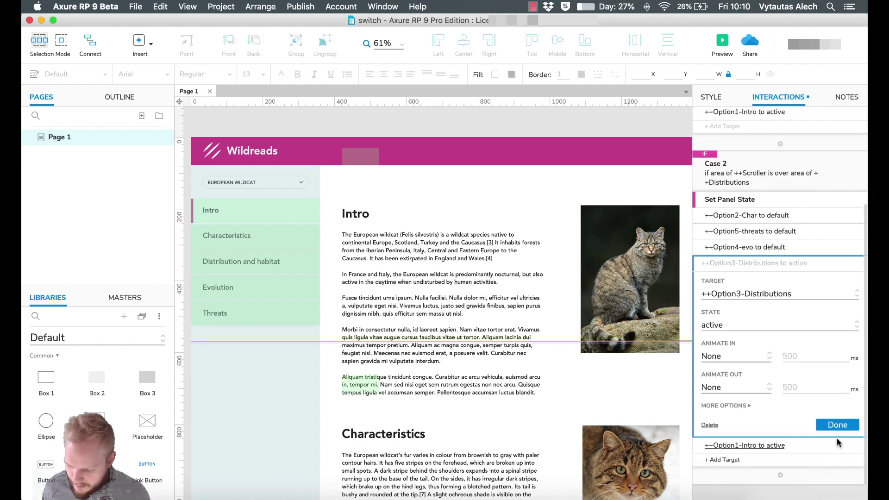
click(832, 423)
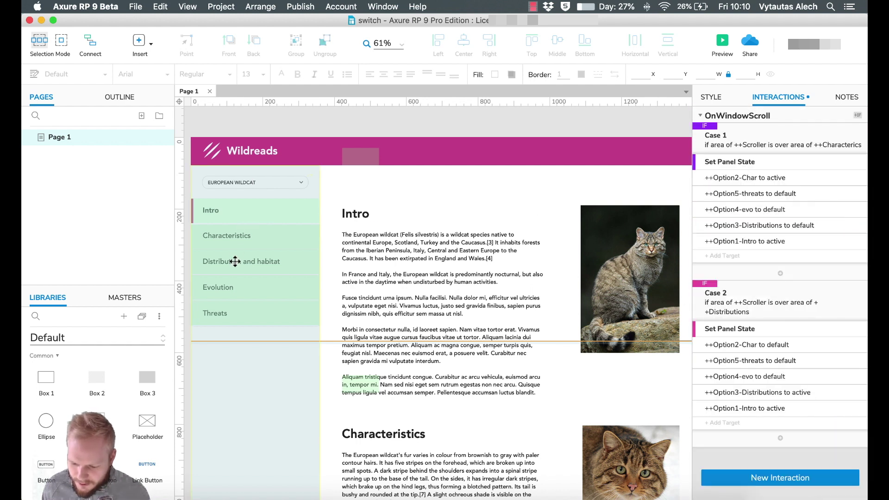
- Duplicate Case 2 into a new scroll case, open its condition, and review the case list
click(810, 292)
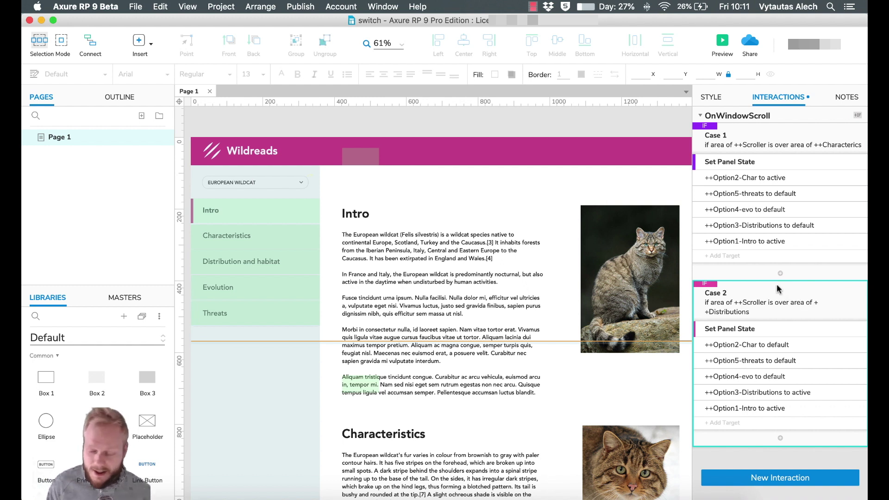
key(super+d)
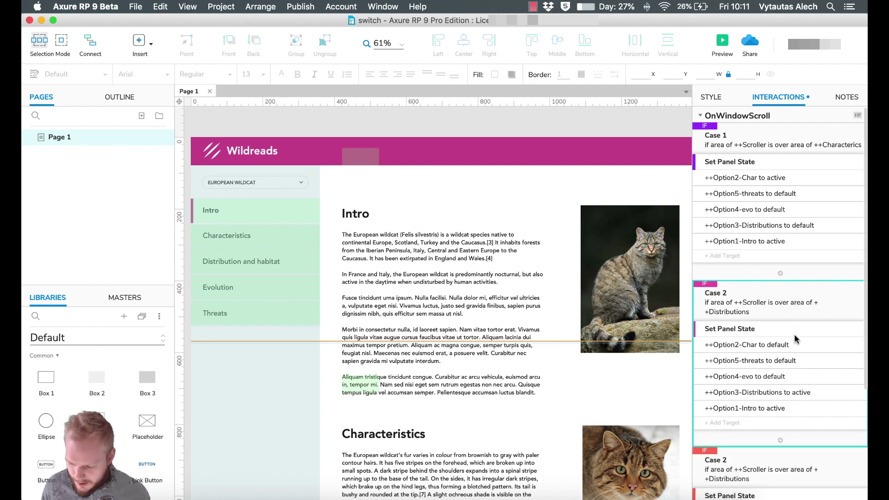
scroll(793, 346, down, 3)
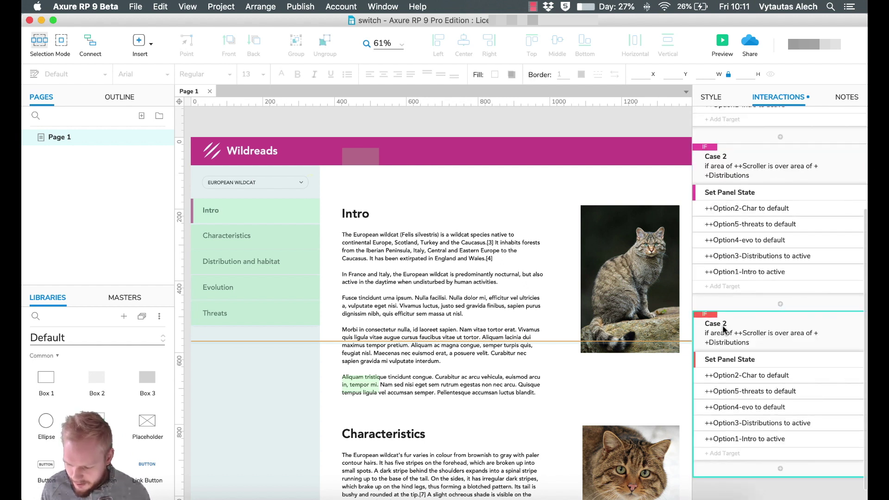
double_click(724, 324)
click(641, 191)
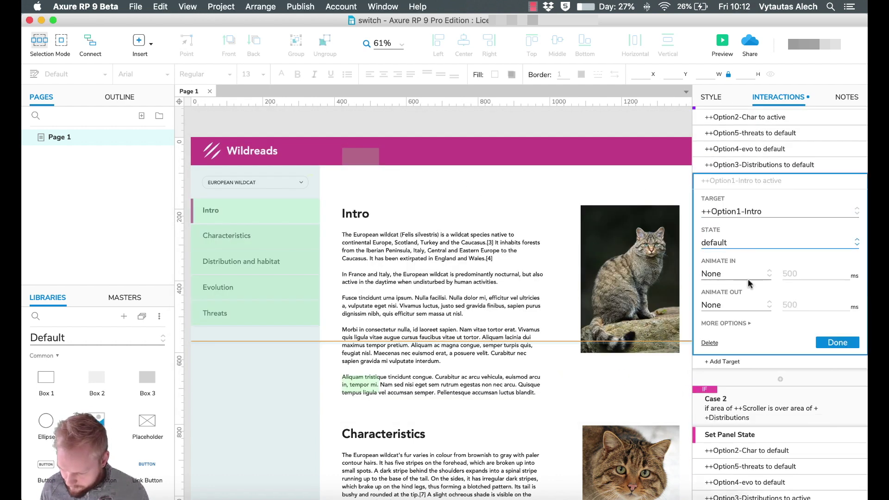
scroll(771, 281, up, 10)
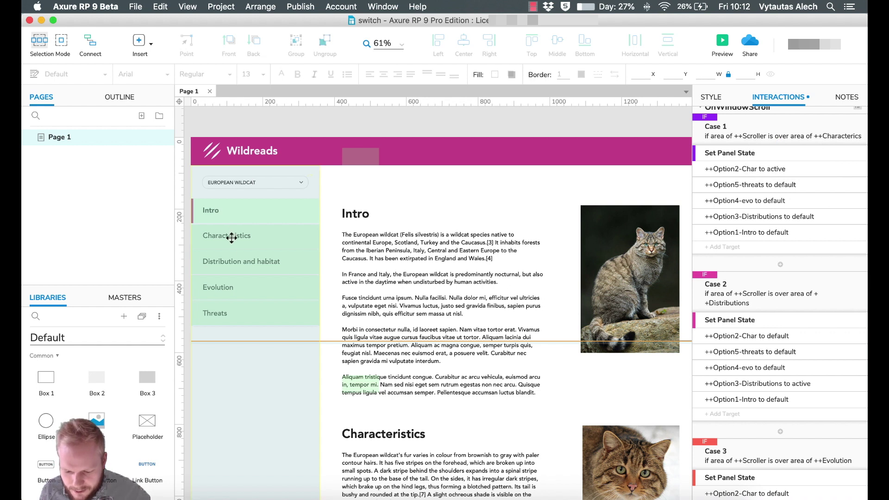
scroll(725, 273, down, 5)
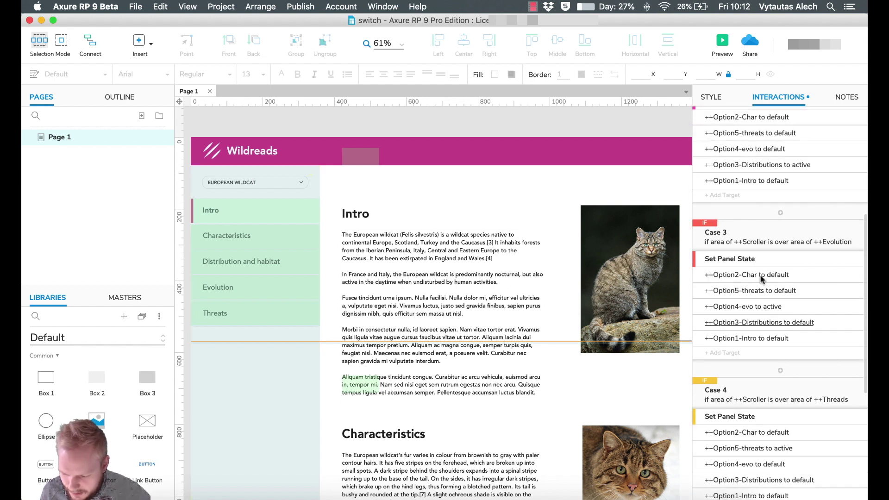
scroll(736, 375, down, 1)
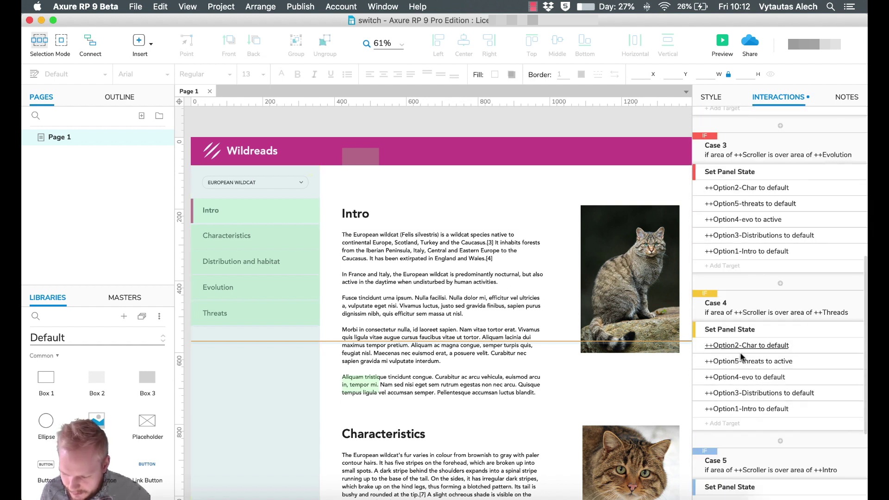
scroll(748, 417, down, 1)
scroll(779, 383, down, 1)
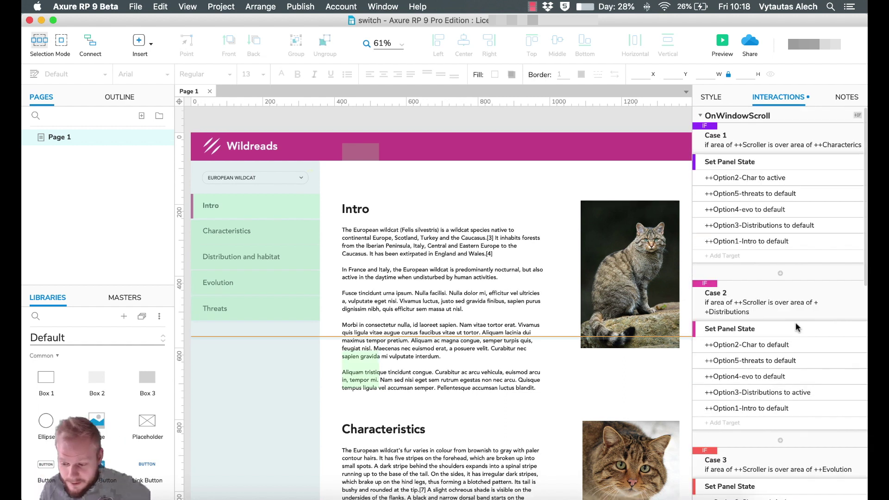
- Set the yellow line (Box 1) in the ++Scroller panel's State1 to no fill, then return to the page
click(560, 337)
double_click(560, 336)
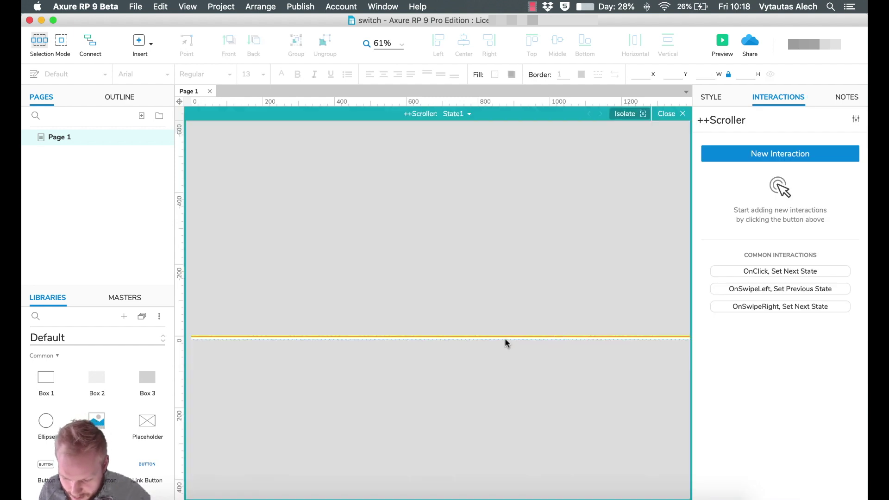
click(508, 337)
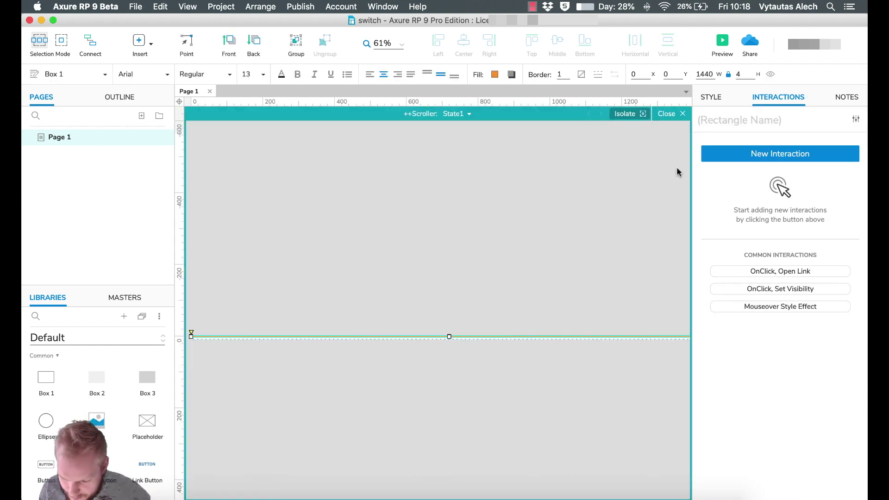
click(707, 101)
click(783, 358)
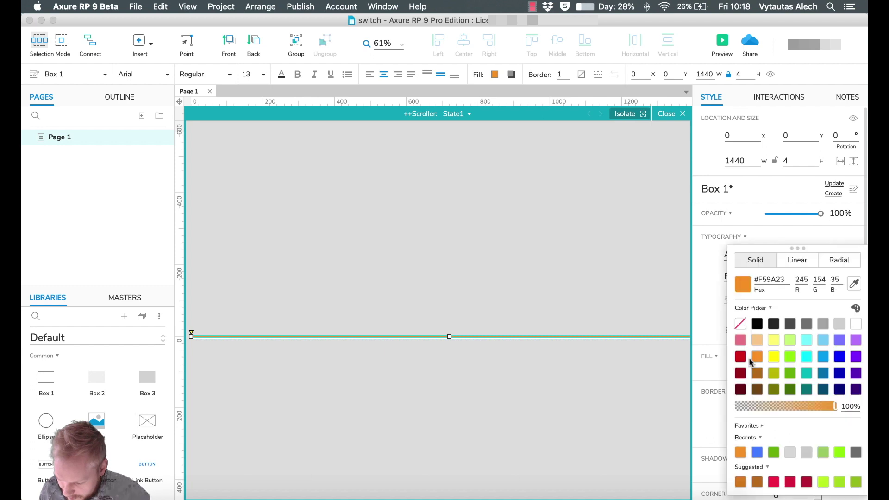
click(741, 324)
click(456, 207)
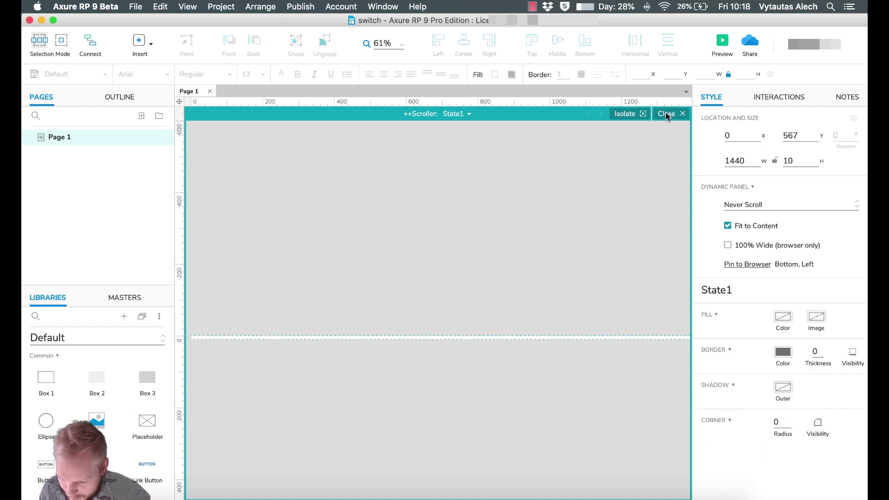
click(666, 113)
click(407, 338)
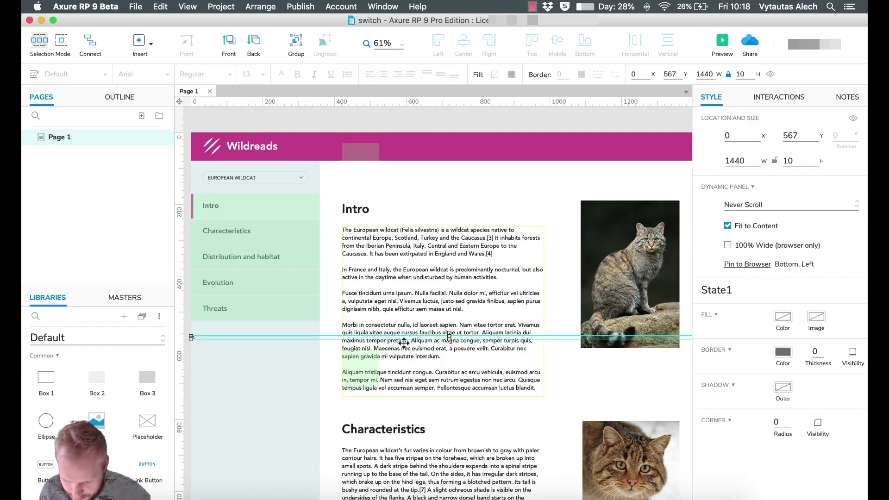
- Move the green marker boxes to span the gaps above Characteristics and Distribution and habitat
scroll(382, 372, down, 3)
click(377, 328)
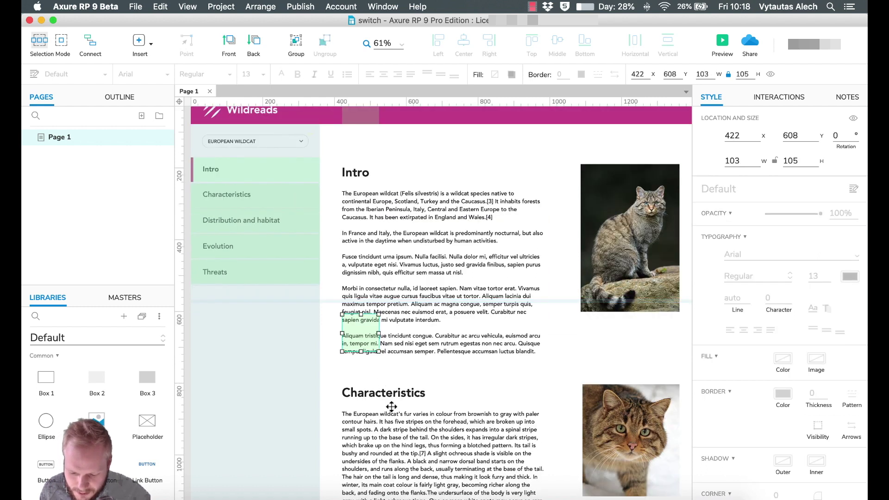
scroll(379, 328, down, 1)
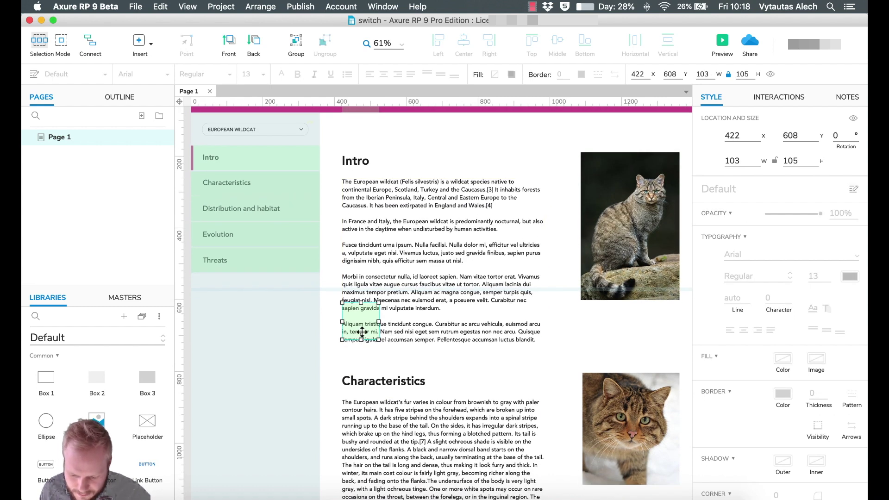
drag(362, 323, 361, 409)
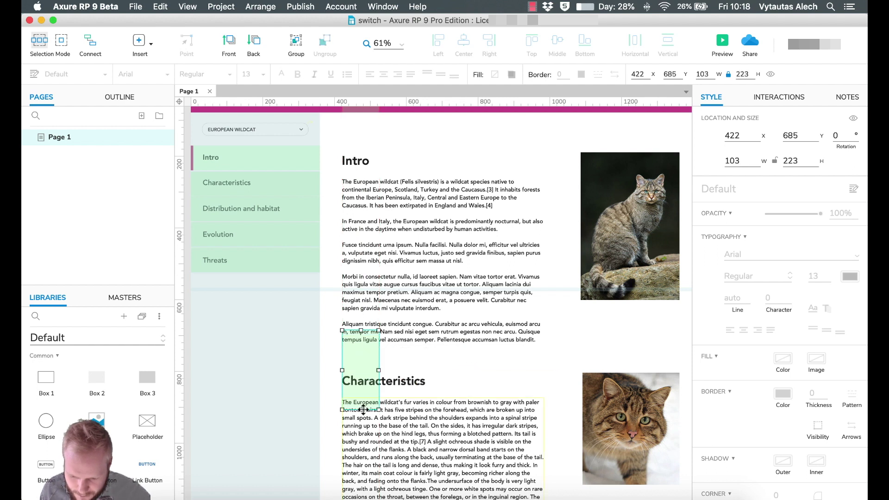
scroll(369, 396, down, 1)
scroll(369, 396, down, 10)
drag(369, 396, 362, 468)
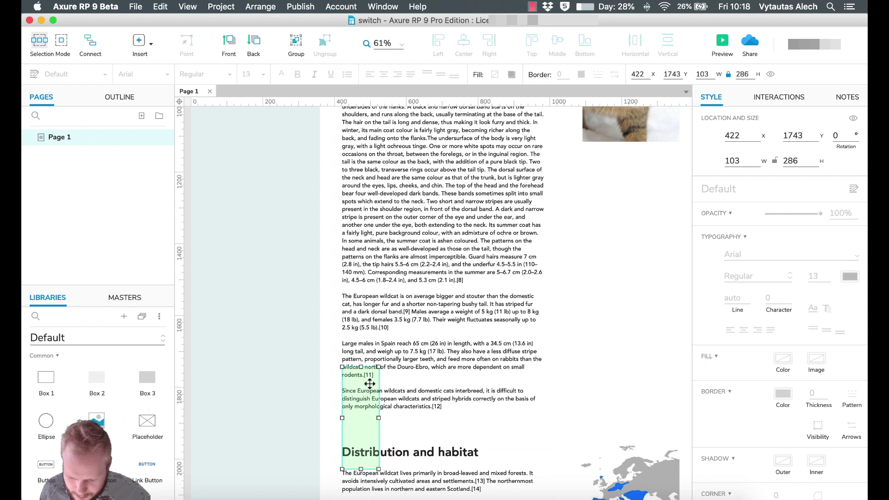
drag(362, 367, 362, 384)
- Stretch the green marker boxes across the gaps before the Evolution and Threats headings
scroll(368, 251, down, 5)
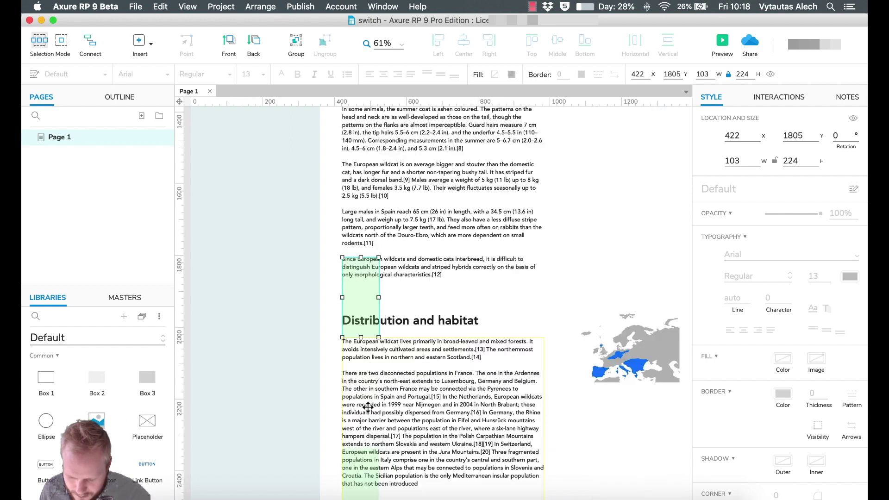
scroll(379, 279, down, 2)
drag(378, 278, 359, 331)
drag(361, 394, 363, 378)
scroll(361, 398, down, 3)
drag(360, 417, 361, 447)
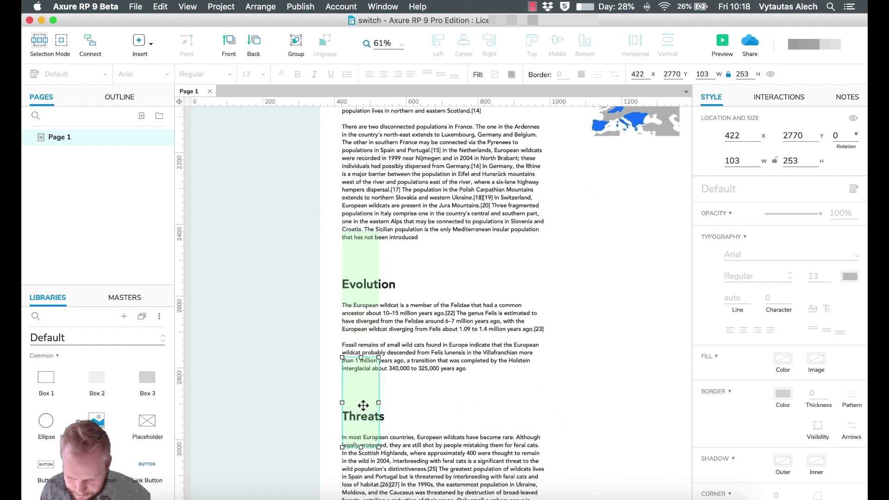
- Stretch the Intro marker box in the header down to the Intro heading, making it 103×168 at y 30
scroll(371, 398, down, 4)
scroll(398, 387, up, 8)
scroll(354, 301, up, 15)
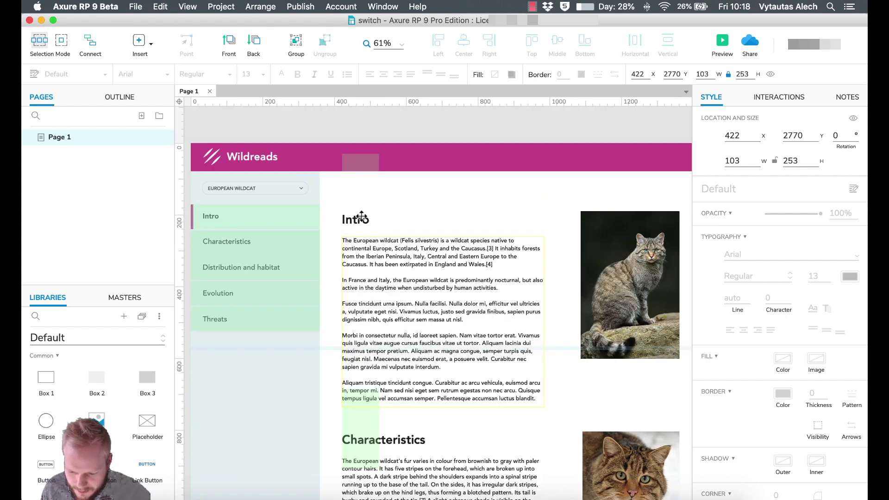
scroll(361, 217, up, 4)
click(361, 235)
drag(361, 244, 360, 284)
drag(360, 227, 360, 226)
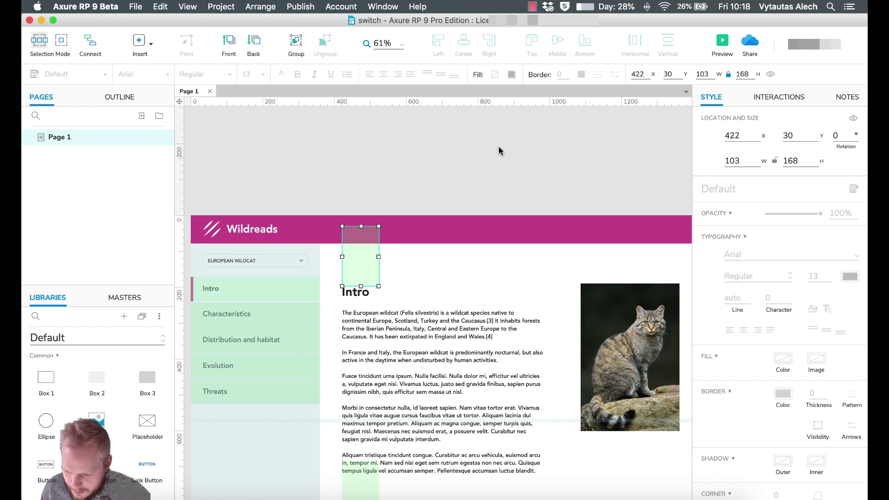
key(super+period)
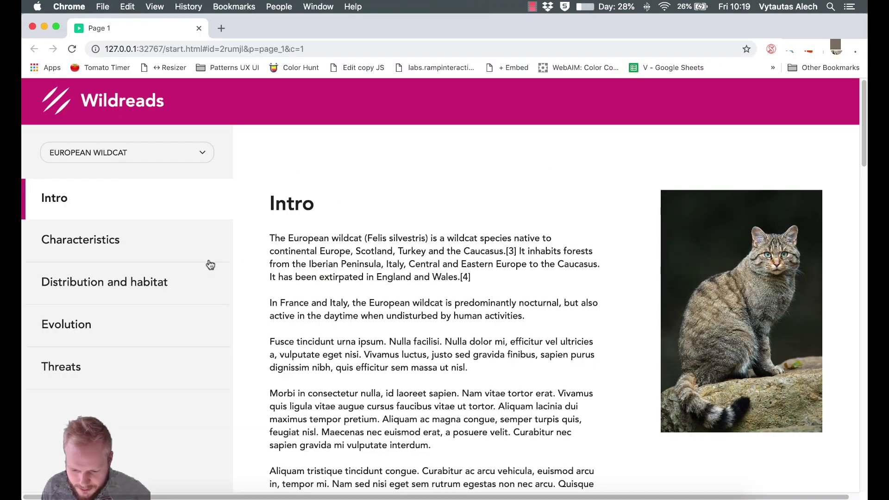
- In the Chrome preview, jump to Characteristics and Distribution and habitat from the sidebar, then scroll down
click(132, 251)
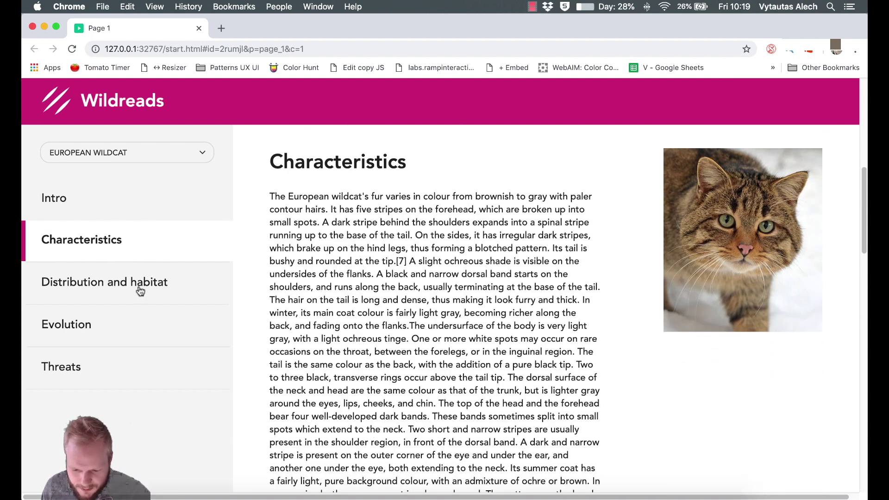
click(140, 290)
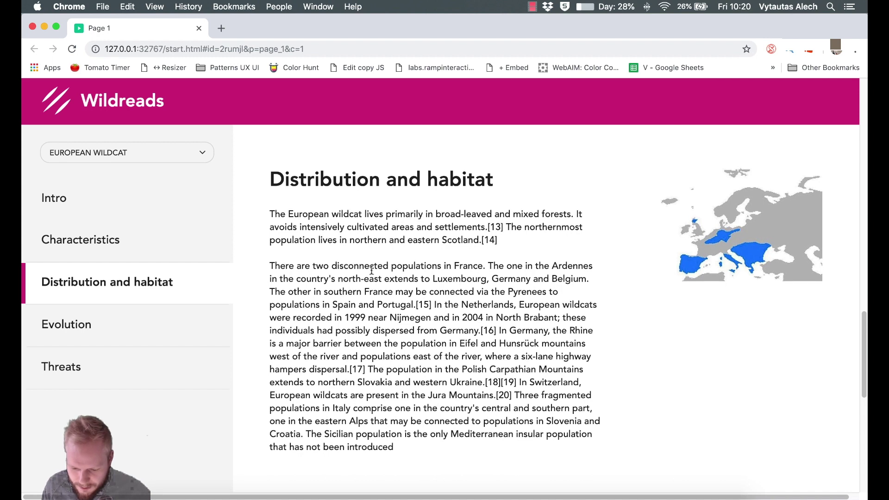
scroll(372, 272, down, 5)
scroll(372, 272, down, 5)
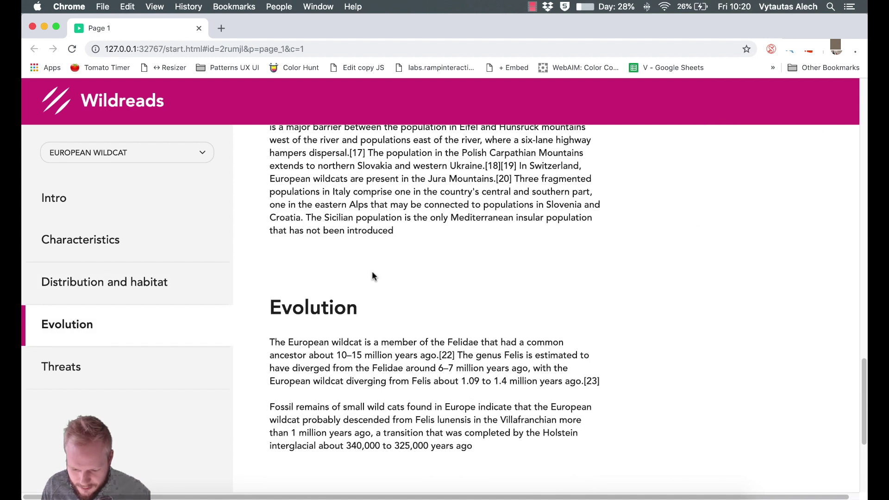
scroll(316, 342, down, 8)
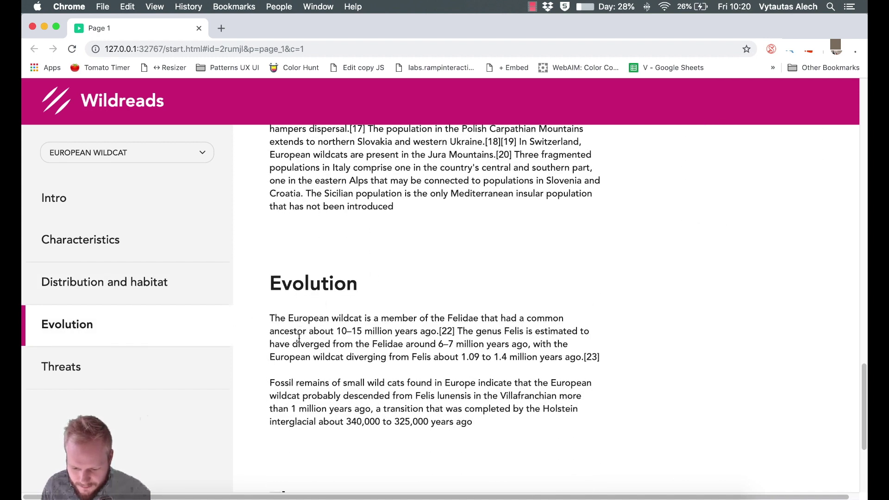
scroll(315, 341, down, 2)
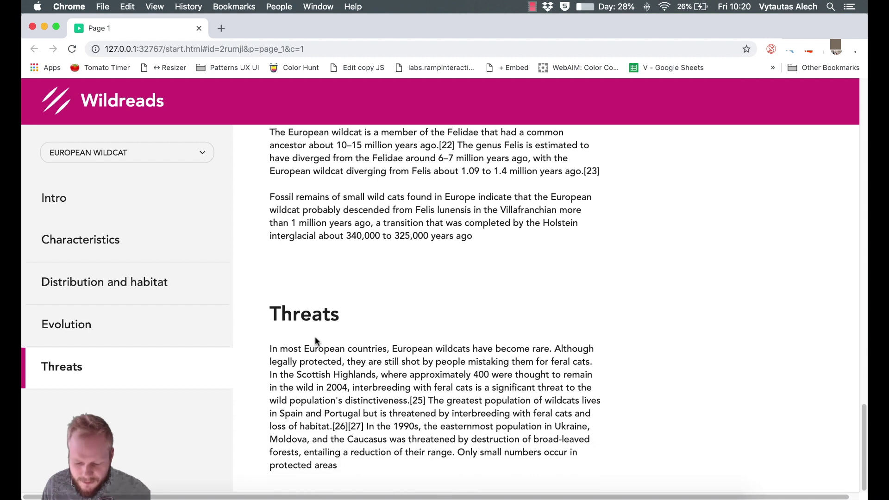
- Scroll back up and re-select Characteristics and Distribution and habitat, confirming the sidebar highlight follows
scroll(339, 299, up, 15)
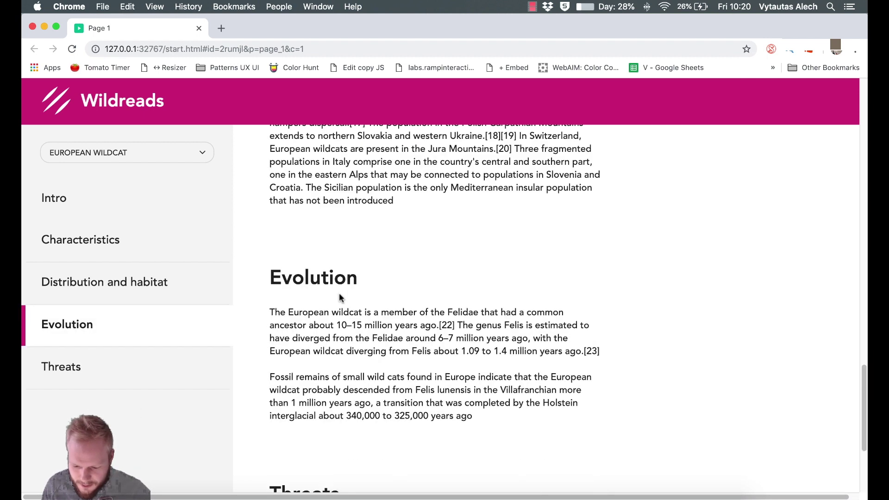
scroll(339, 295, up, 20)
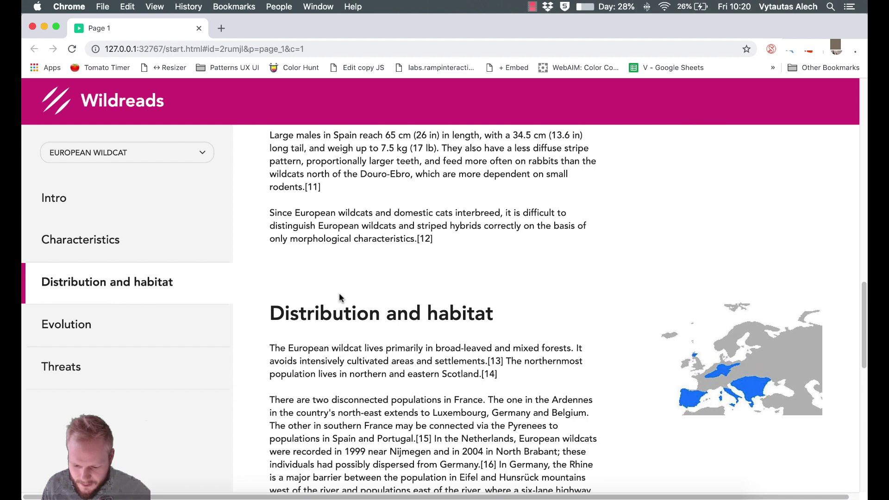
scroll(340, 295, up, 20)
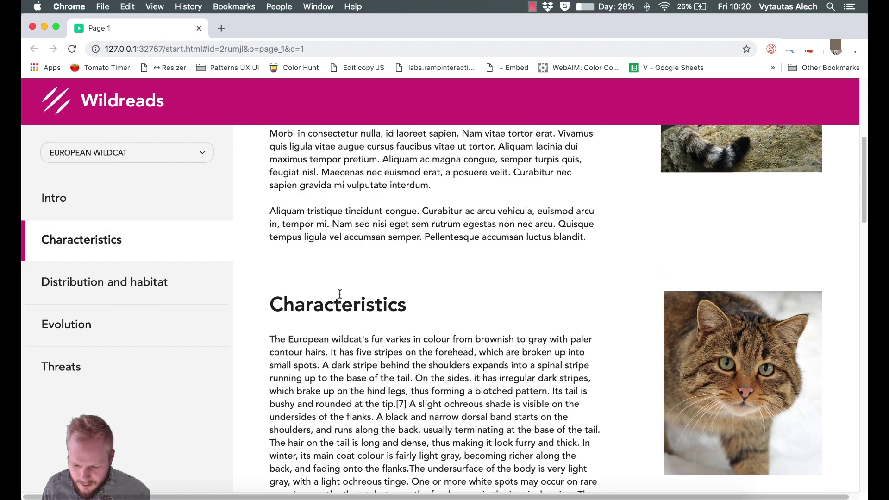
click(156, 241)
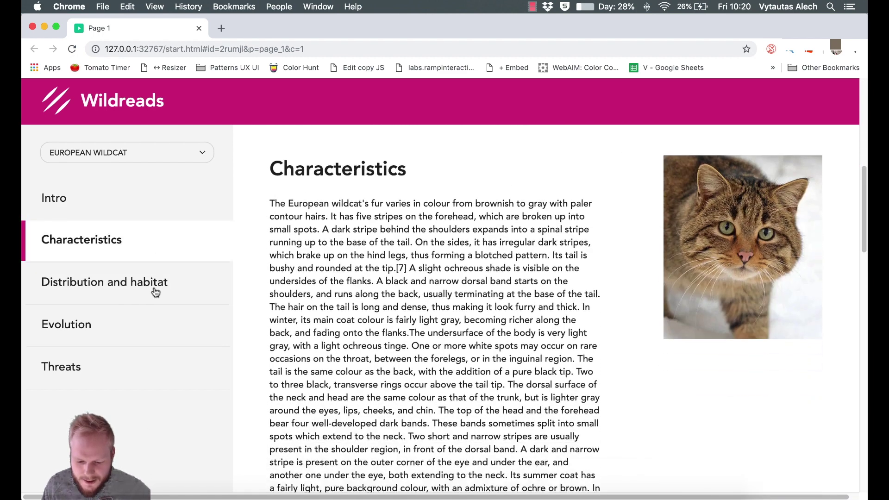
click(209, 283)
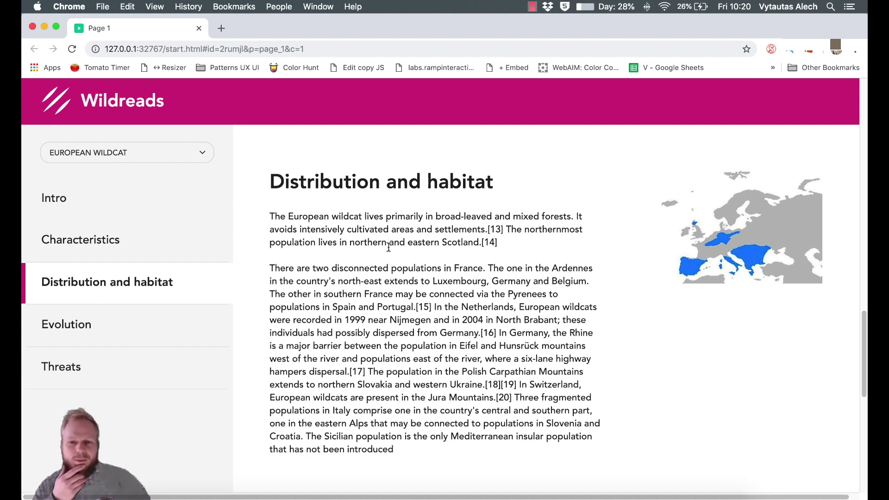